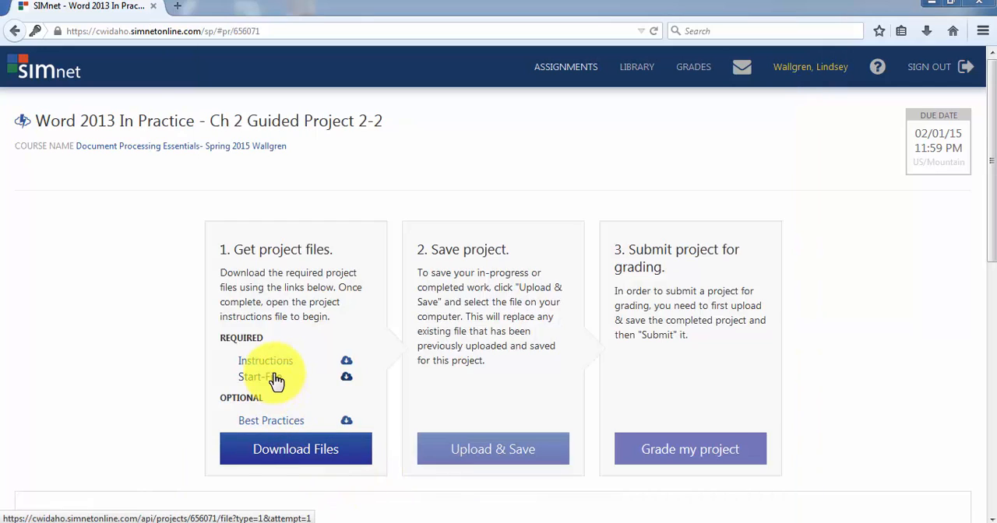
Download the project's Start-File, open the SellerEscrowChecklist-02 document in Word as a read-only copy and enable editing.
click(276, 378)
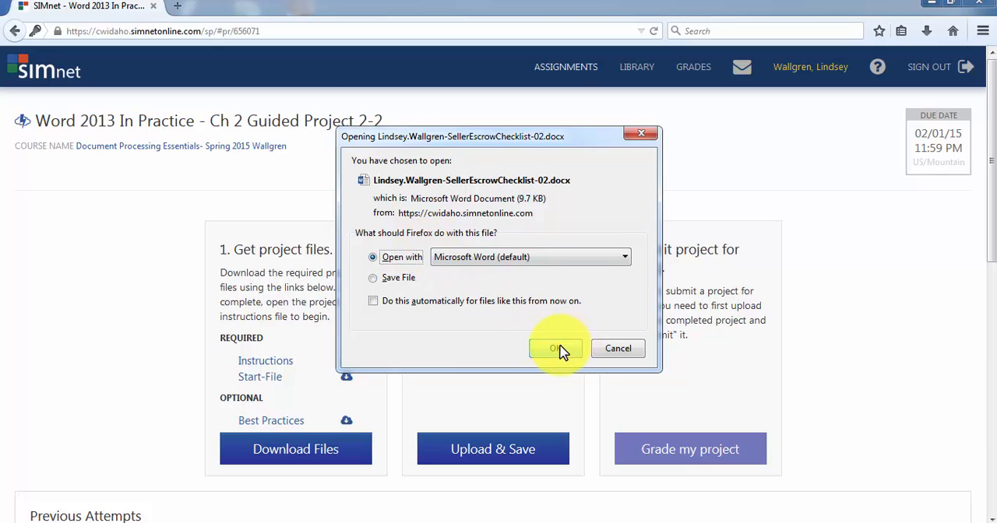
click(561, 350)
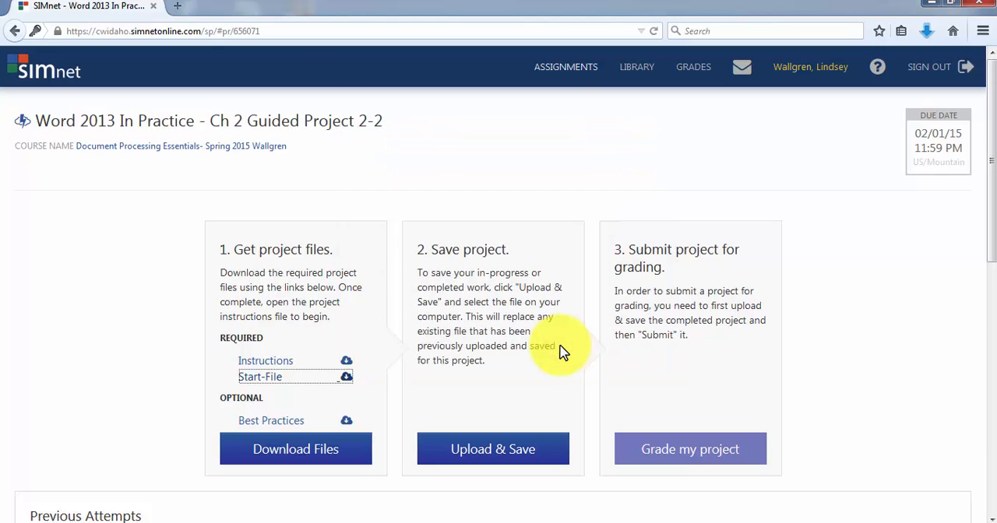
click(927, 33)
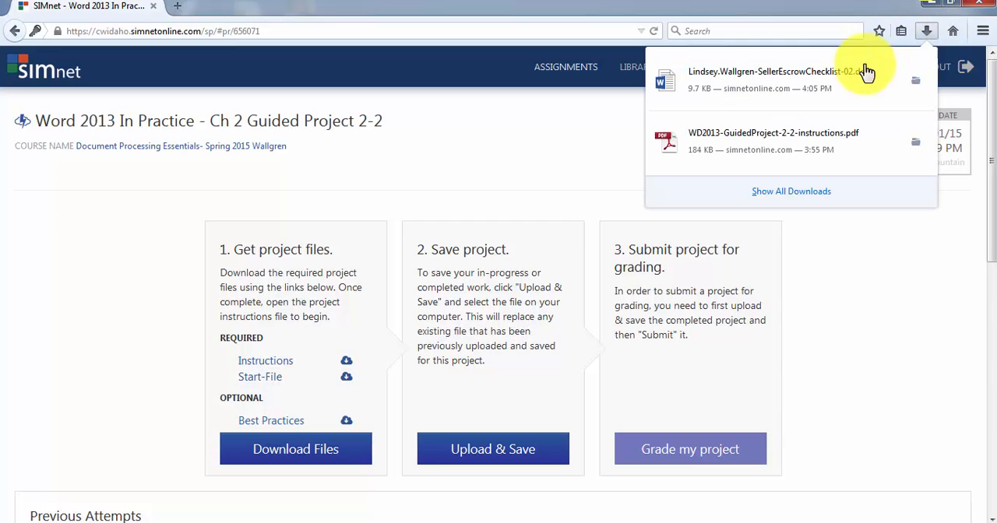
click(818, 87)
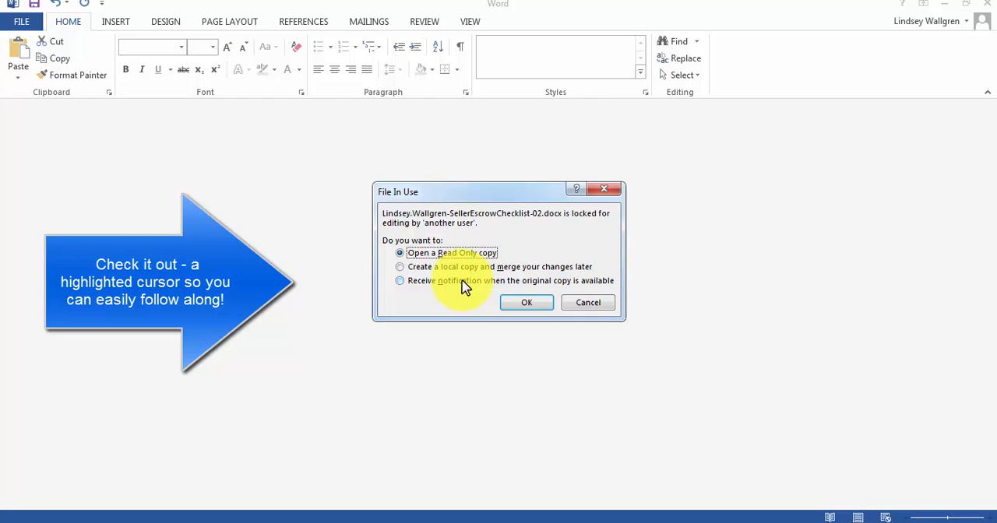
click(530, 302)
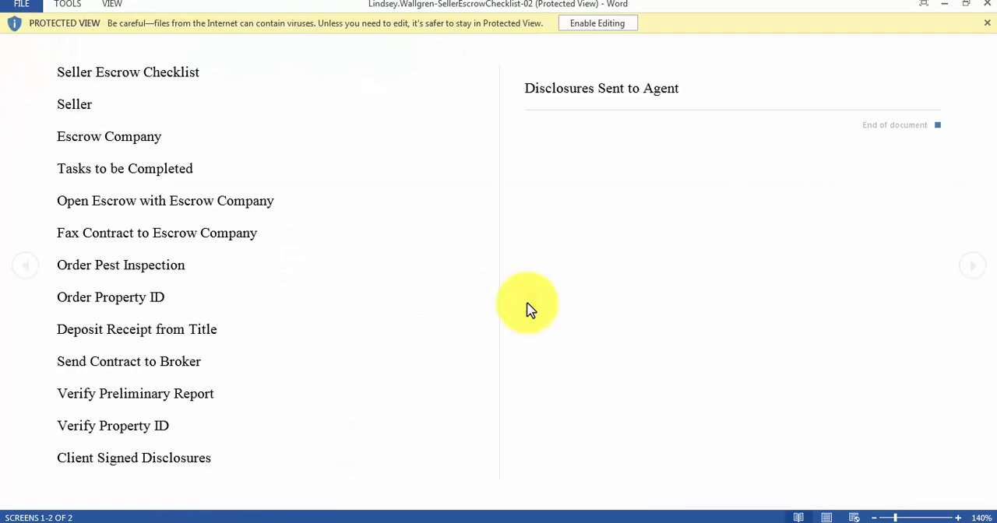
click(608, 25)
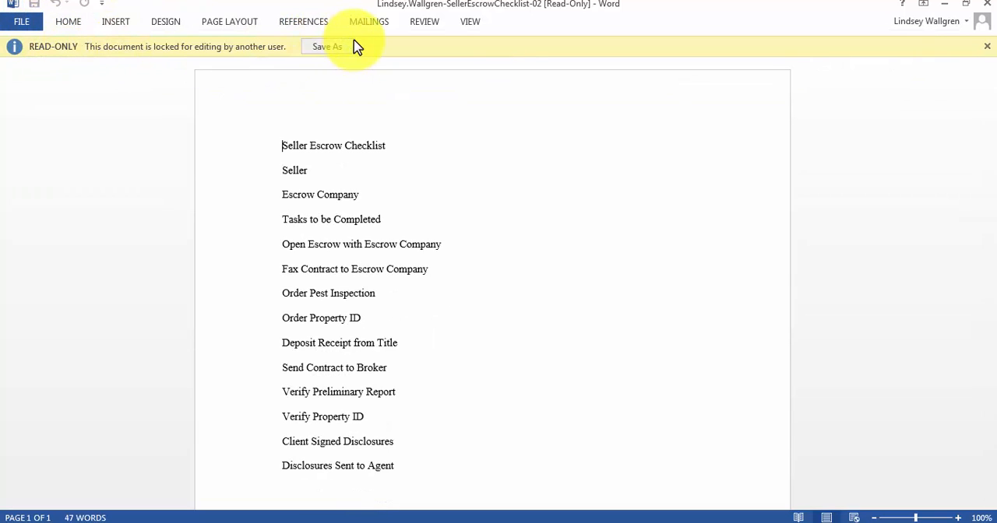
Save a copy of the read-only checklist to the Desktop as a Word Document under its existing file name.
click(327, 48)
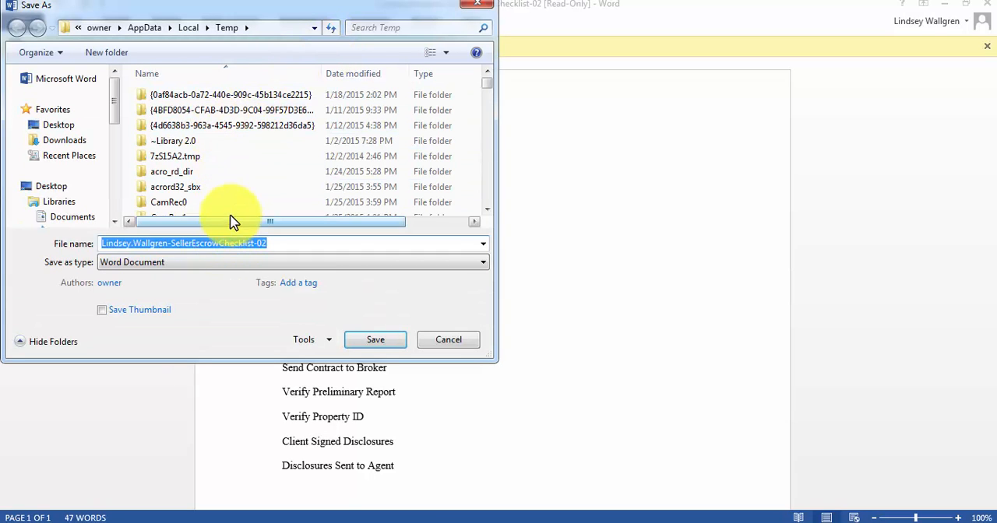
click(58, 125)
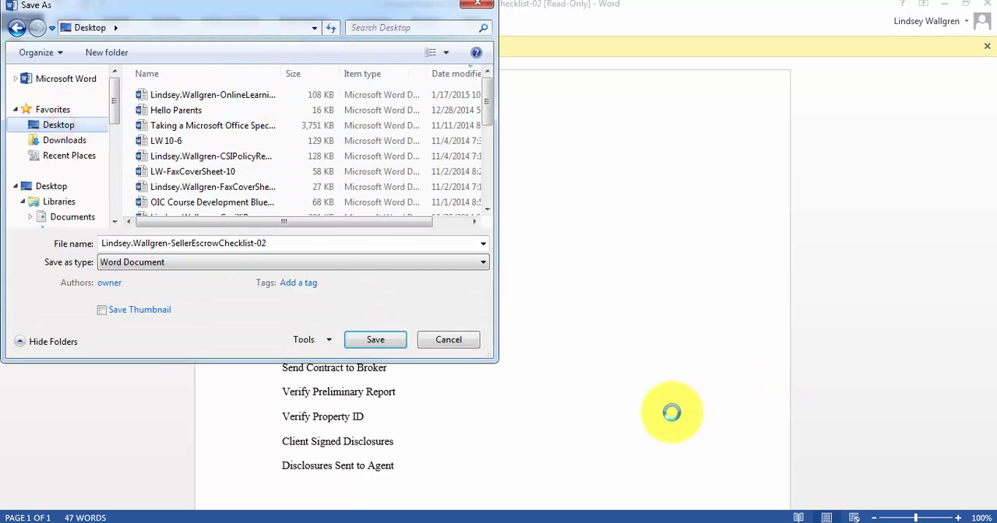
click(389, 347)
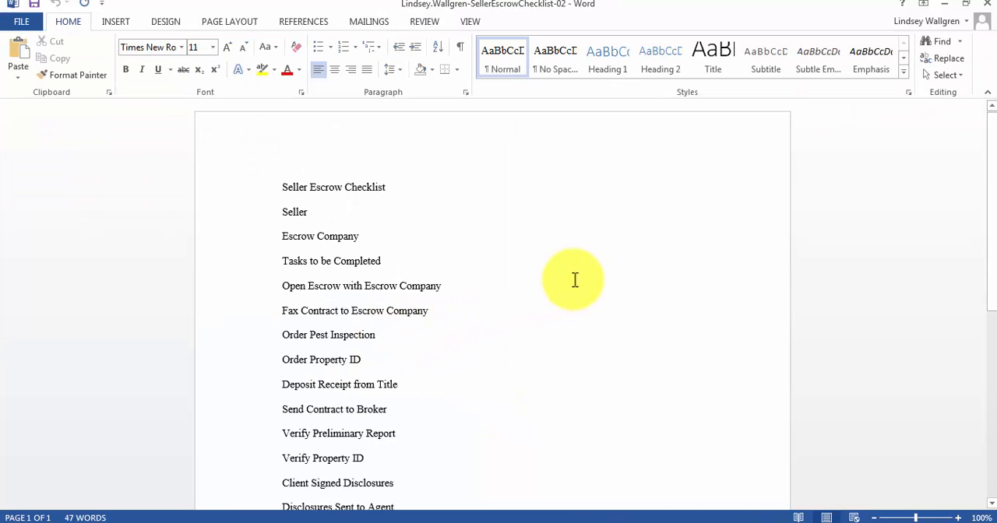
click(571, 278)
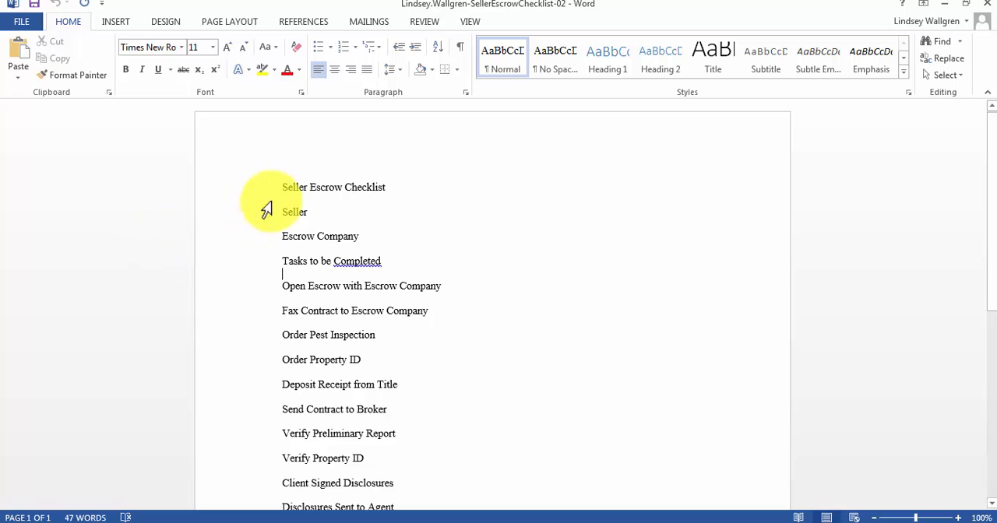
scroll(303, 198, down, 2)
scroll(302, 197, down, 5)
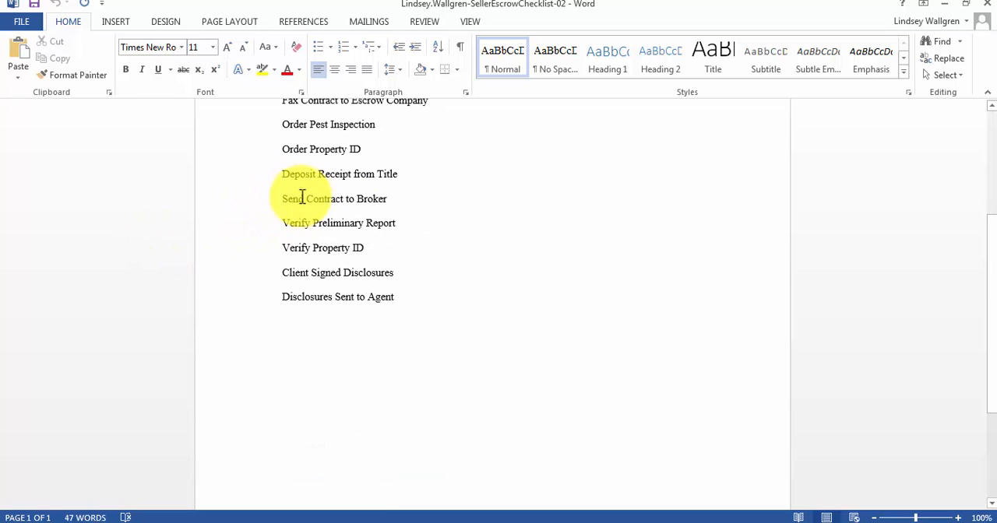
scroll(302, 197, up, 3)
scroll(302, 197, up, 5)
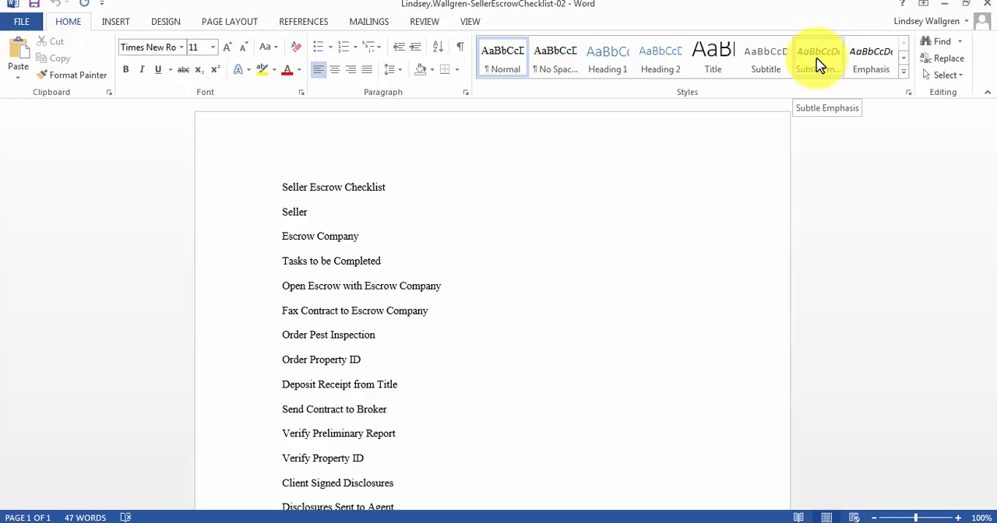
Apply the Normal margin preset to the document, with 1" on all four sides.
click(228, 28)
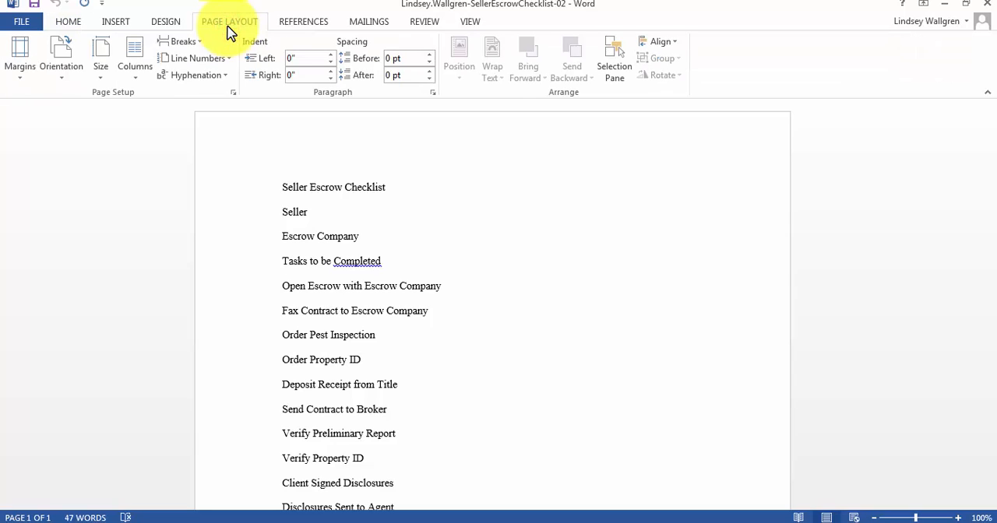
click(18, 71)
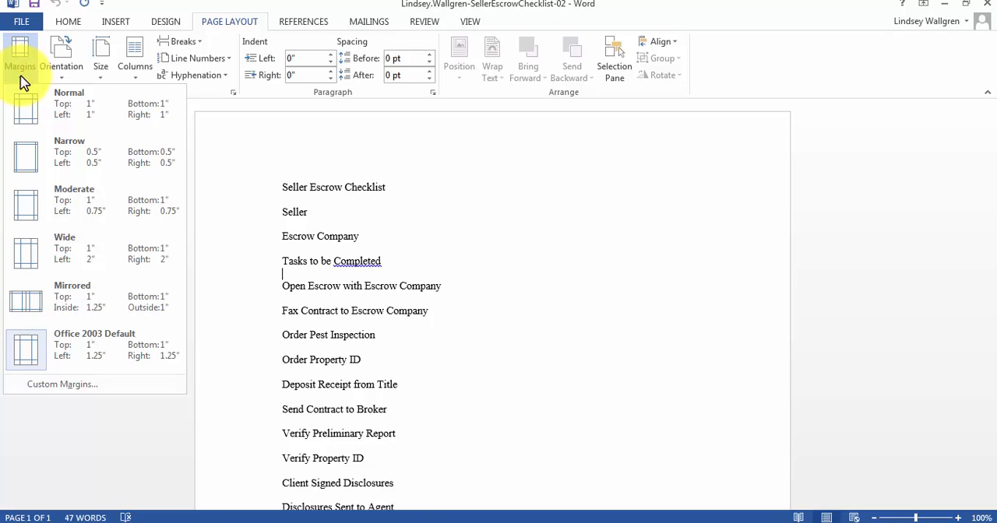
click(50, 102)
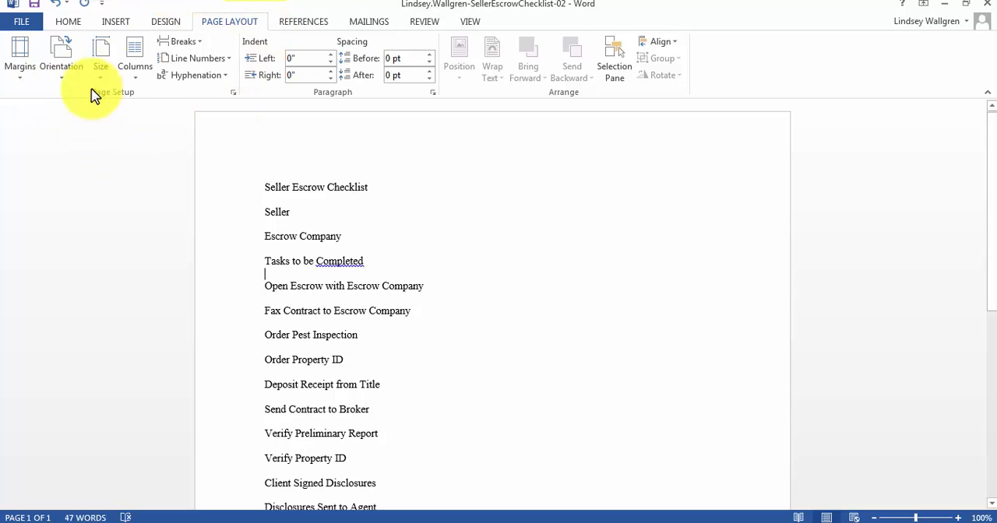
Set the page's vertical alignment to Center for the whole document.
click(232, 93)
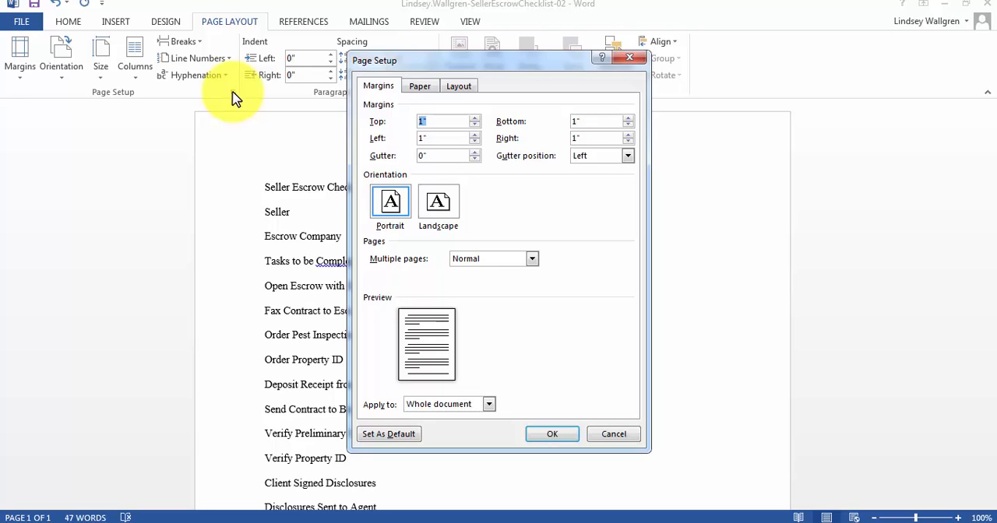
click(466, 87)
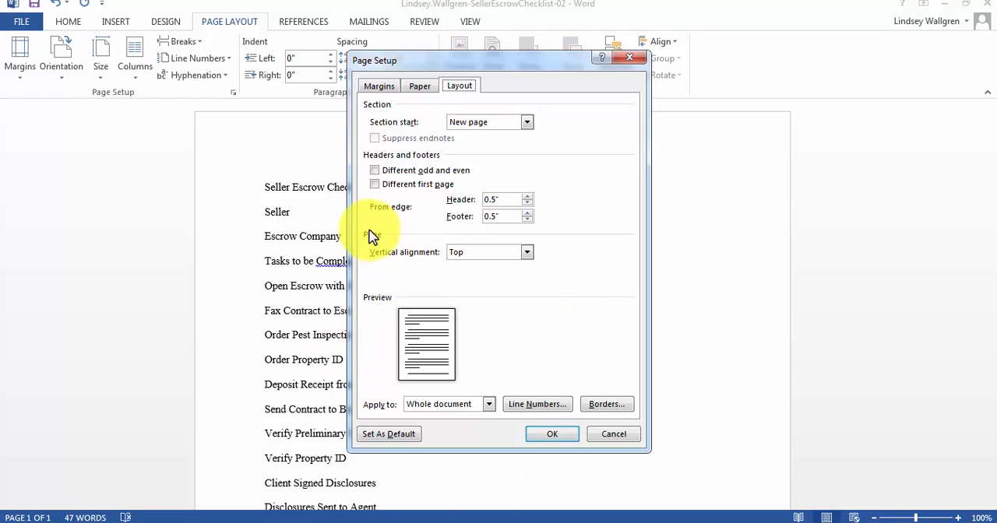
click(528, 255)
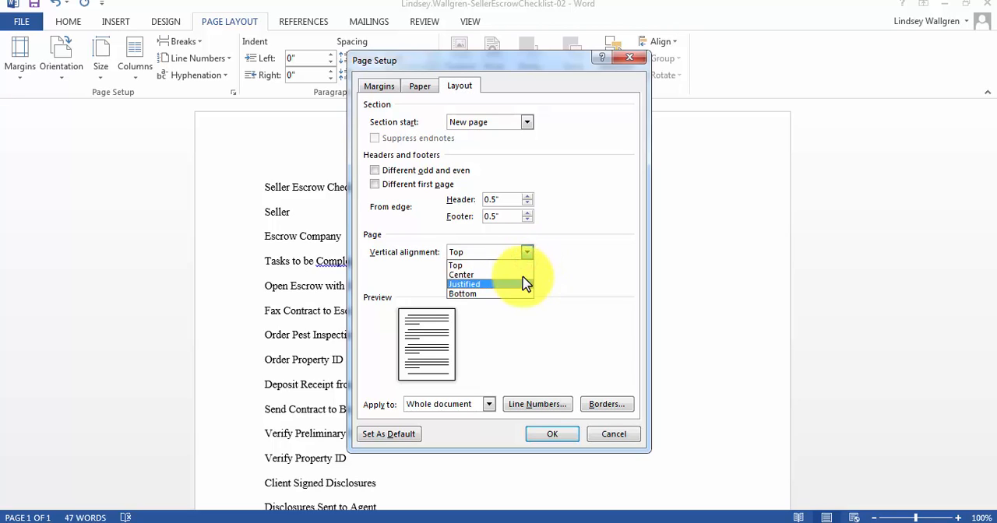
click(524, 278)
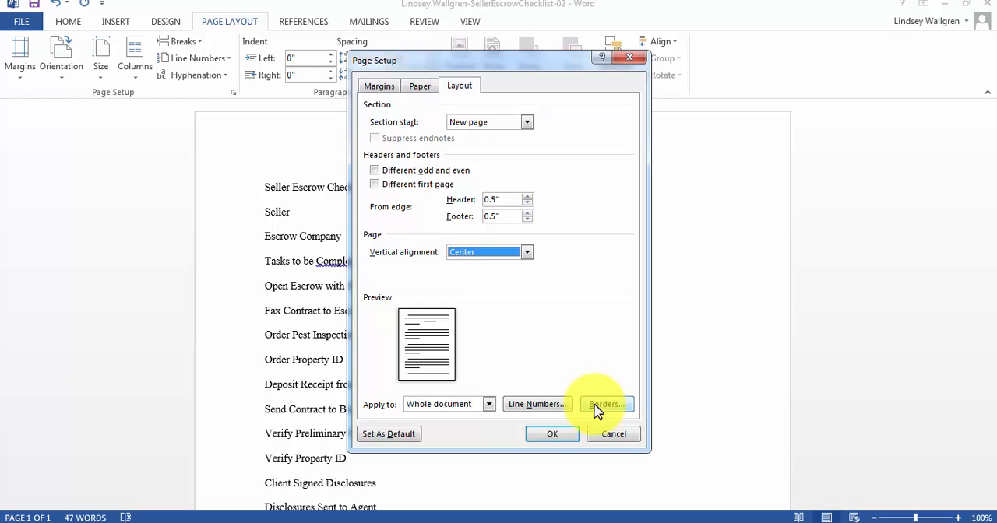
click(543, 436)
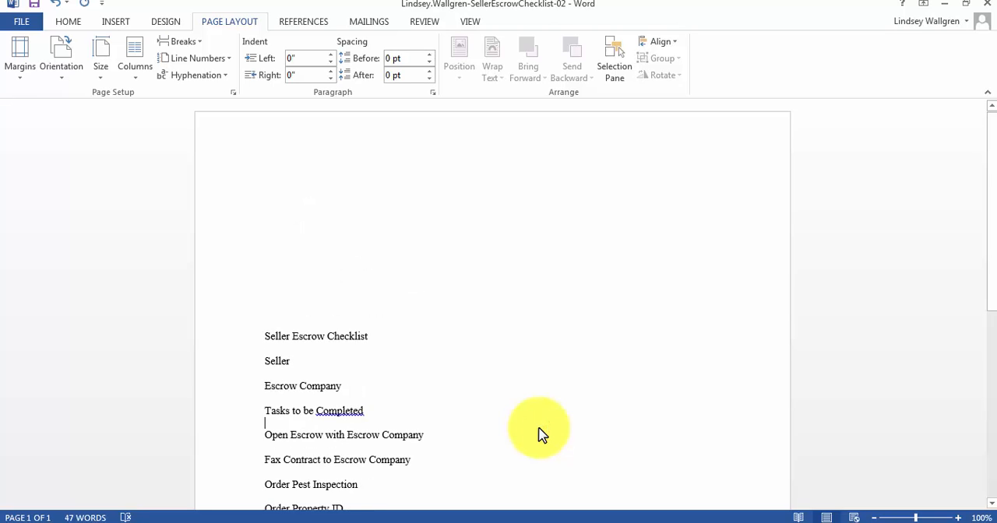
Change all the text in the document to the Calibri (Body) font at size 12.
key(ctrl+a)
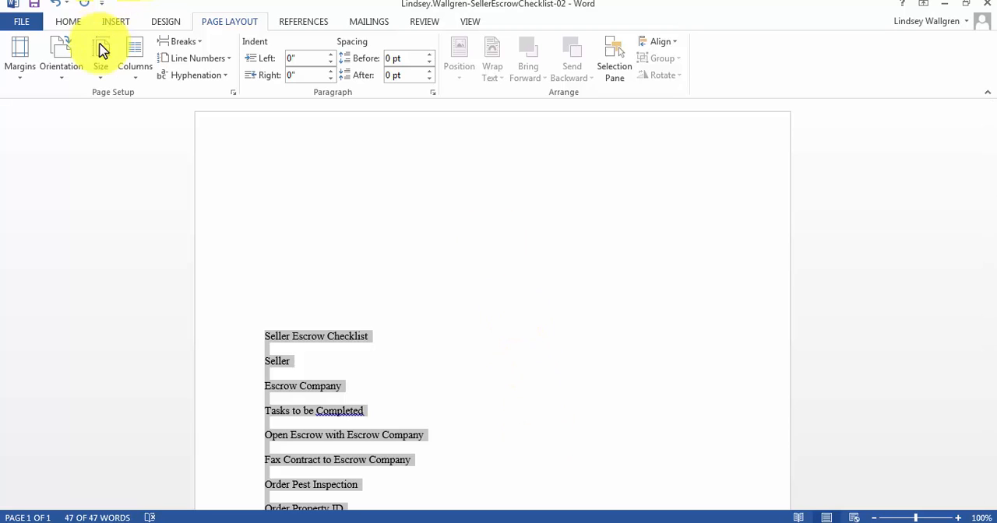
click(68, 26)
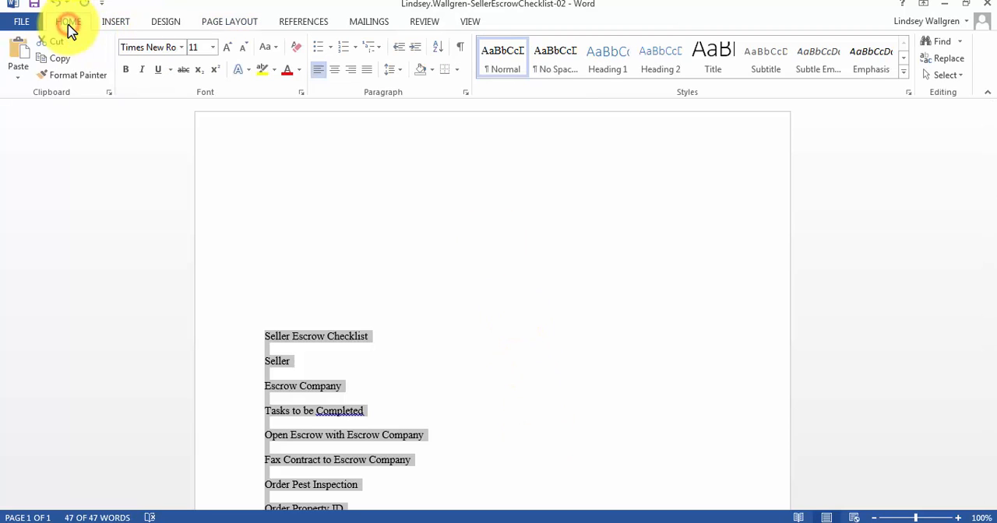
click(181, 49)
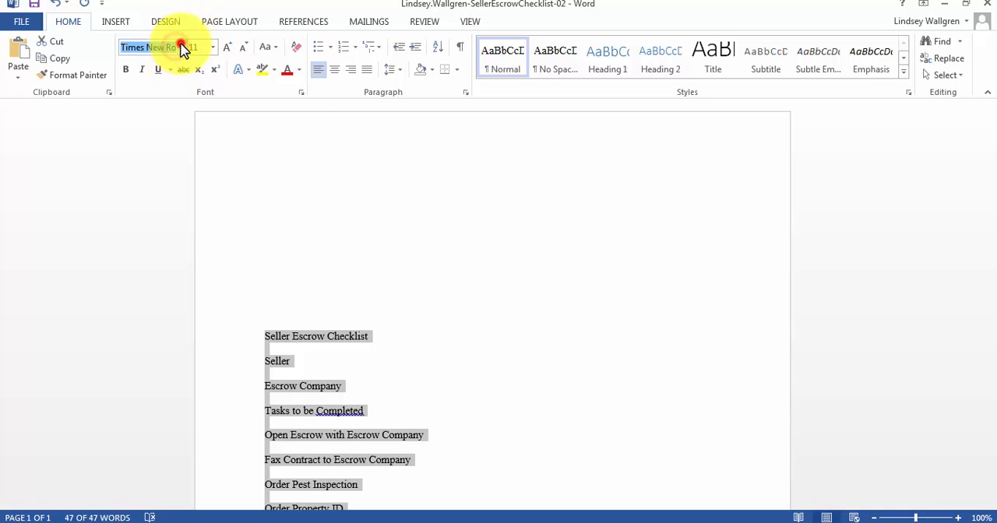
click(182, 48)
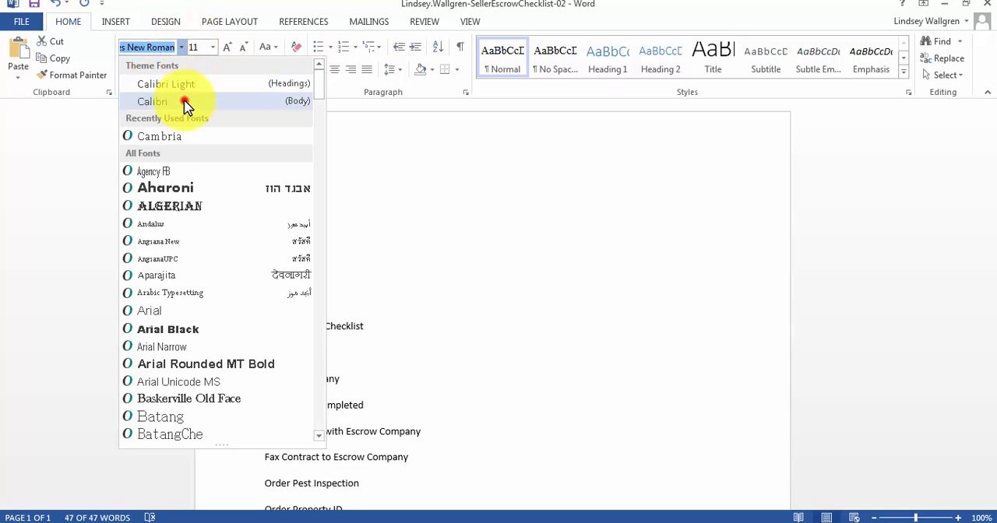
click(187, 101)
click(199, 48)
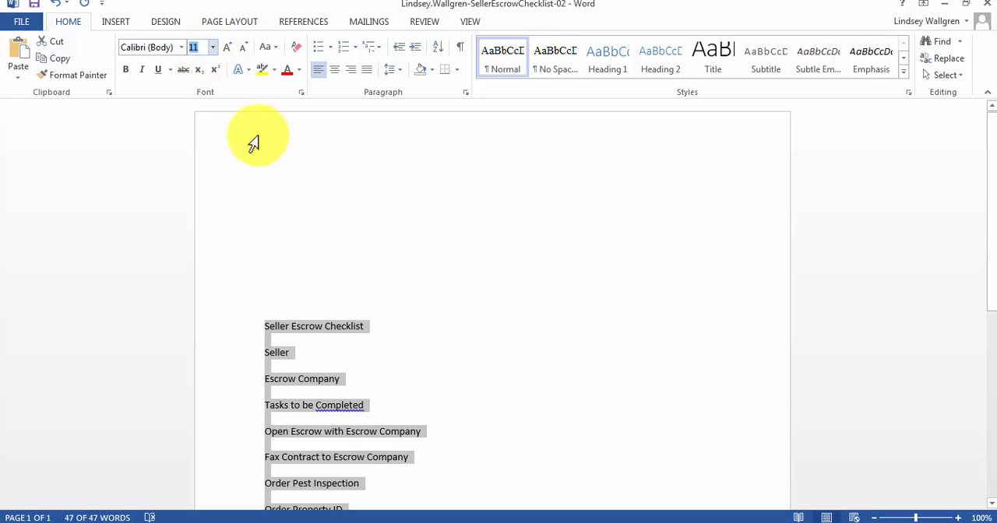
text(12)
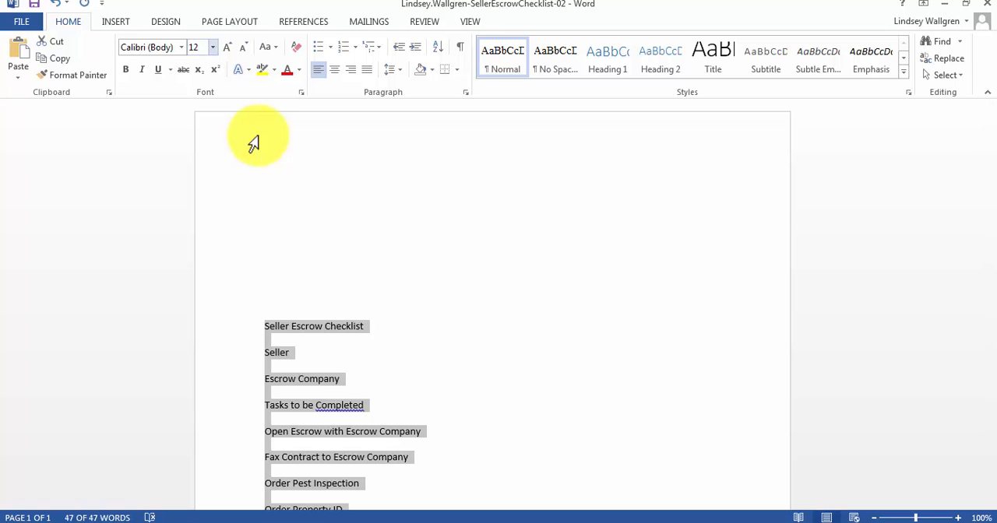
key(Return)
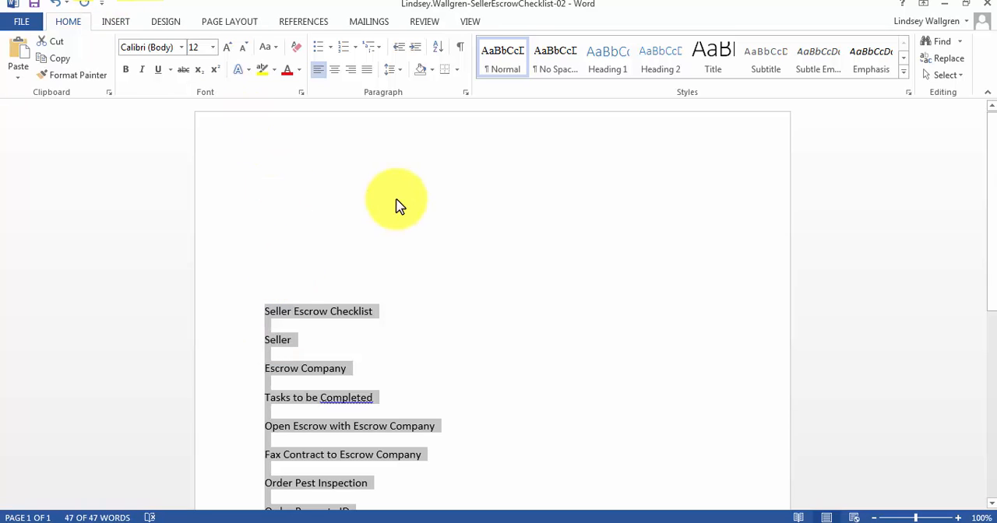
Set the line spacing of all the selected text to Double.
click(464, 91)
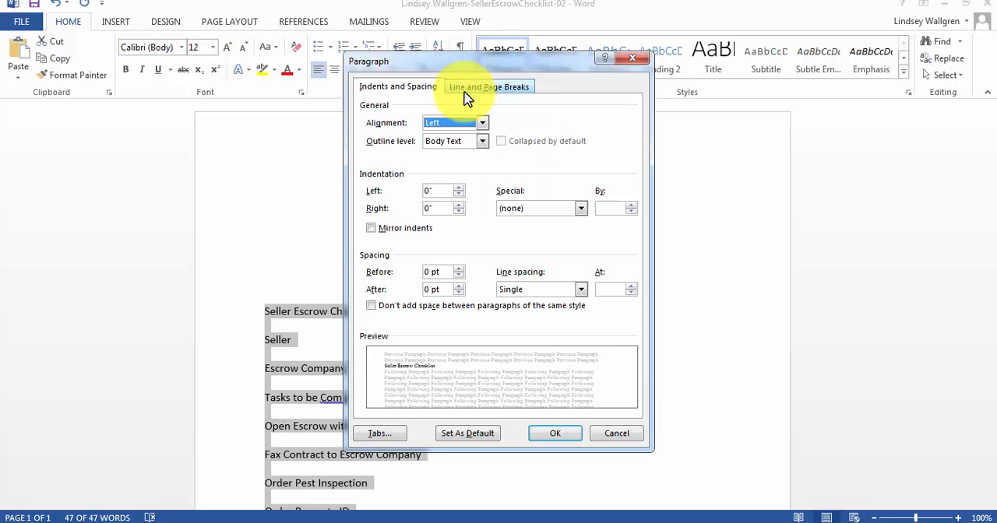
click(586, 291)
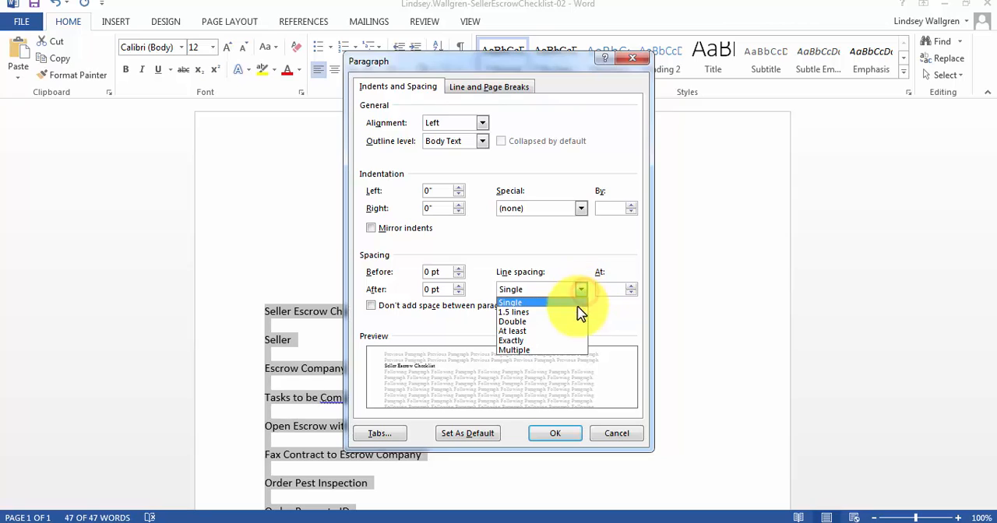
click(571, 323)
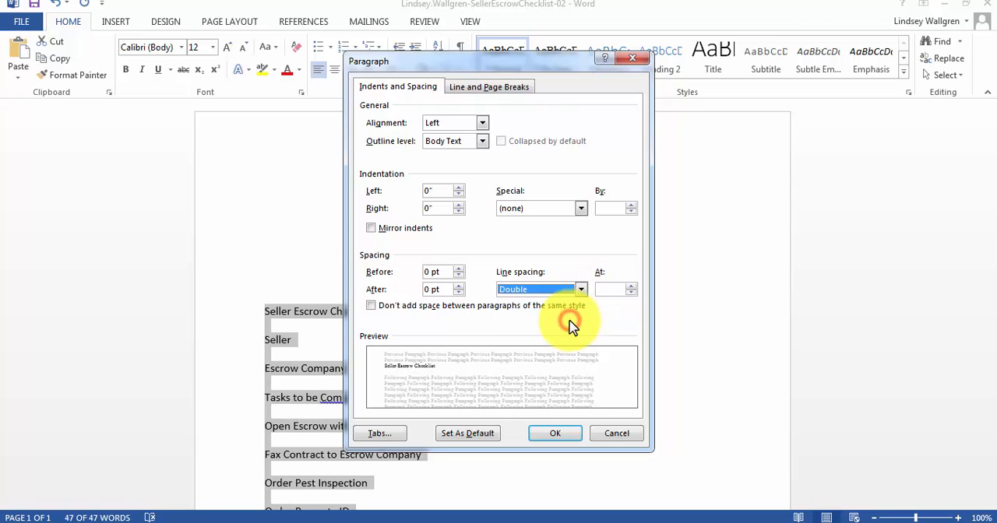
click(572, 436)
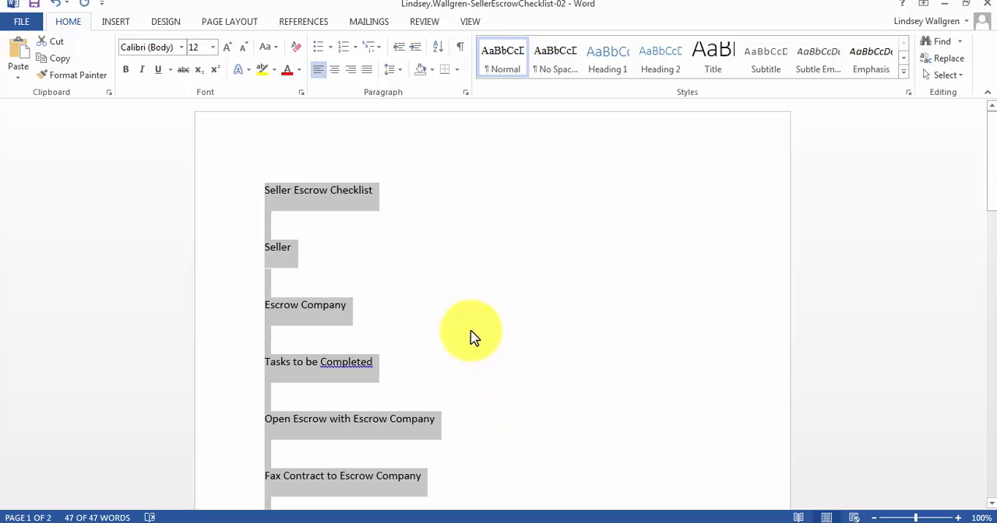
Show the formatting marks and place the cursor in the blank paragraph below the "Seller Escrow Checklist" title.
click(460, 50)
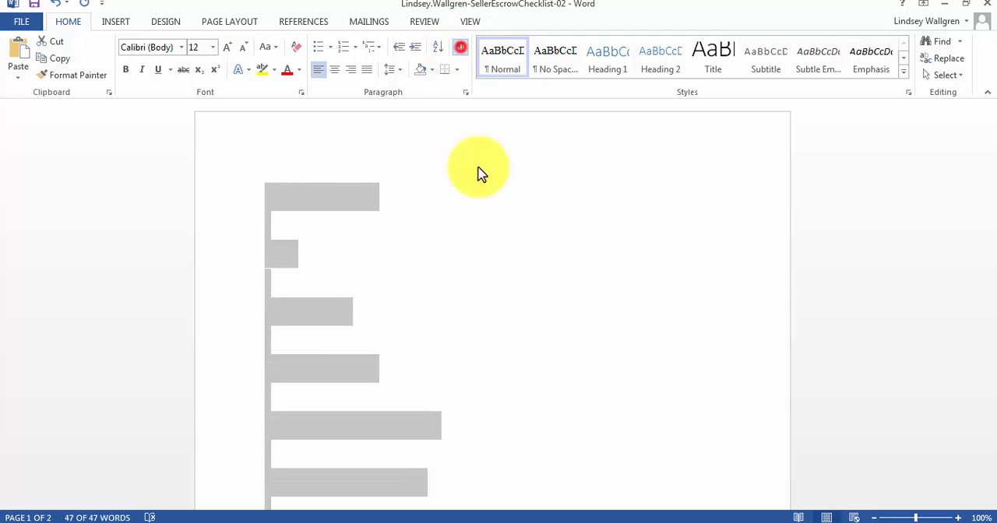
click(492, 319)
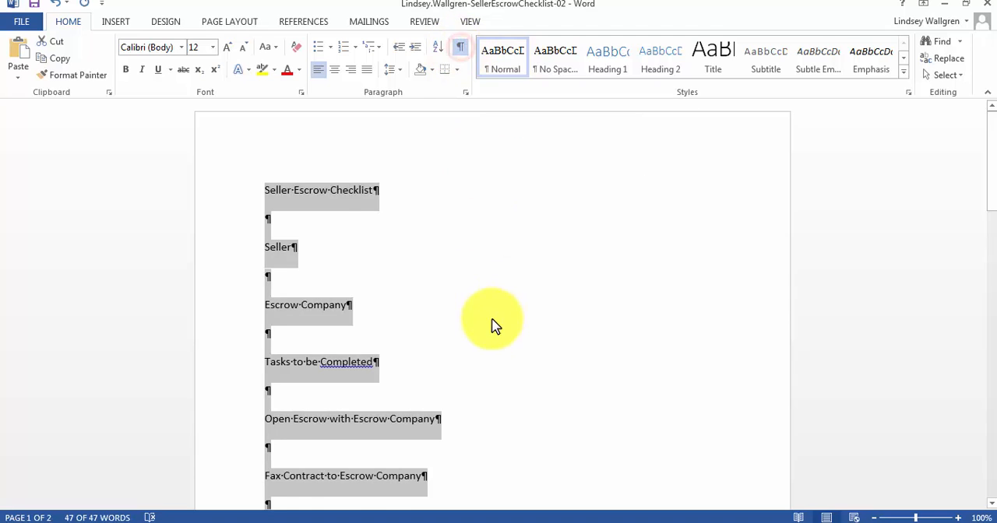
click(264, 217)
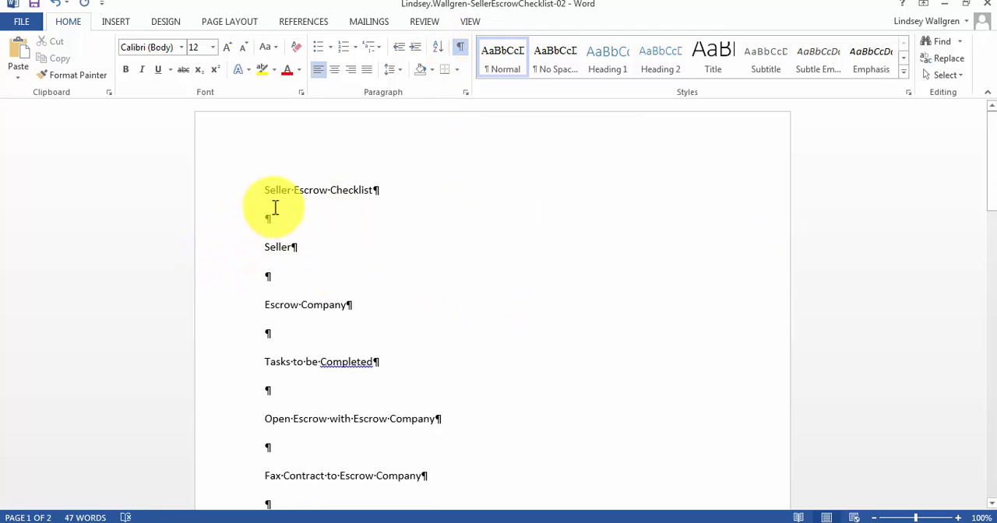
click(267, 218)
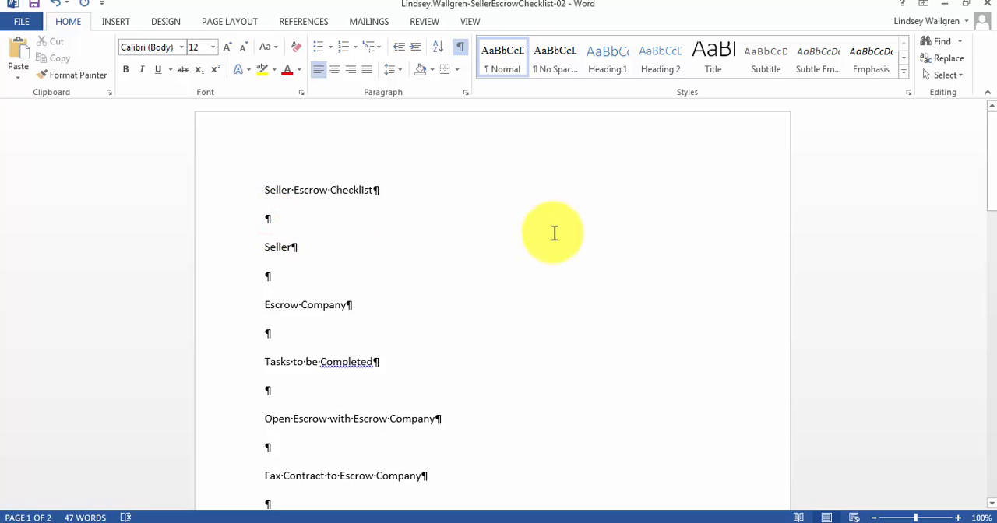
Delete the blank paragraphs between the "Seller Escrow Checklist" title and the "Order Pest Inspection" line.
key(Delete)
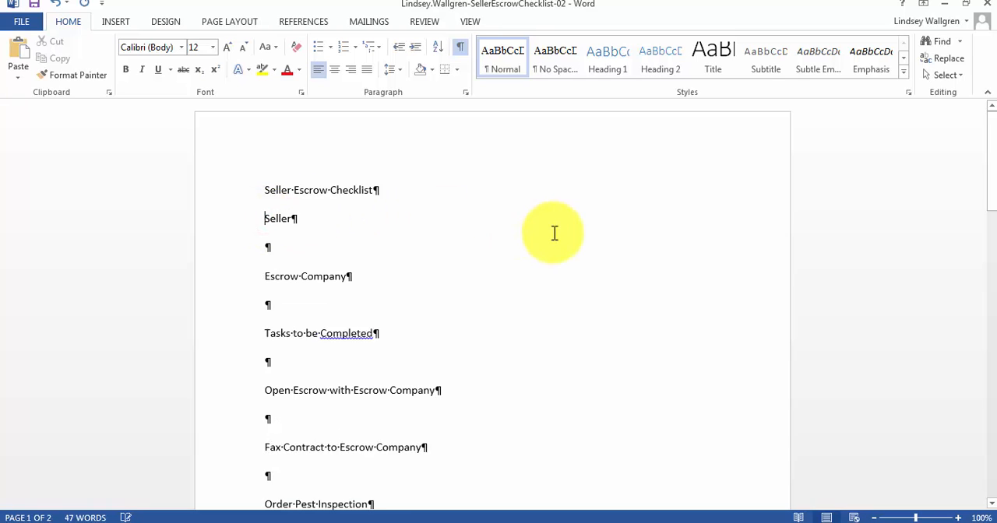
click(264, 245)
key(Delete)
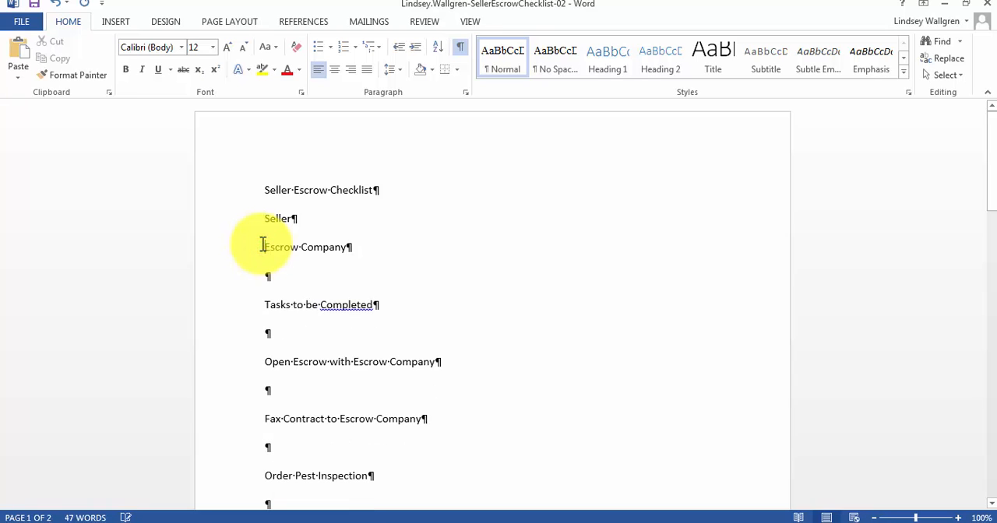
click(265, 277)
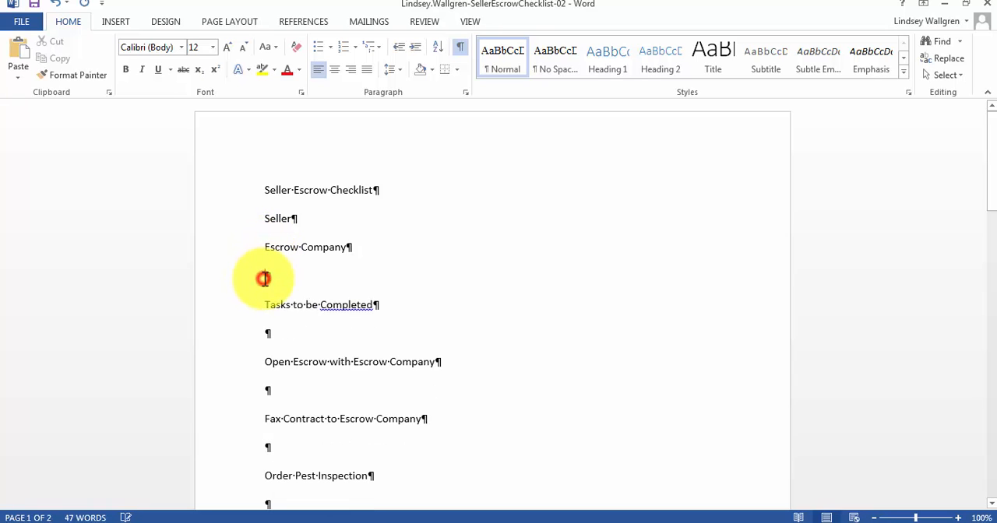
key(Delete)
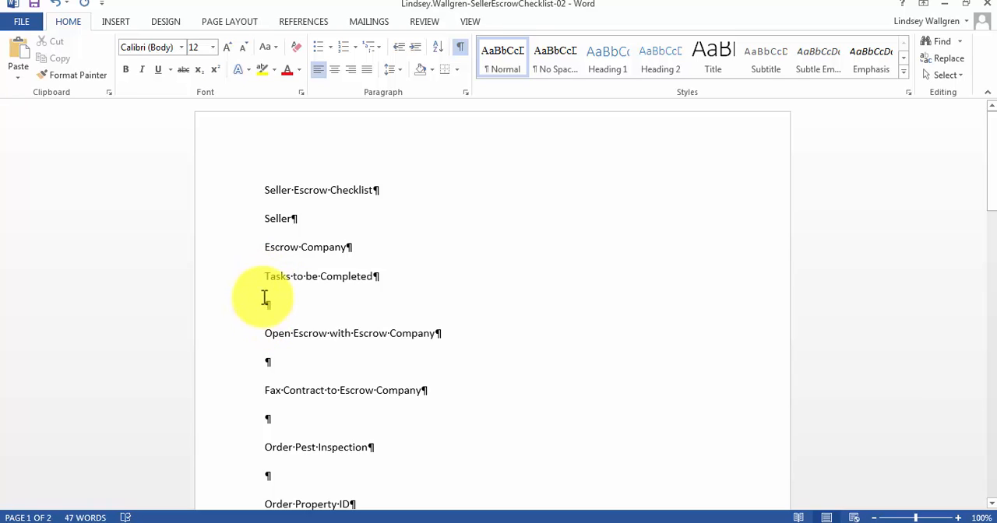
click(266, 306)
key(Delete)
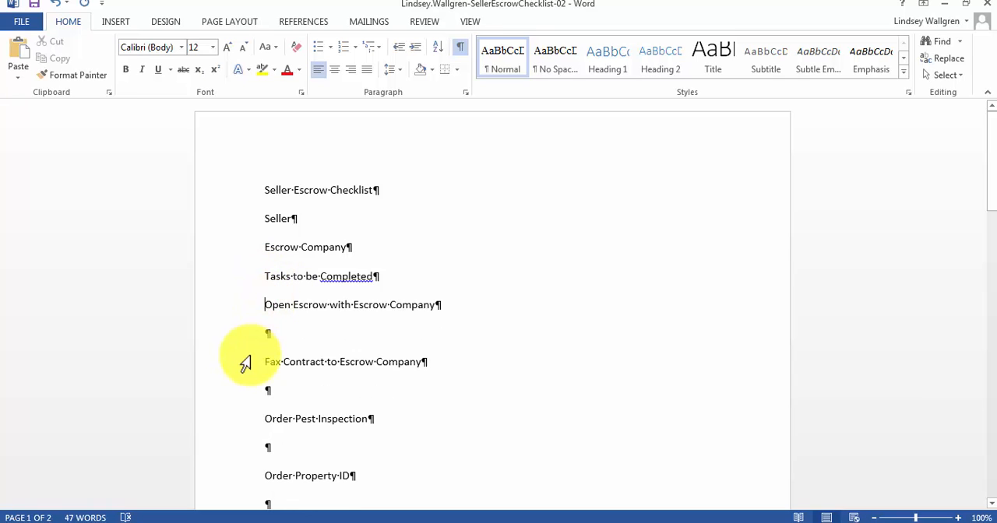
click(264, 335)
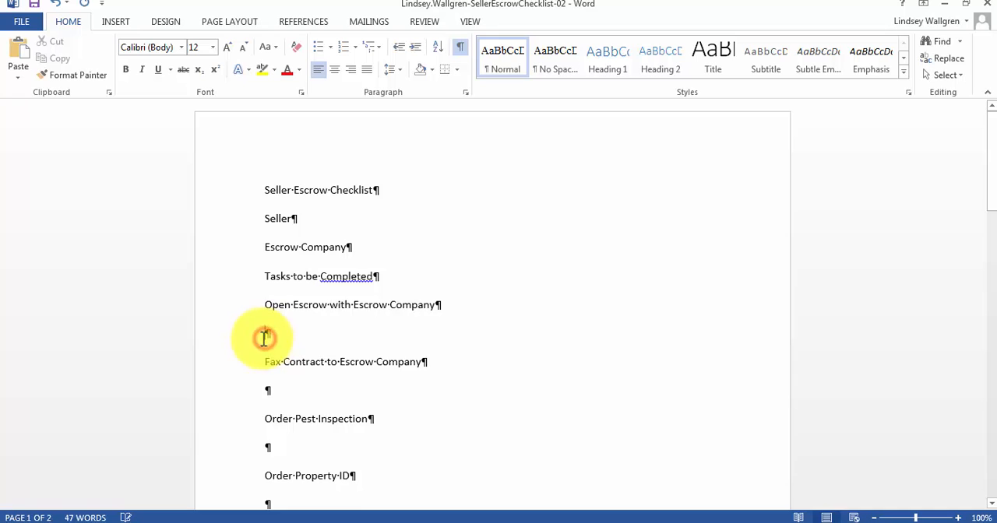
key(Delete)
click(264, 362)
key(Delete)
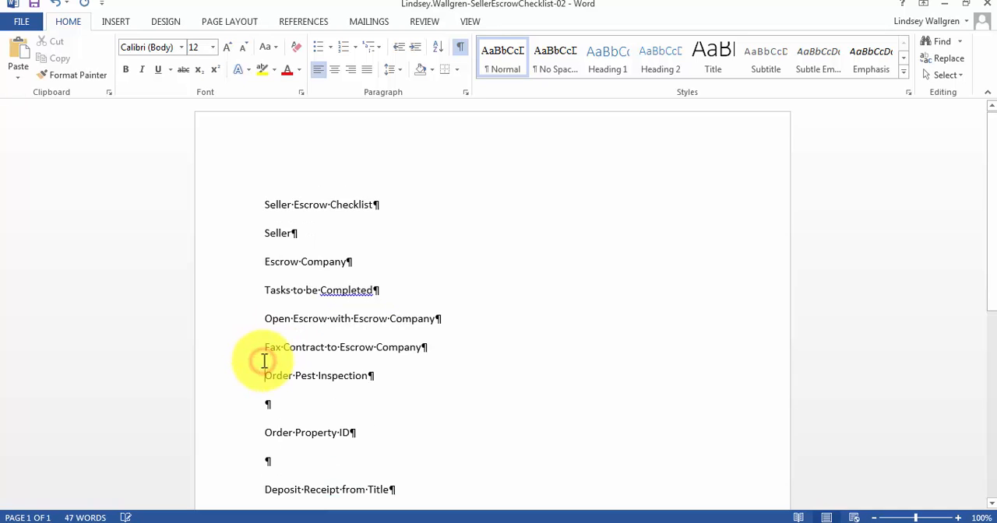
Delete the blank paragraphs between the "Order Pest Inspection" and "Verify Preliminary Report" lines.
click(262, 367)
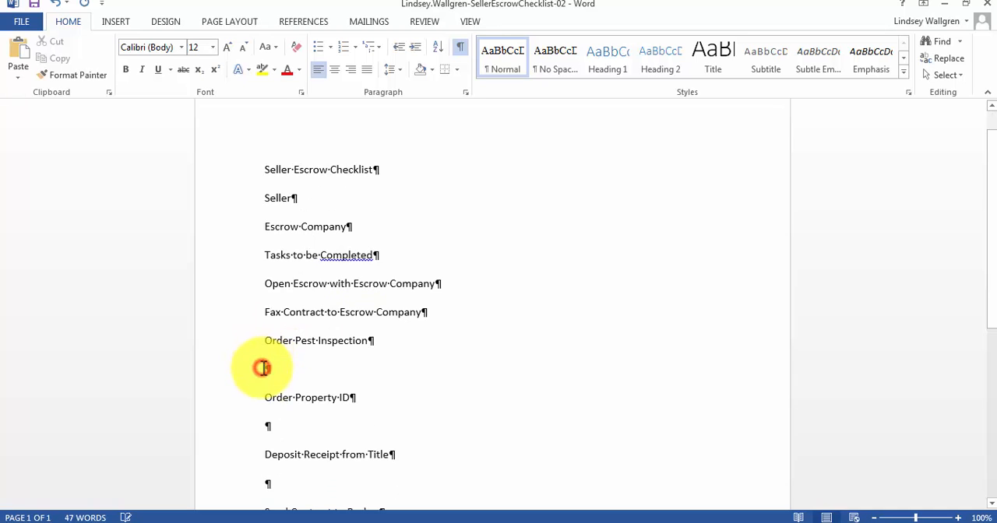
key(Delete)
scroll(263, 368, down, 1)
click(263, 377)
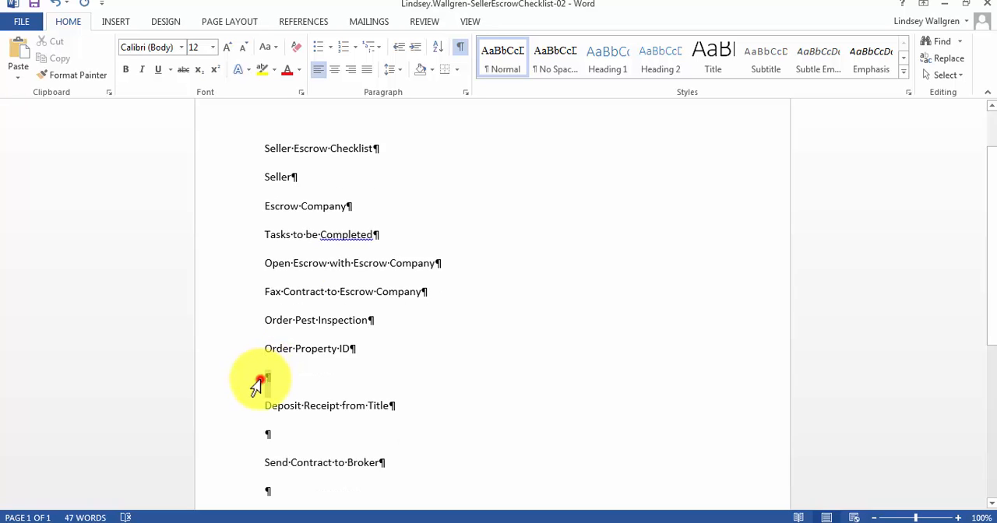
key(Delete)
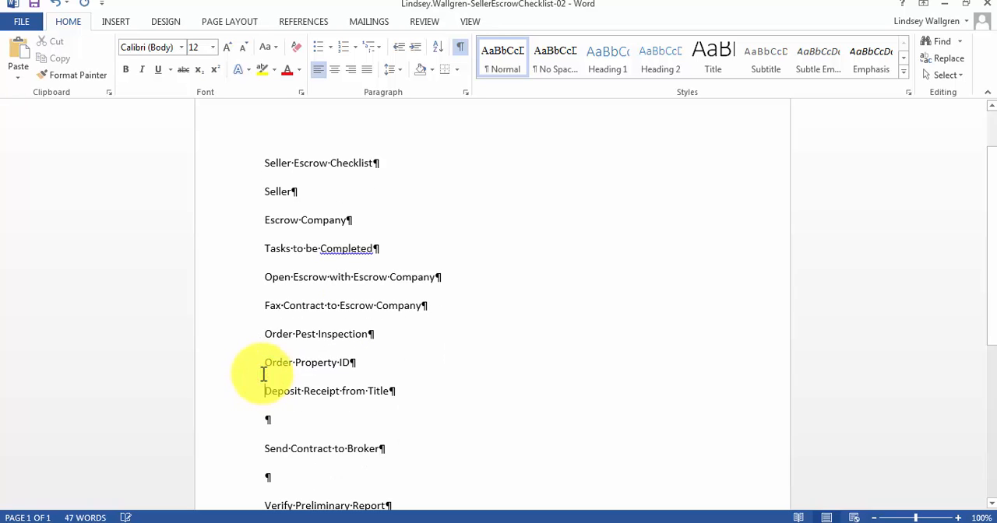
click(263, 419)
key(Delete)
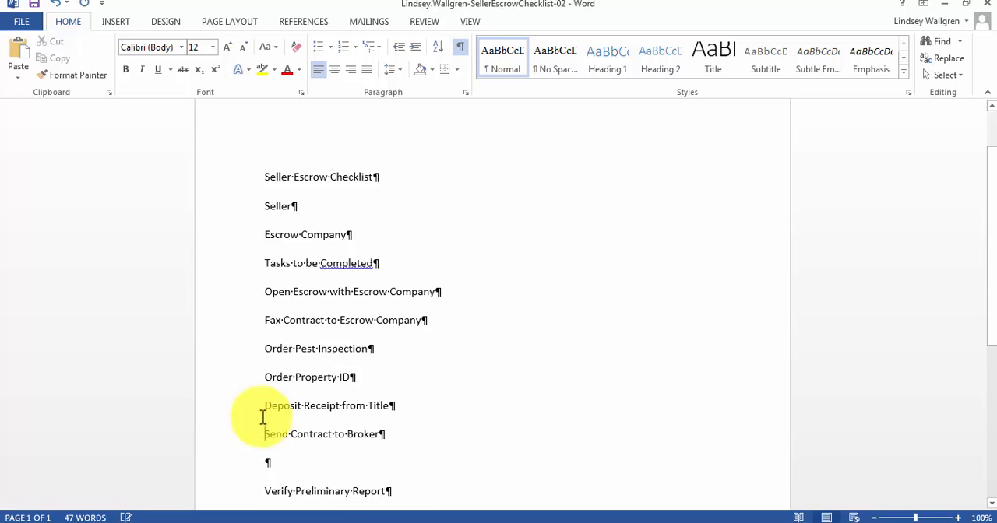
click(257, 467)
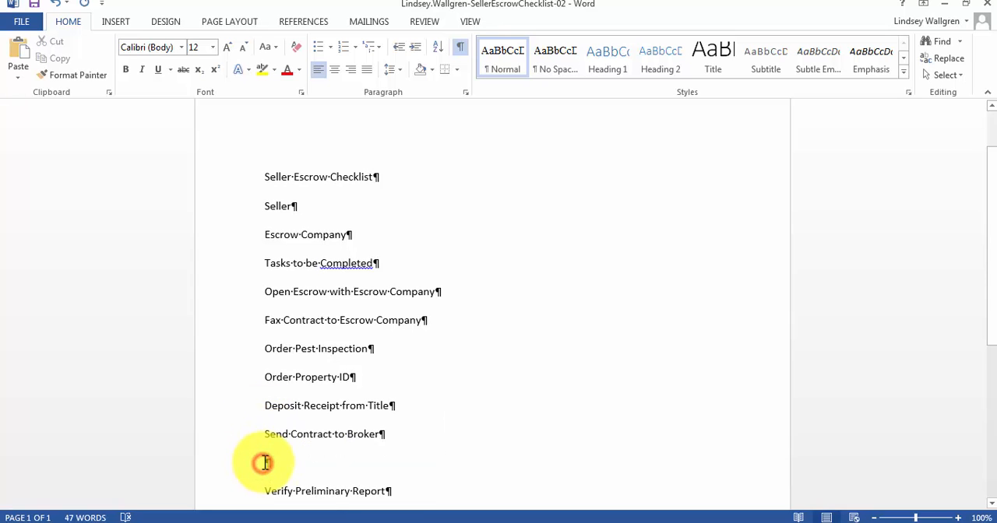
key(Delete)
Delete the remaining blank paragraphs from "Verify Preliminary Report" down to "Disclosures Sent to Agent".
scroll(265, 463, down, 2)
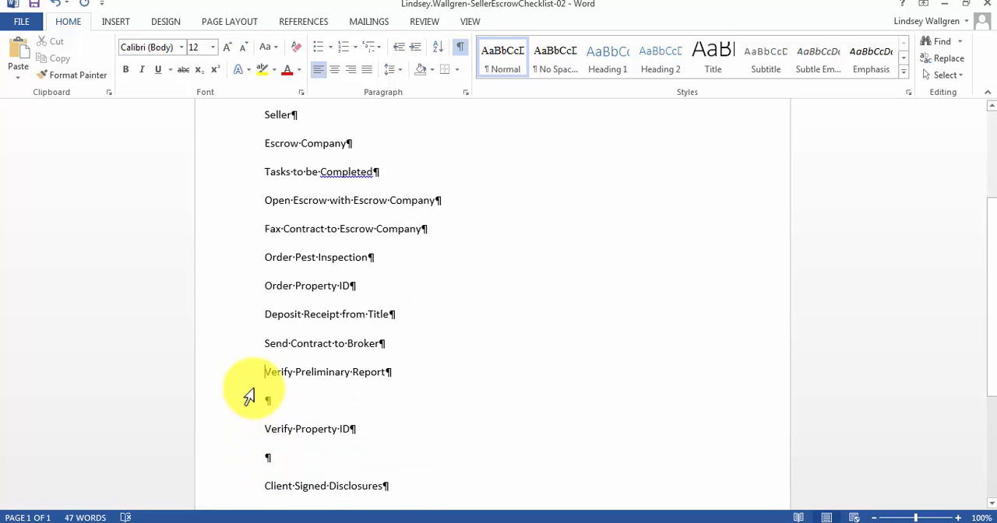
click(265, 397)
key(Delete)
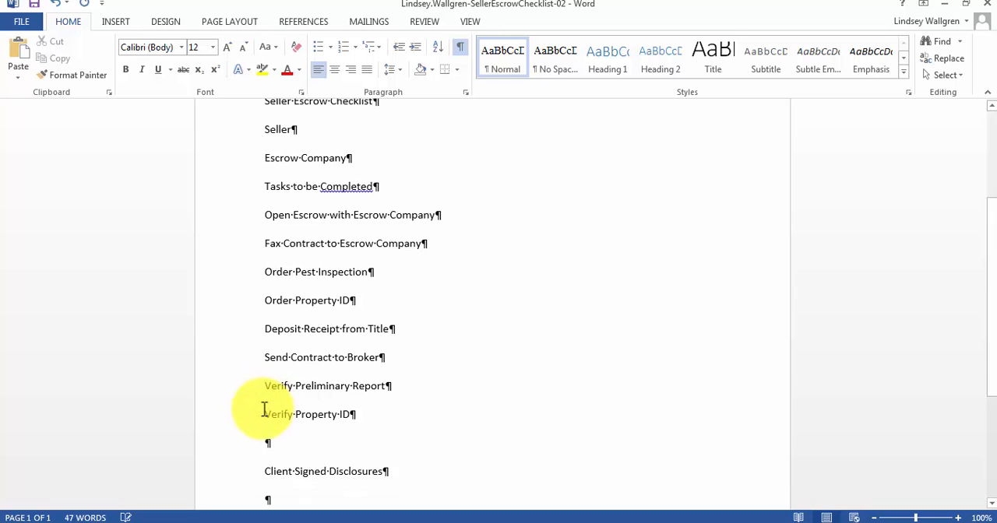
click(258, 448)
key(Delete)
scroll(254, 448, down, 2)
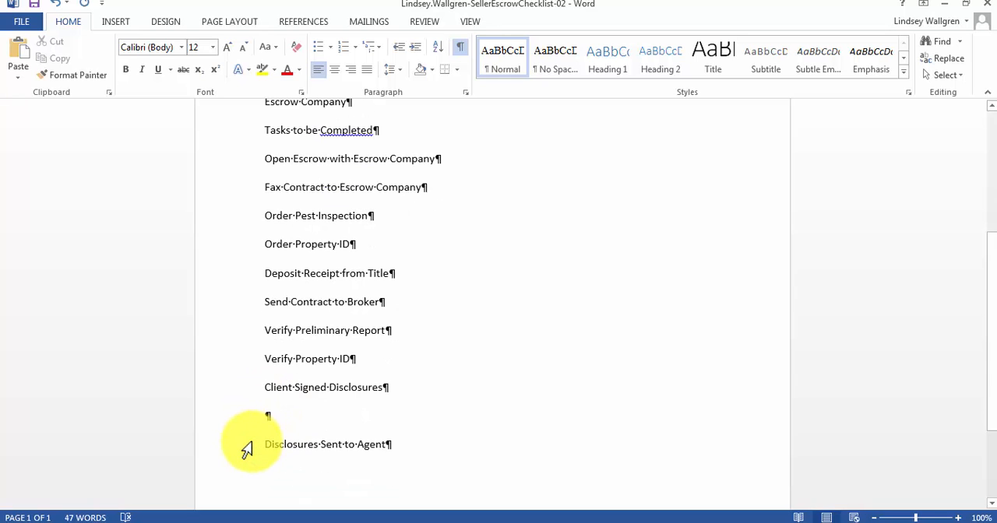
click(263, 413)
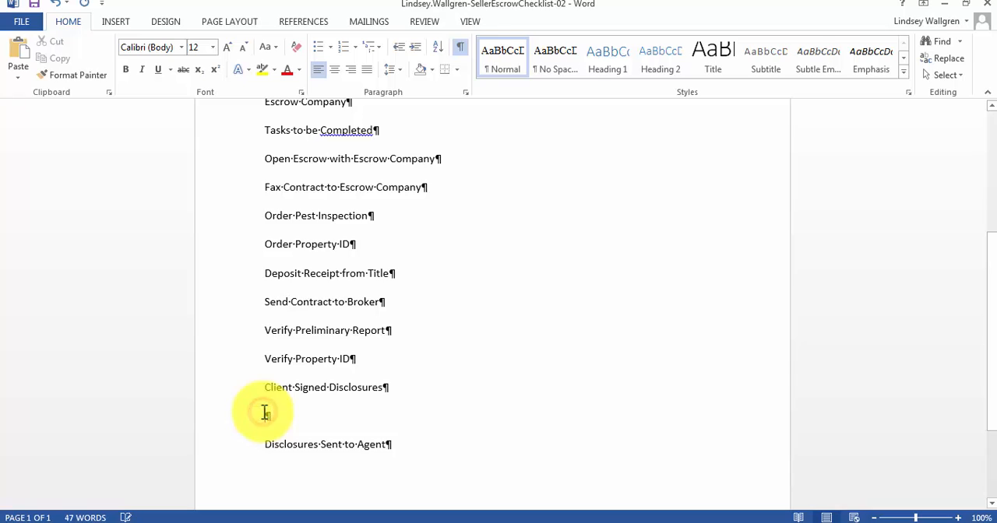
key(Delete)
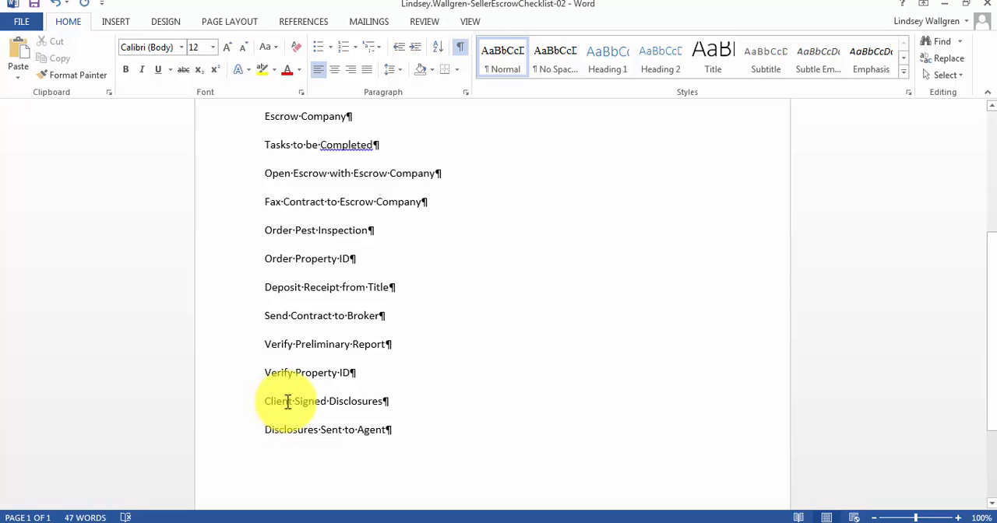
Add a tab character and the text "Property Address" after "Seller" on the line below the title.
scroll(582, 349, up, 2)
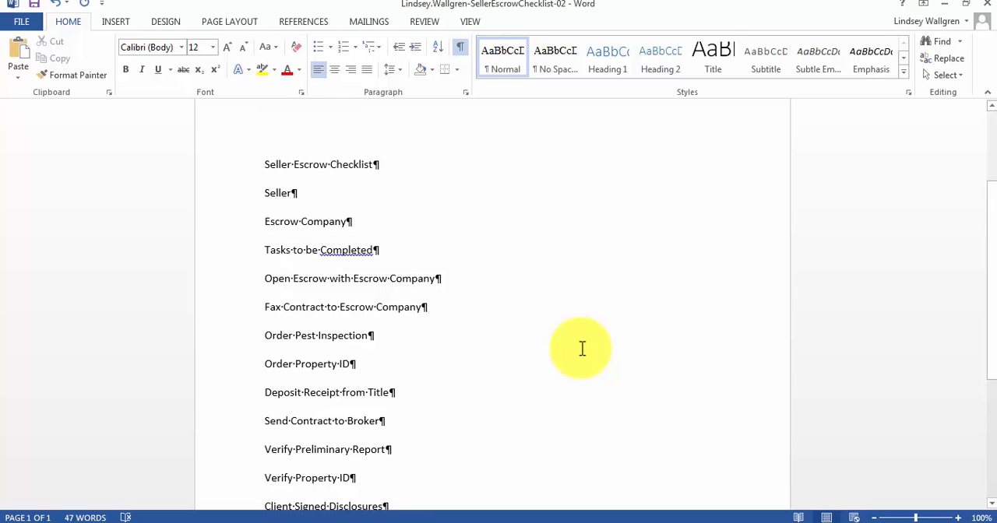
click(293, 192)
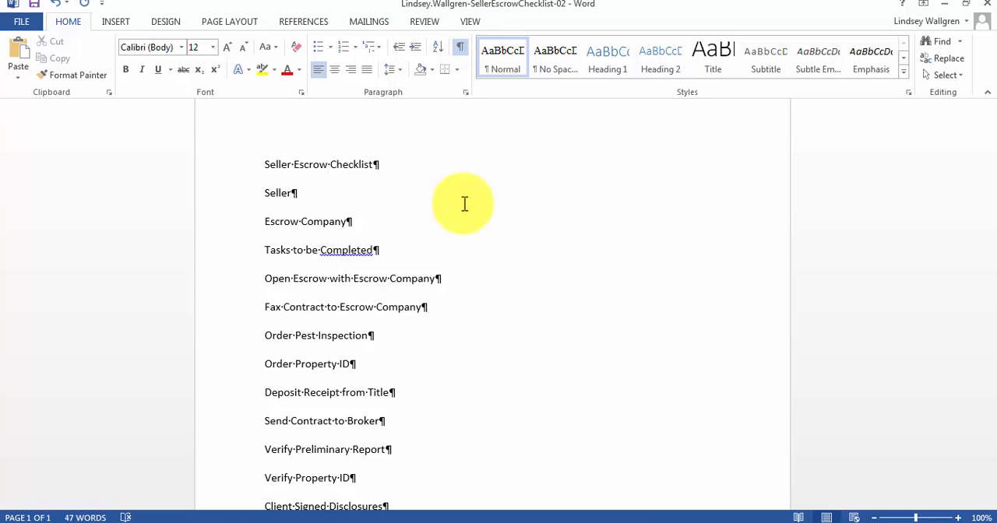
key(Tab)
text(Property Address)
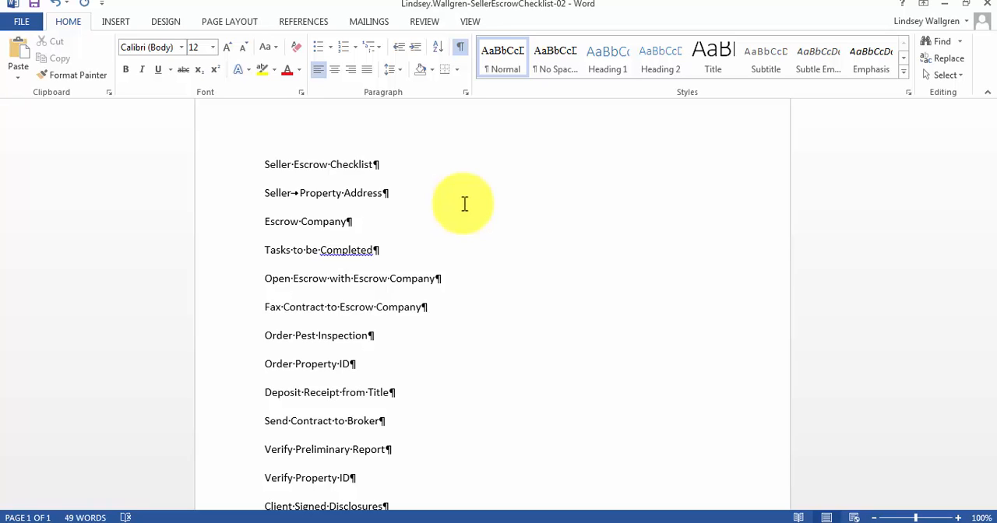
Add a tab character and the text "Escrow #" at the end of the "Escrow Company" line.
click(350, 222)
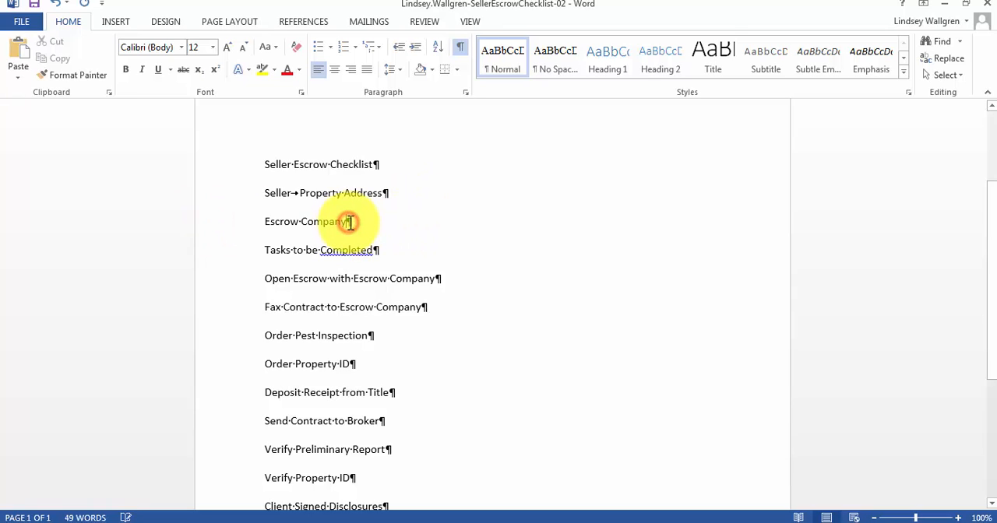
key(Tab)
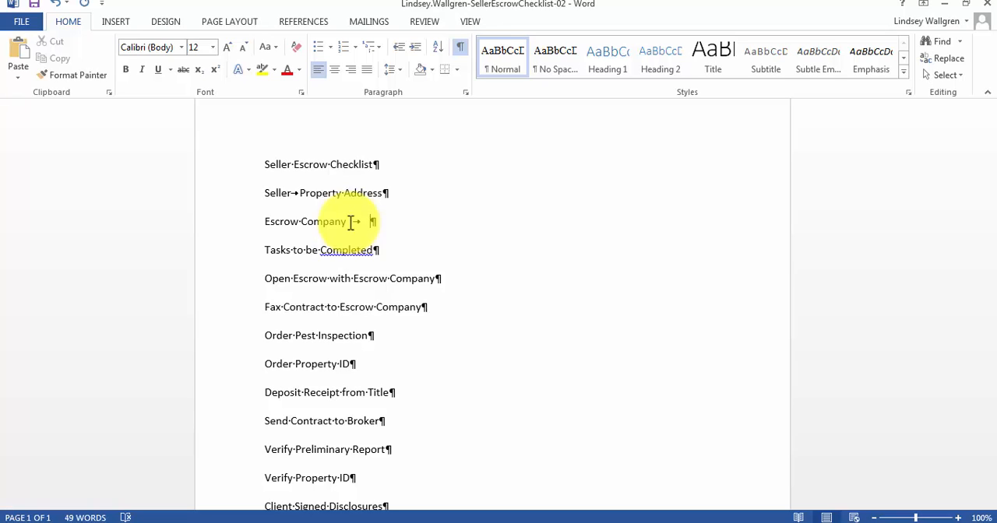
text(Escrow #)
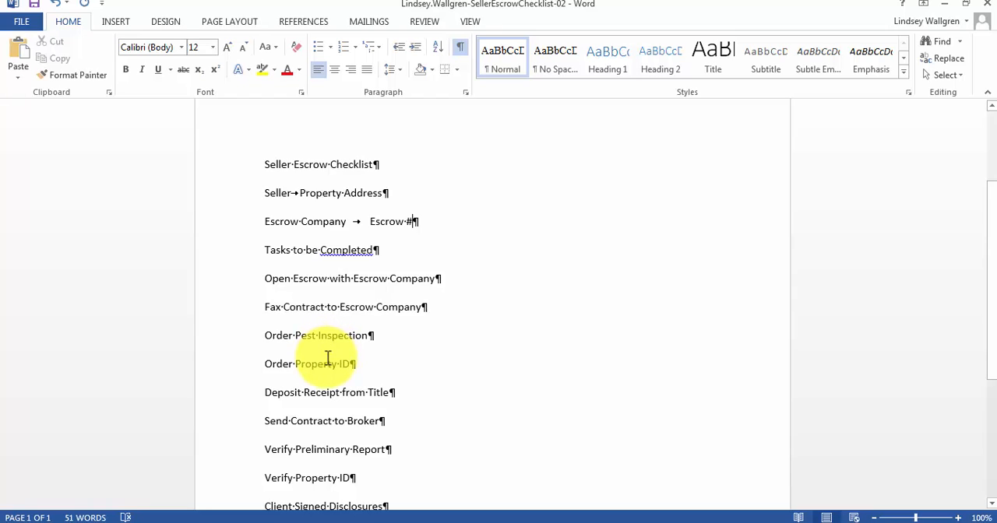
Add a tab character and the text "Date Completed" at the end of the "Tasks to be Completed" line.
click(376, 250)
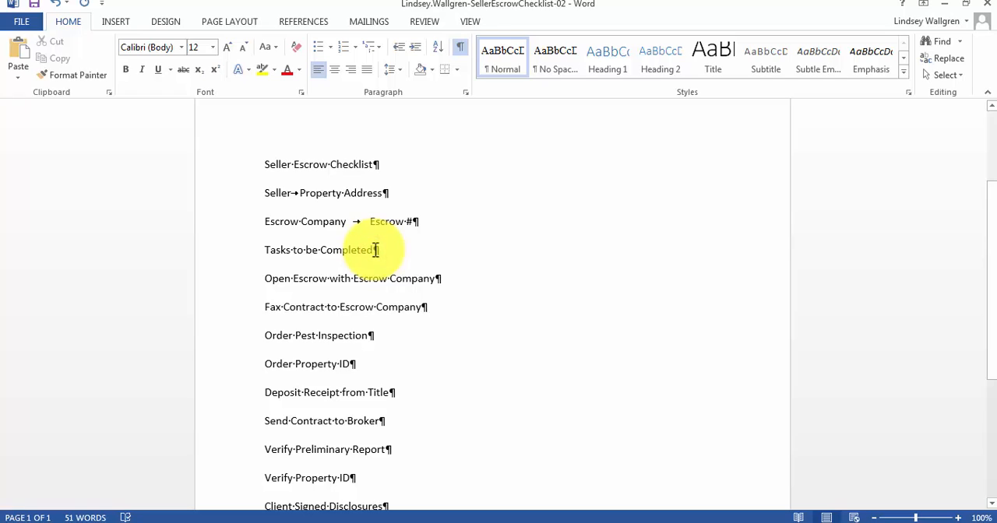
key(Tab)
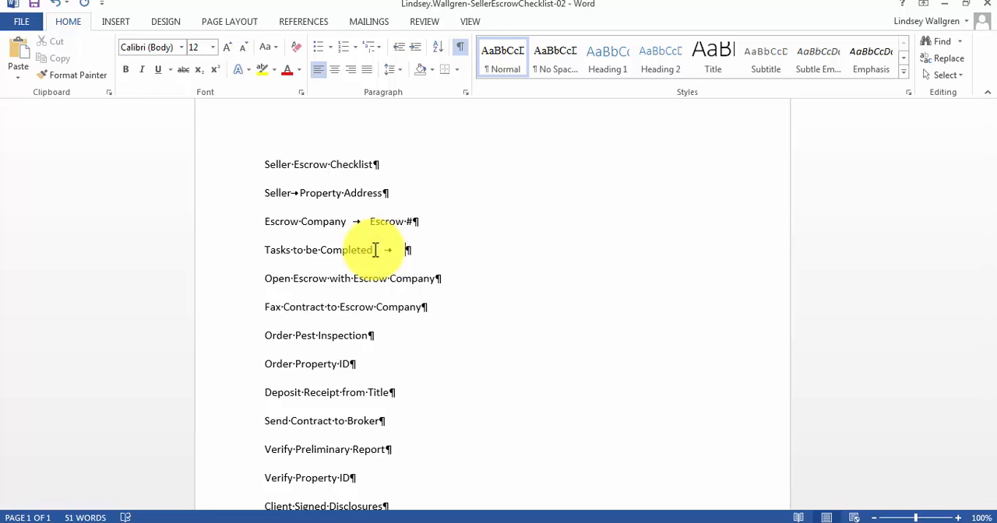
text(Date Completed)
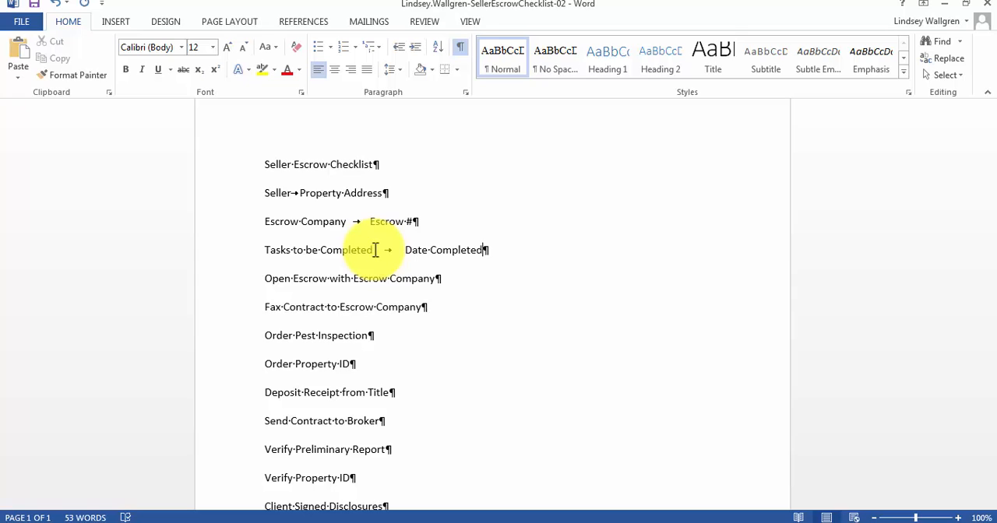
click(423, 295)
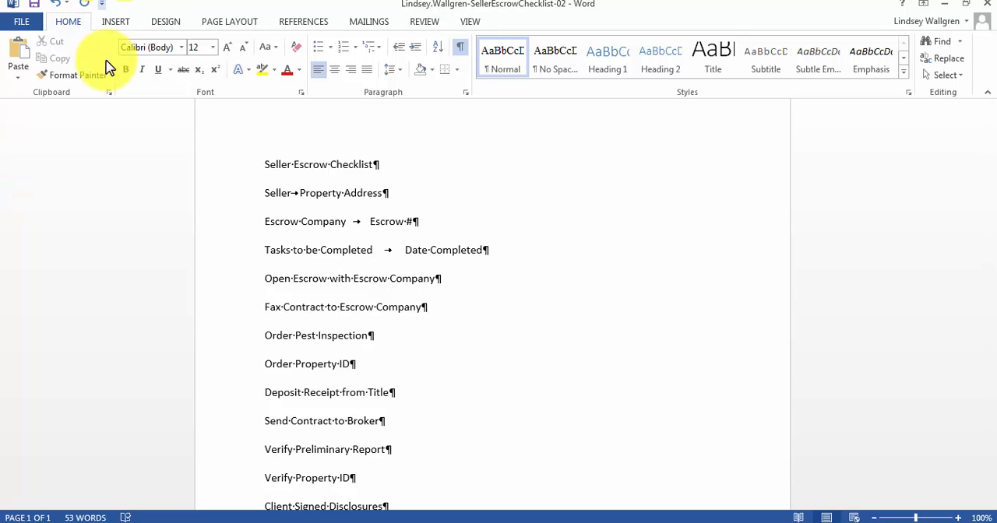
Show the ruler around the document page.
scroll(518, 257, up, 3)
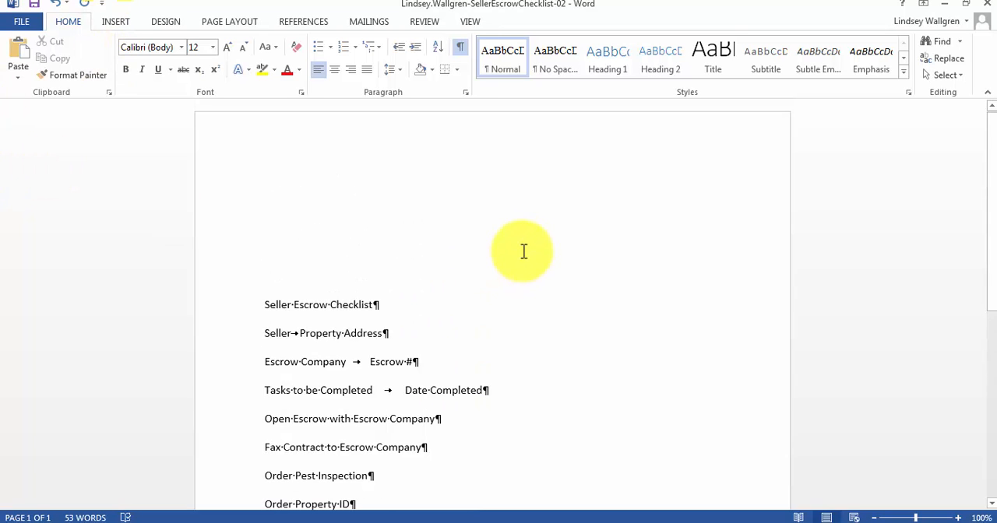
click(470, 23)
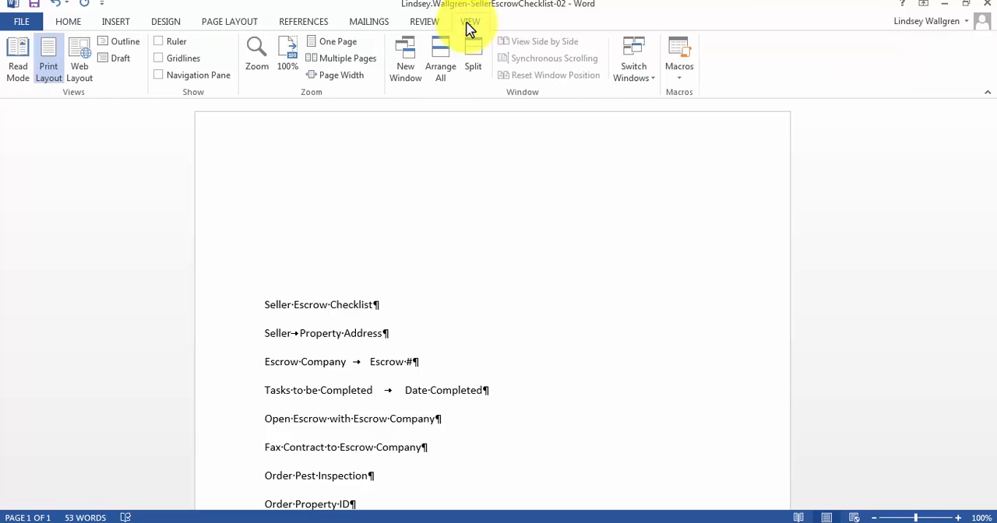
click(159, 43)
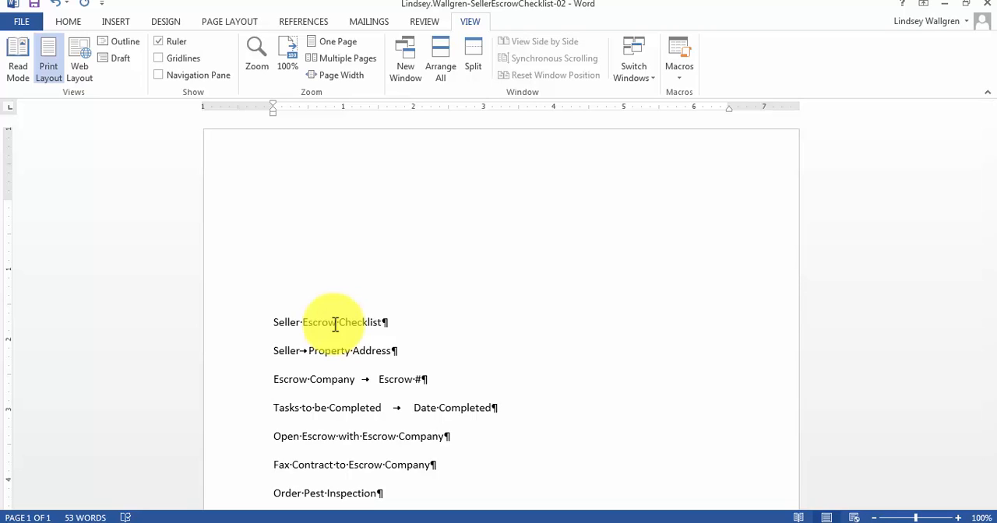
Select the two lines from "Seller" through "Escrow #", including their paragraph marks.
scroll(351, 300, down, 1)
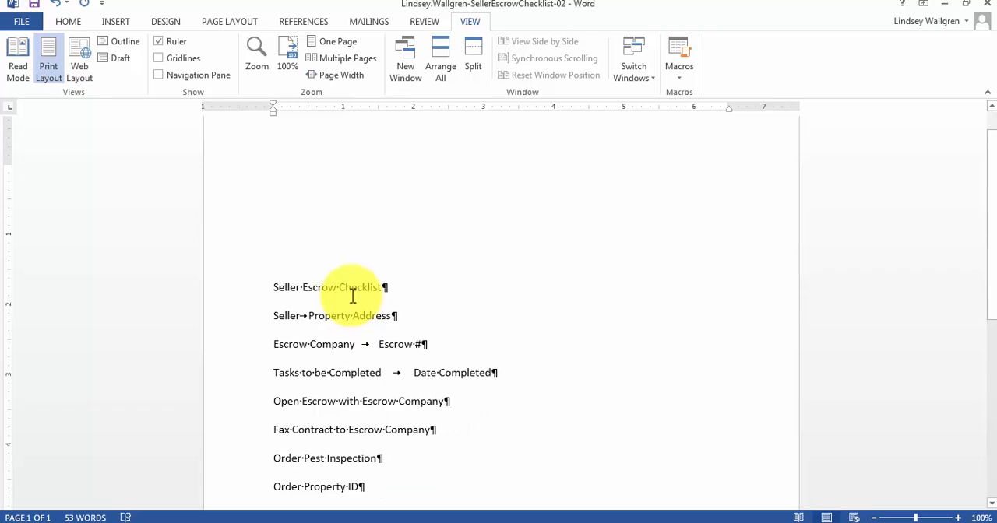
click(272, 317)
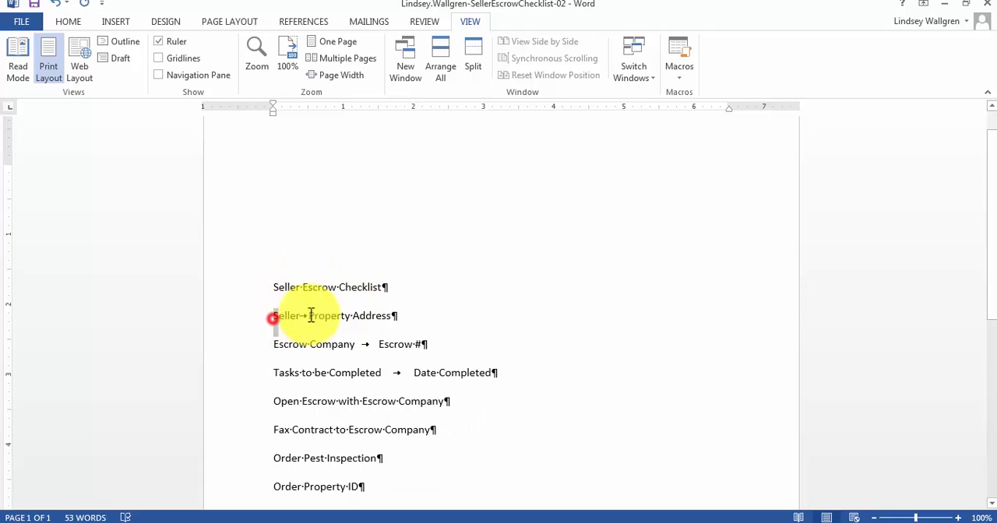
drag(311, 316, 429, 338)
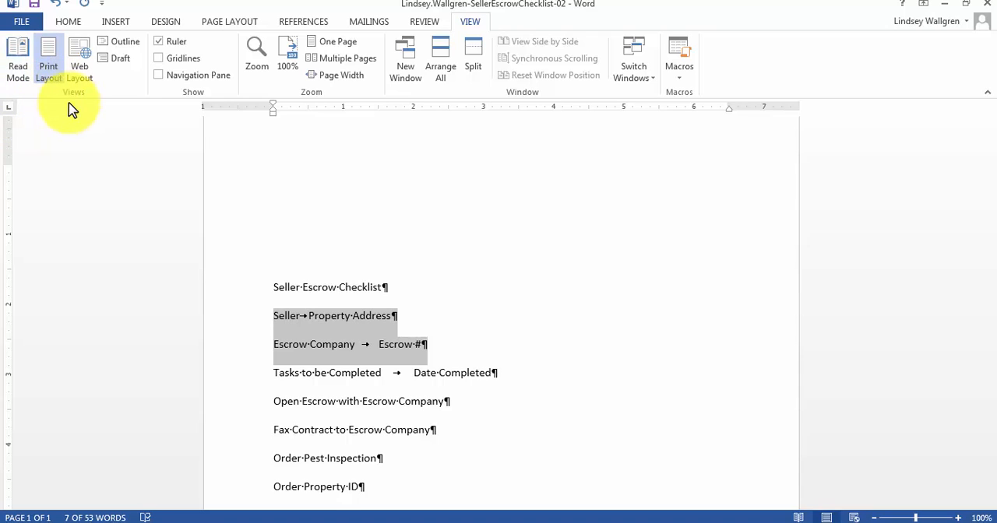
click(565, 522)
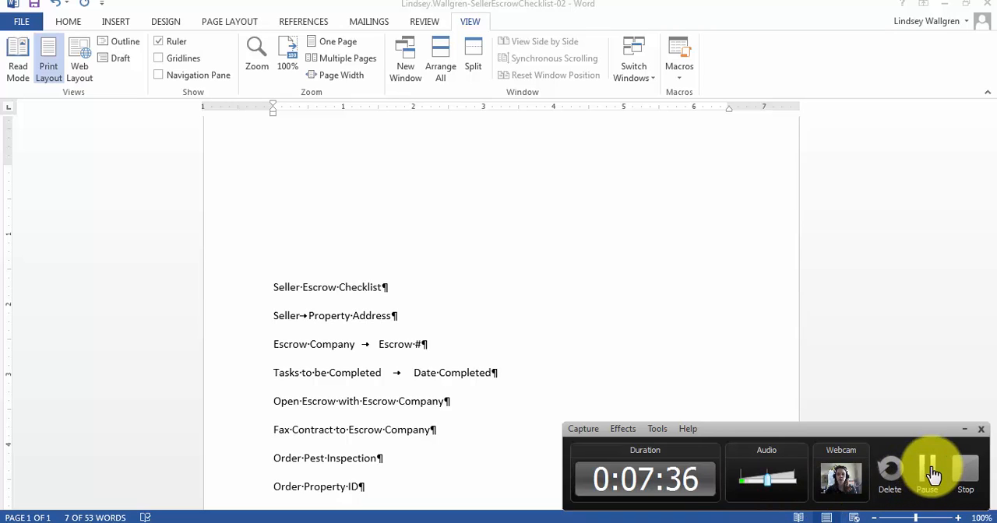
click(933, 474)
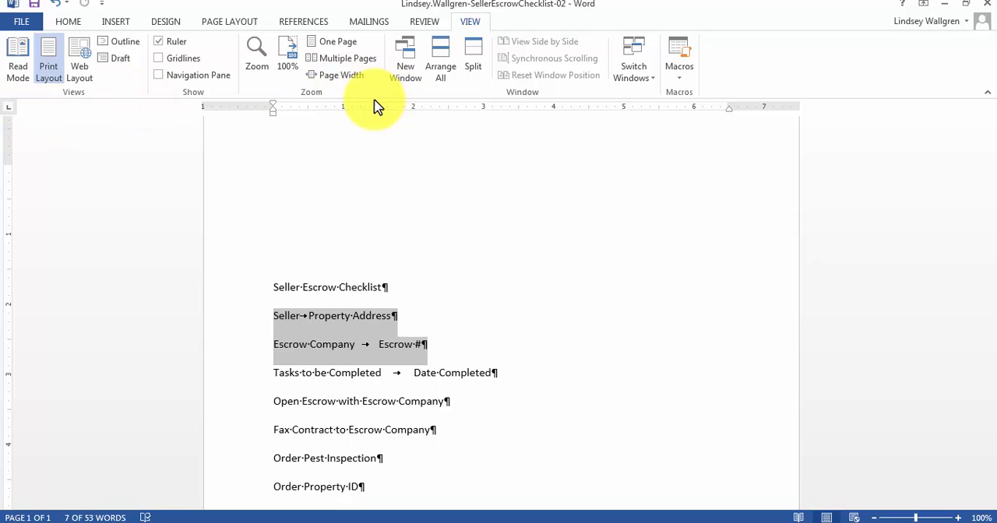
Set a left tab stop at 3.5" for the selected "Seller" and "Escrow Company" lines, undoing any accidental change to their text.
click(519, 109)
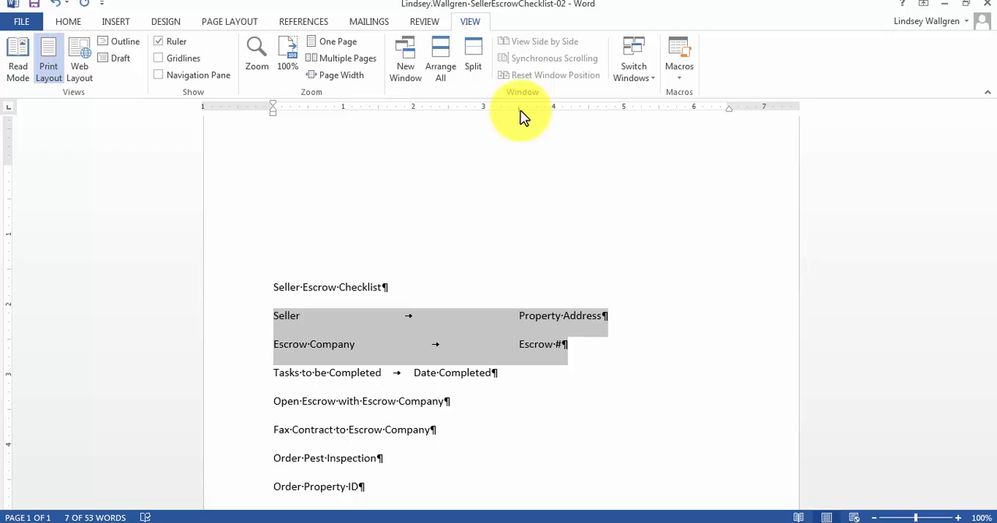
mouse_move(520, 109)
mouse_down()
mouse_move(561, 119)
mouse_move(516, 119)
mouse_move(519, 110)
mouse_move(550, 122)
mouse_move(643, 125)
mouse_move(462, 123)
mouse_move(519, 116)
mouse_up()
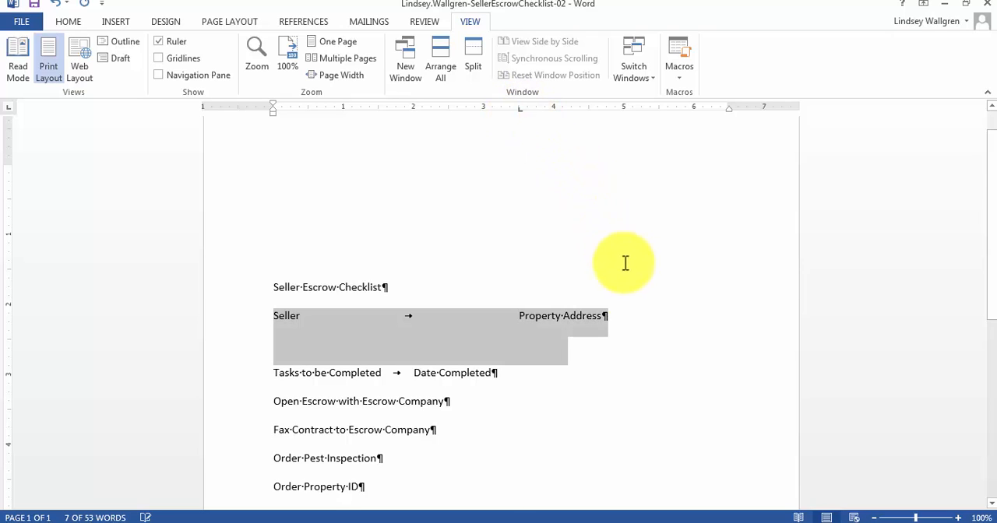
click(633, 362)
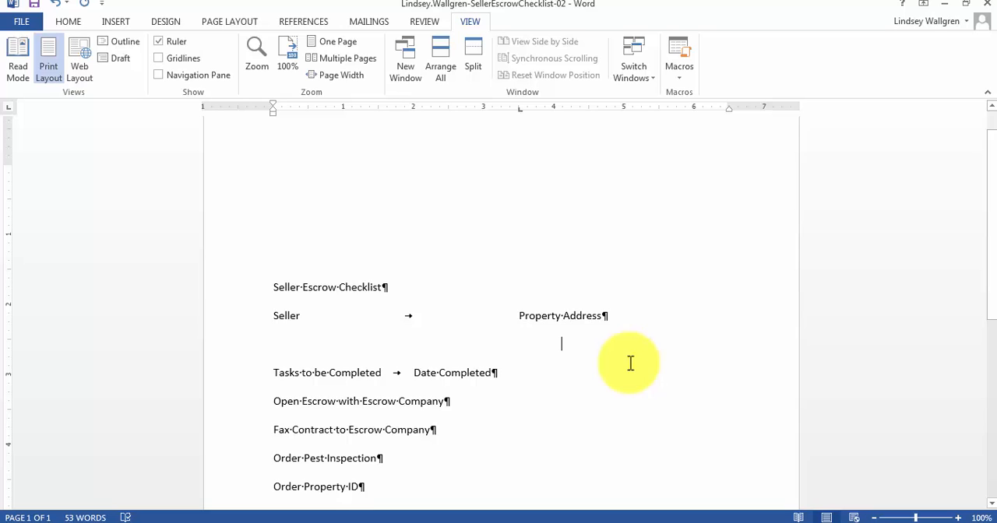
click(54, 6)
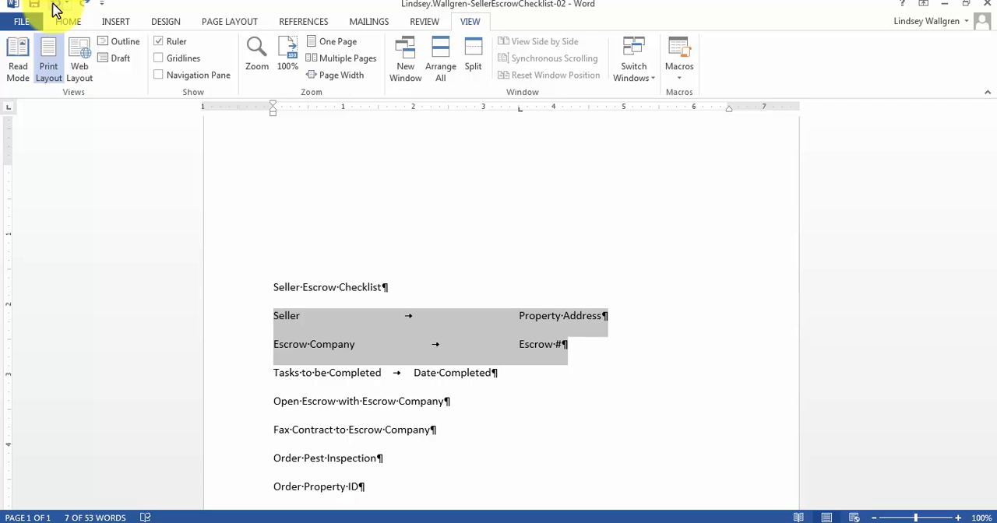
click(517, 120)
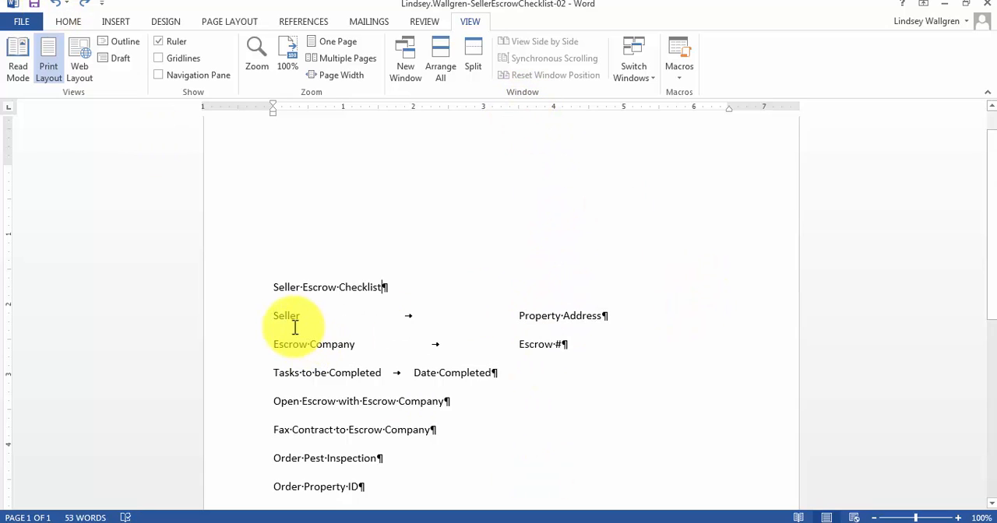
drag(275, 313, 655, 342)
click(614, 397)
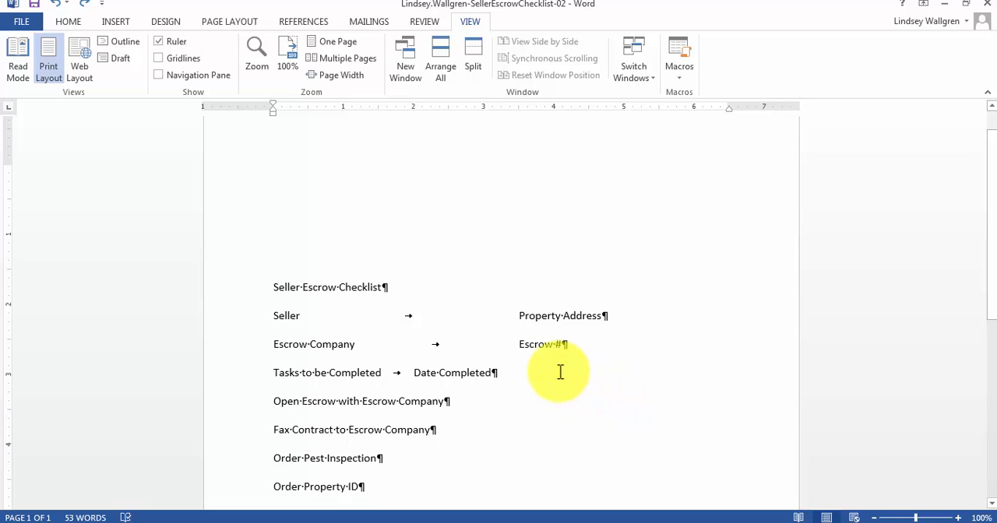
click(539, 389)
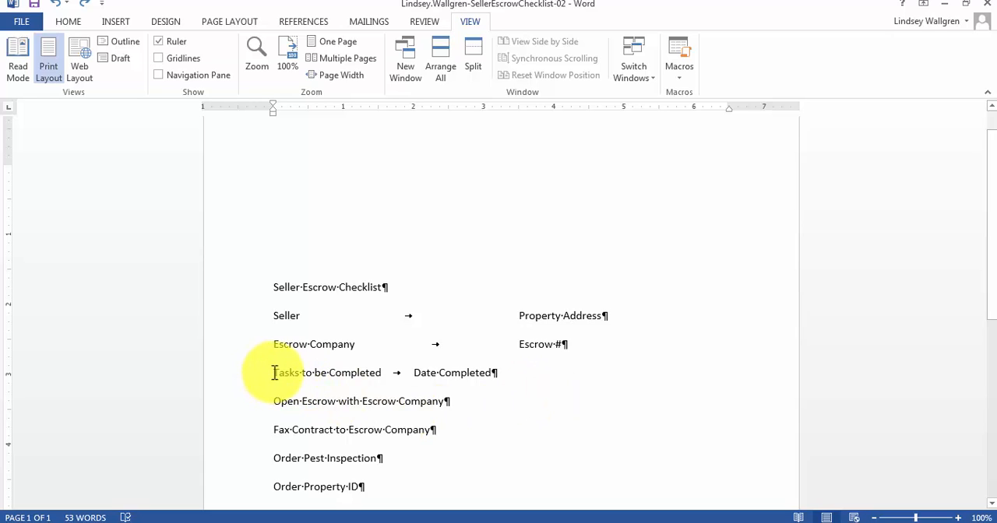
Set a center tab stop at 5.5" on the "Tasks to be Completed" line.
drag(272, 373, 520, 376)
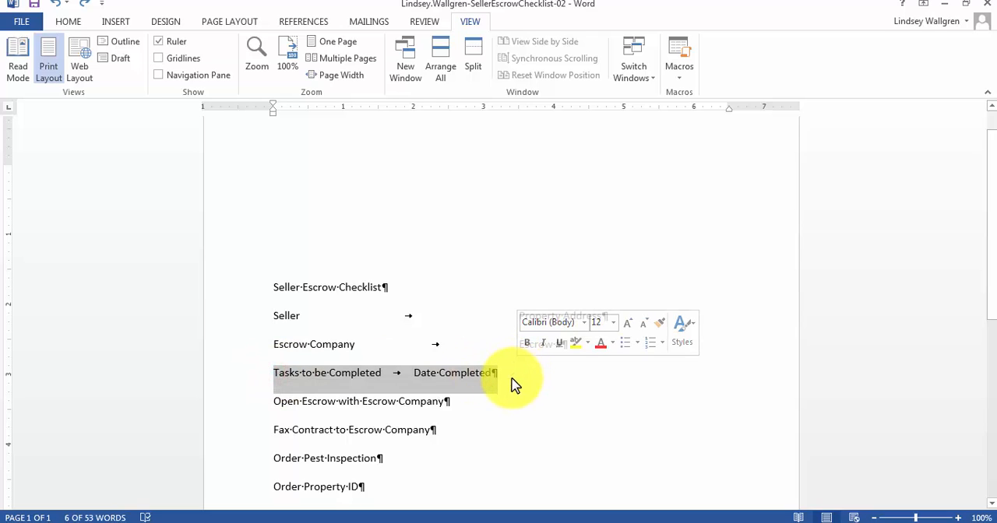
click(9, 113)
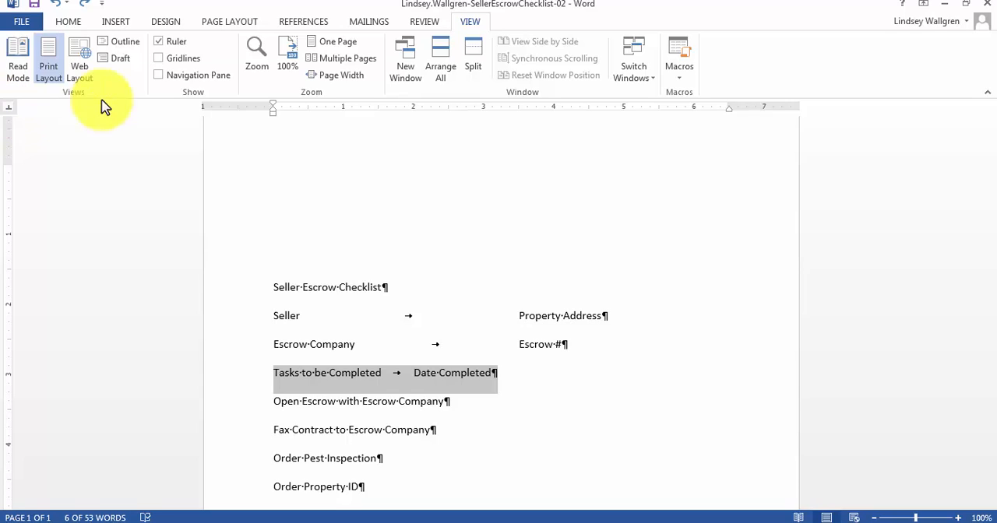
click(659, 106)
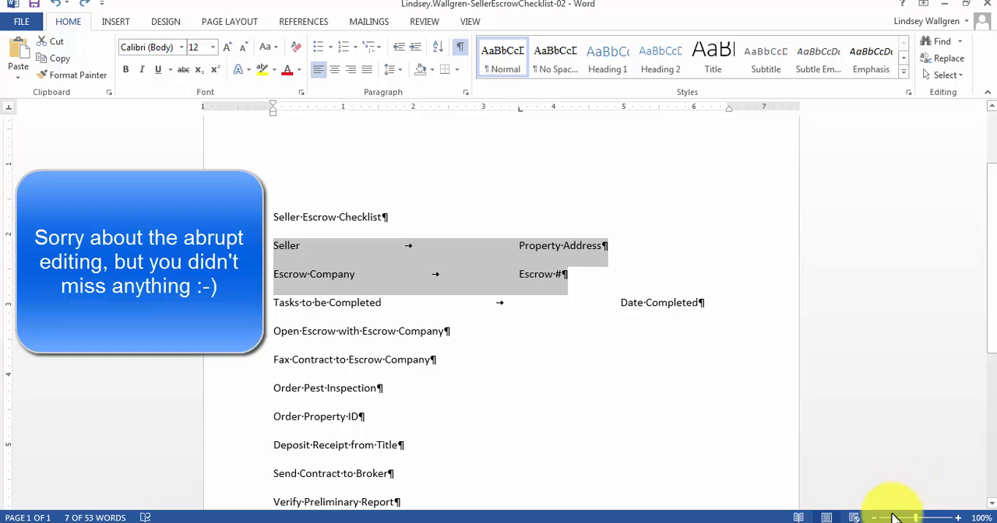
Add a right tab stop at 3" with the solid underline leader (4) to the "Seller" and "Escrow Company" lines.
click(437, 294)
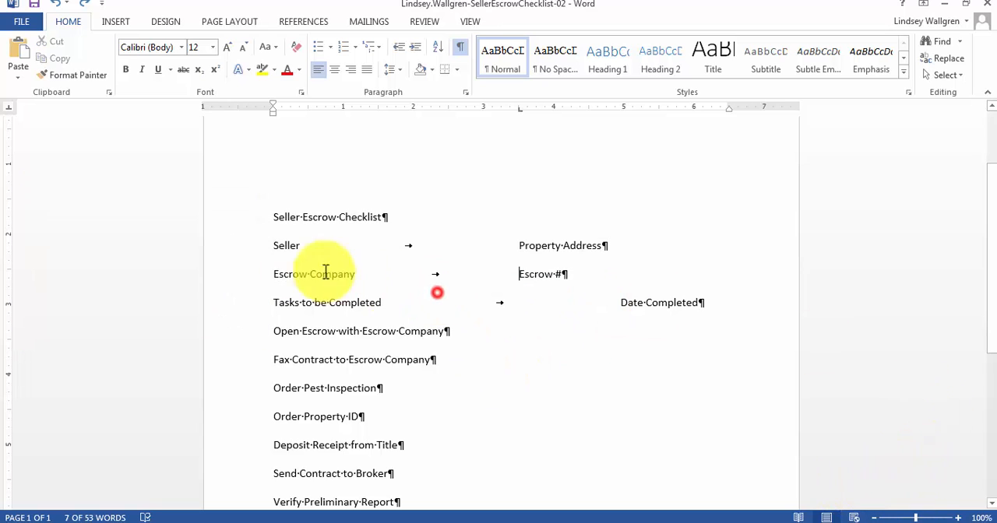
click(273, 244)
drag(275, 244, 643, 274)
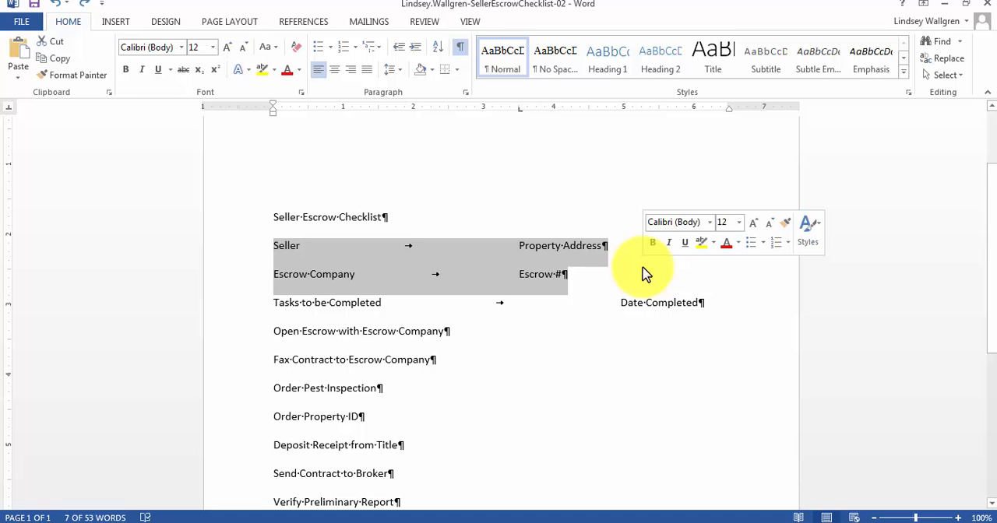
click(465, 93)
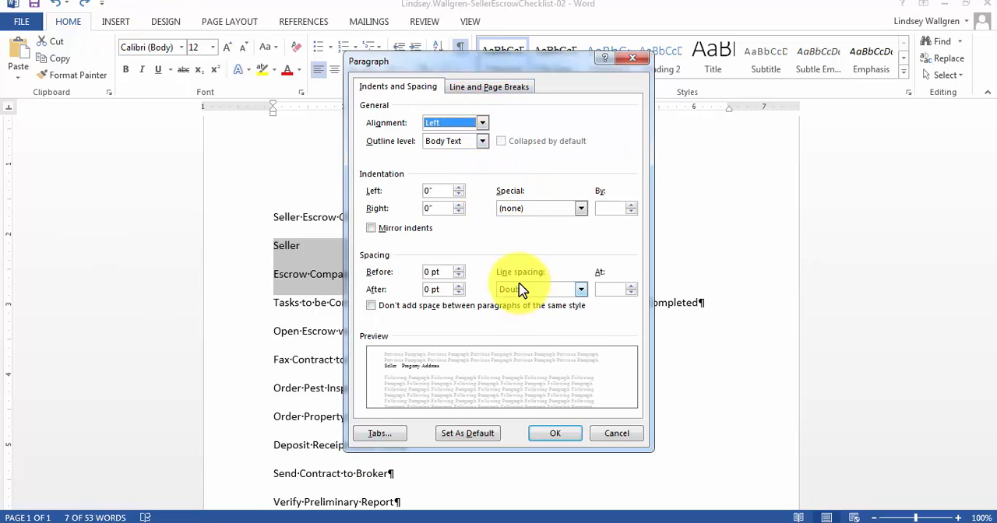
click(380, 435)
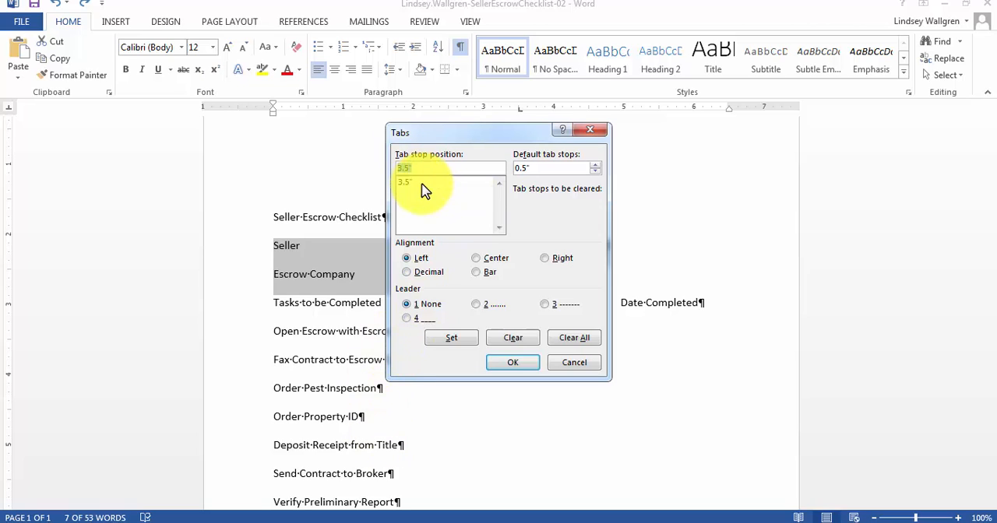
click(424, 161)
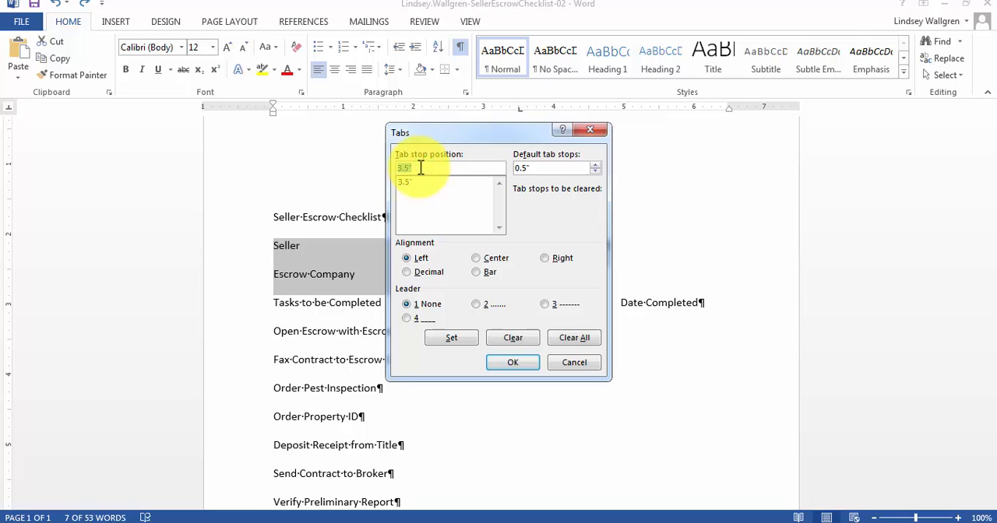
text(3)
click(545, 258)
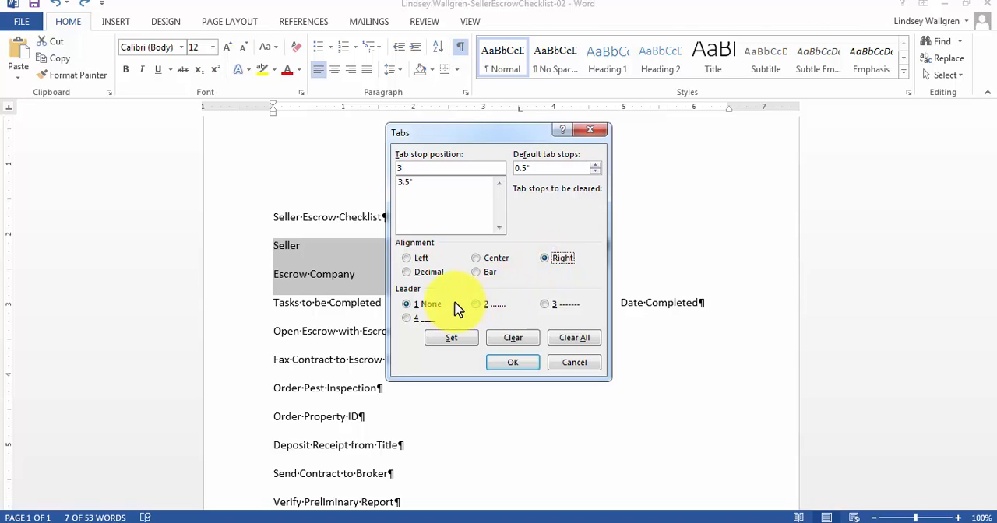
click(407, 319)
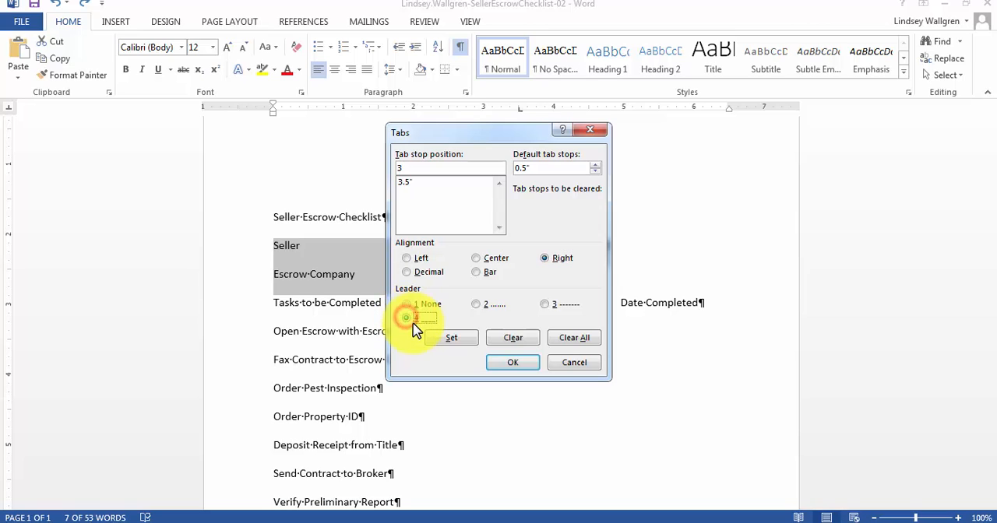
click(451, 329)
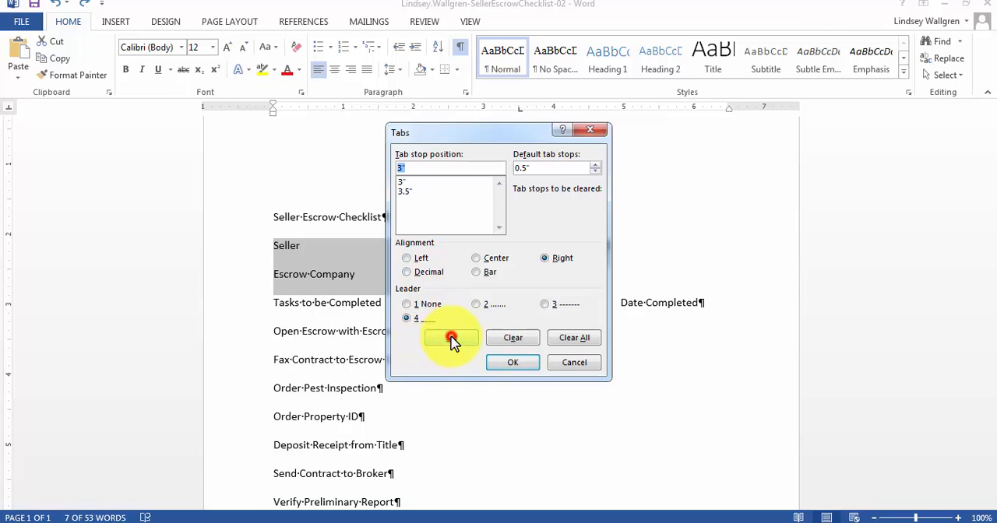
click(452, 341)
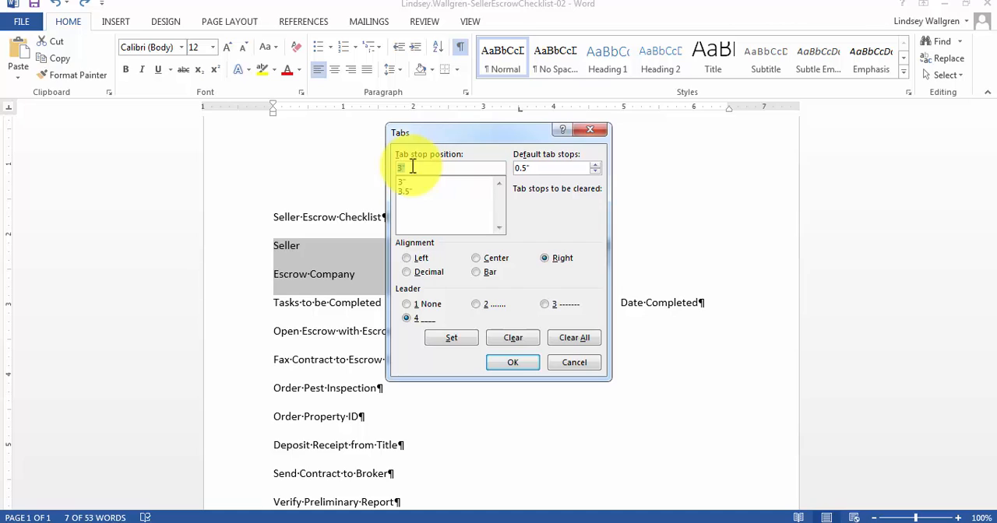
Add a right tab stop at 6.5" with the solid underline leader (4) to the same lines and apply the tab settings.
text(6.5)
click(548, 258)
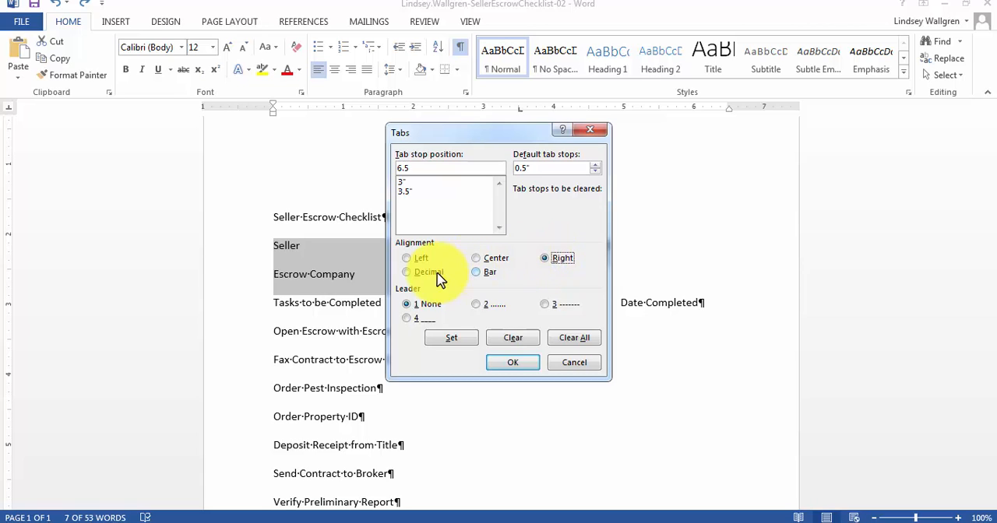
click(407, 318)
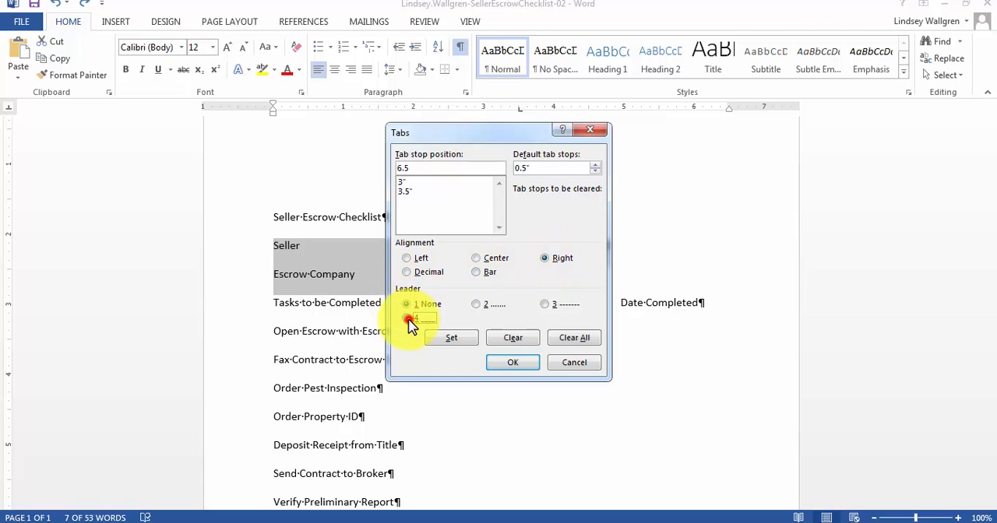
click(451, 343)
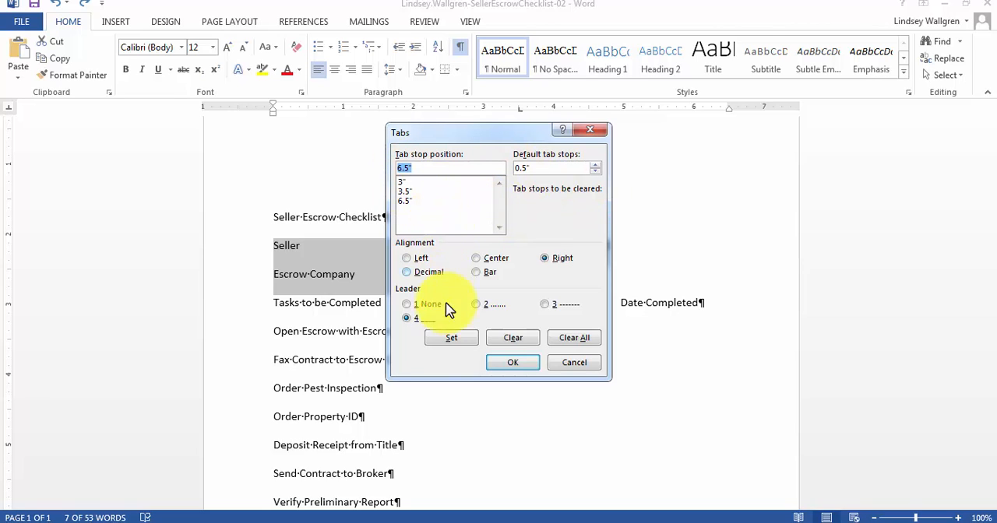
click(520, 364)
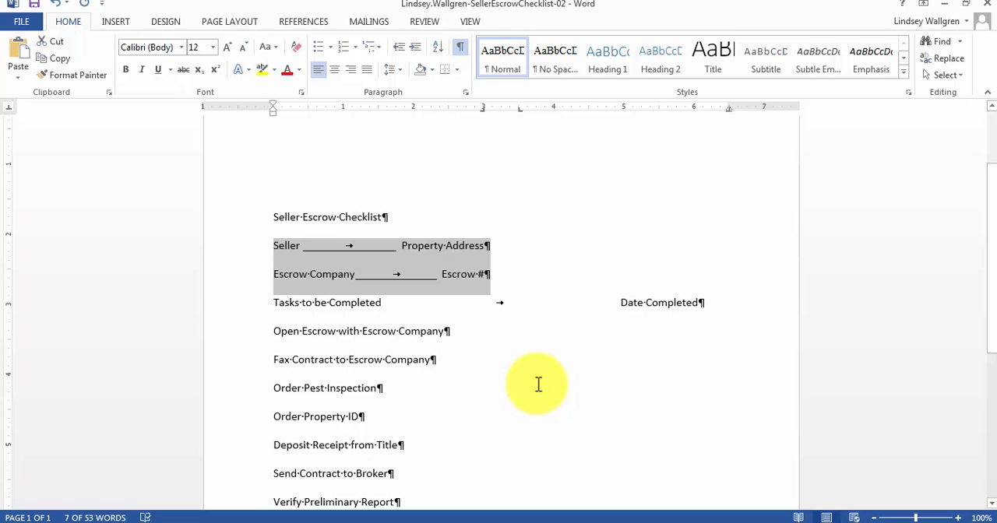
Insert one tab character before "Property Address" and another at the end of that line.
click(464, 327)
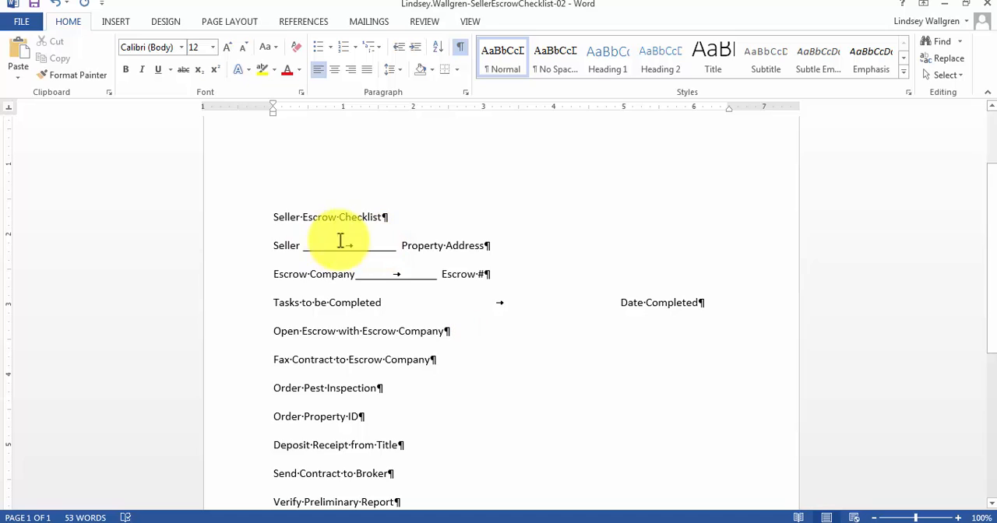
click(403, 246)
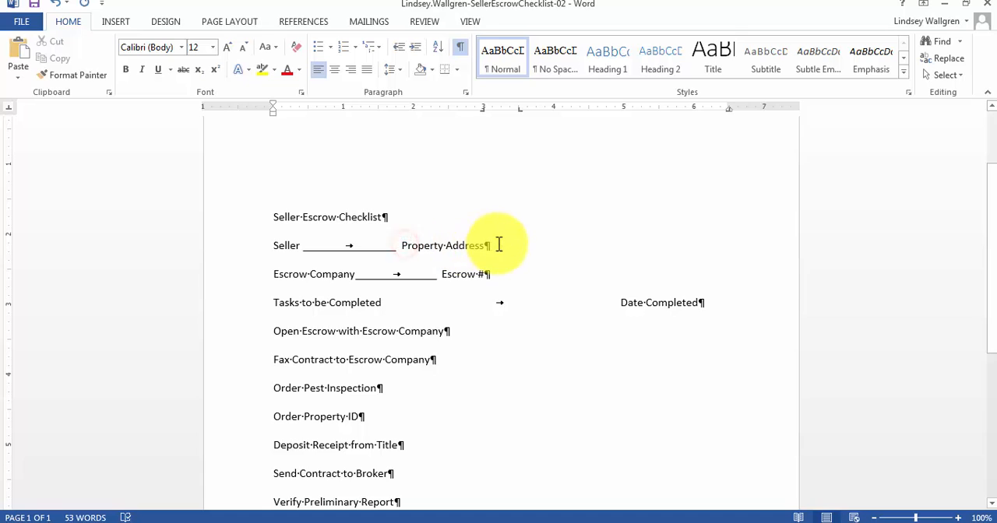
click(401, 246)
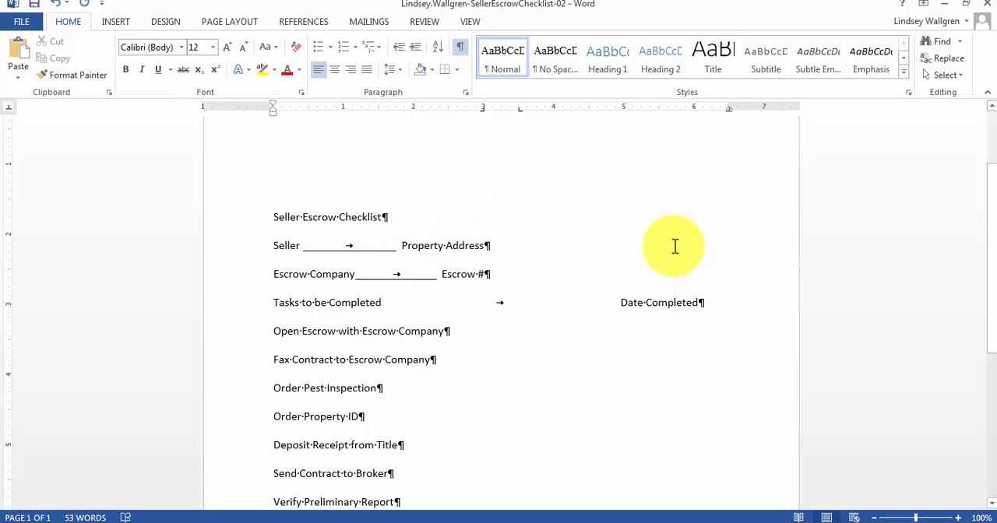
key(Tab)
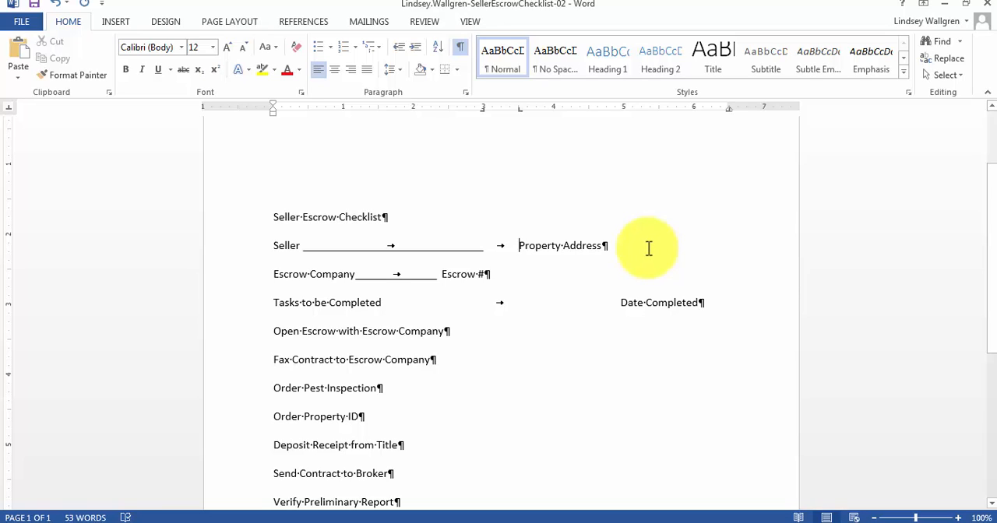
click(604, 246)
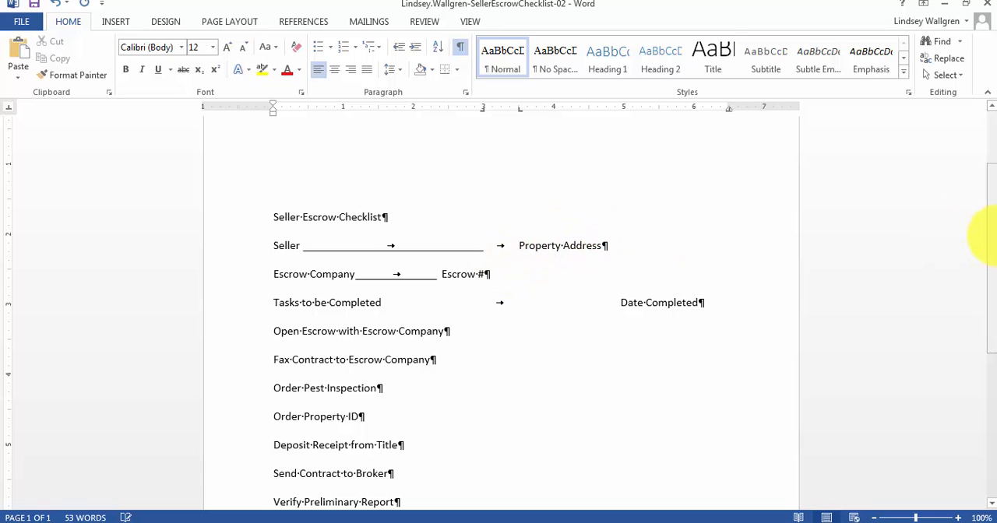
key(Tab)
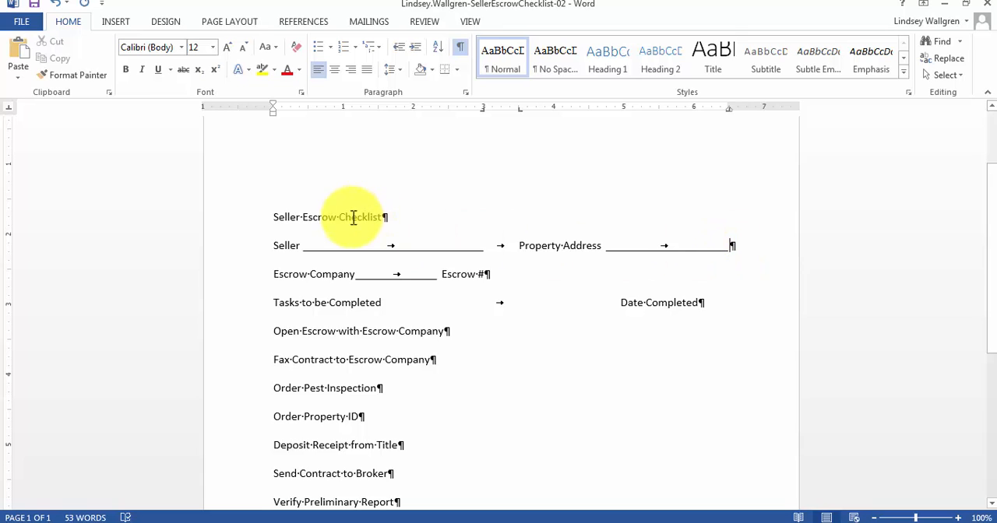
Insert one tab character before "Escrow #" and another at the end of that line.
click(442, 274)
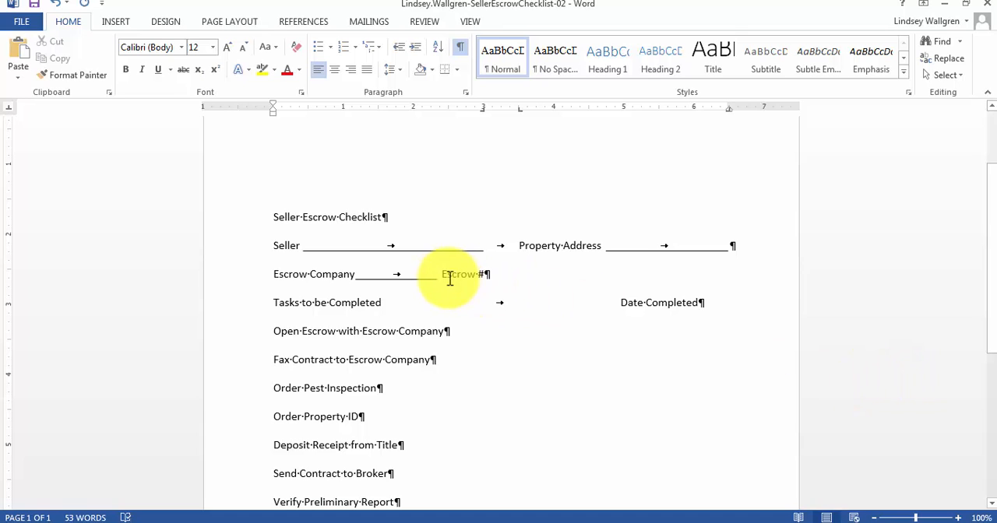
key(Tab)
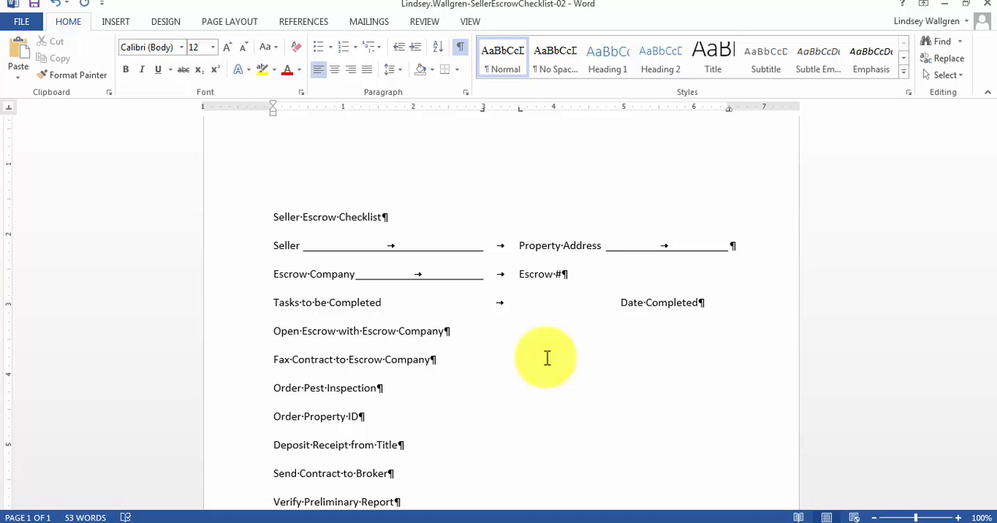
click(565, 274)
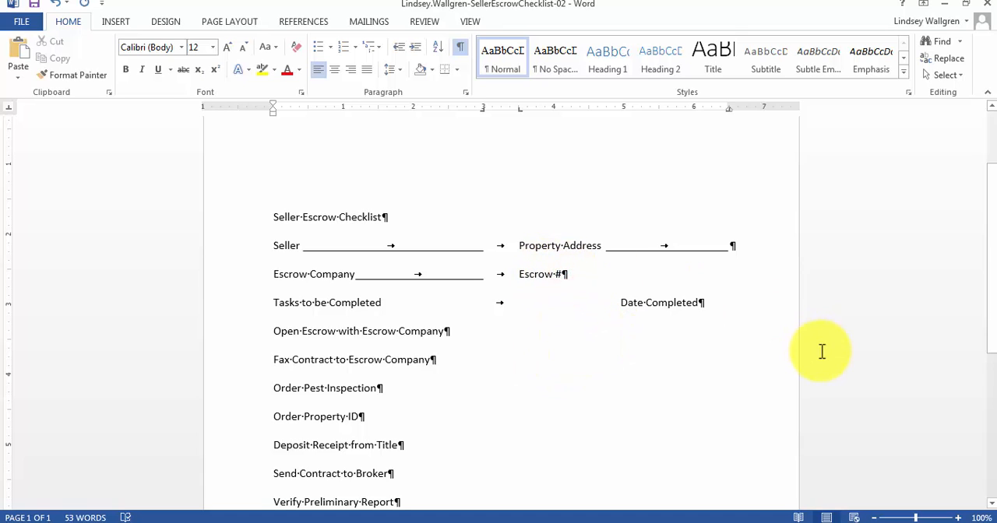
key(ctrl+v)
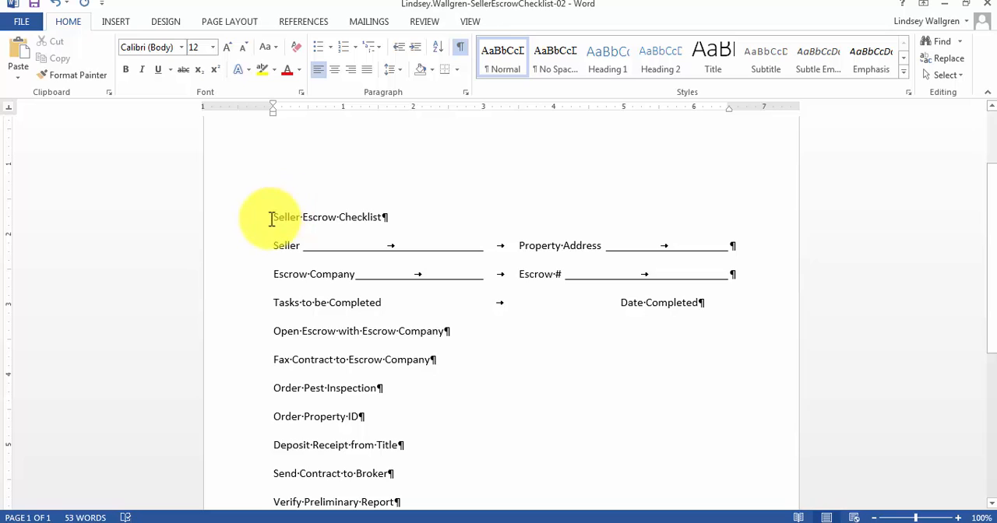
Apply the Title style to the "Seller Escrow Checklist" line at the start of the document.
click(272, 218)
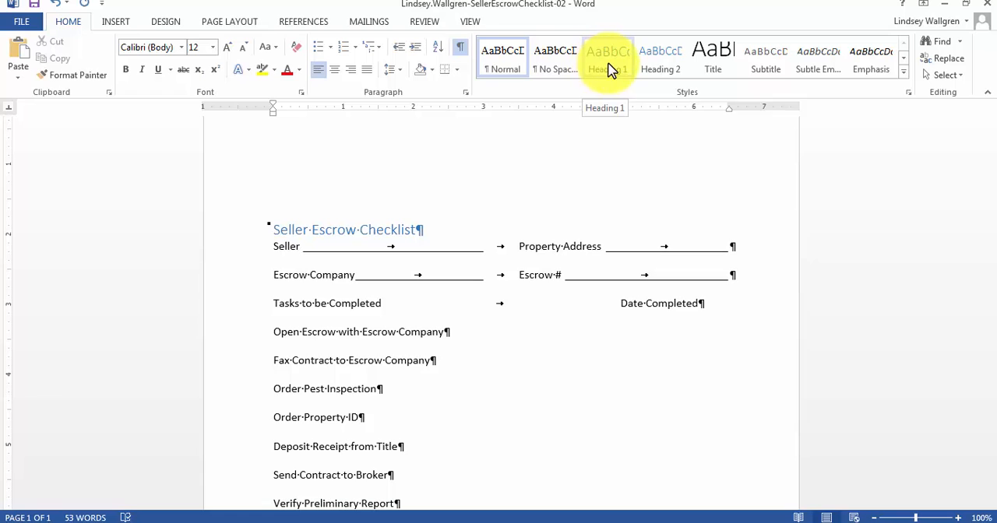
click(715, 62)
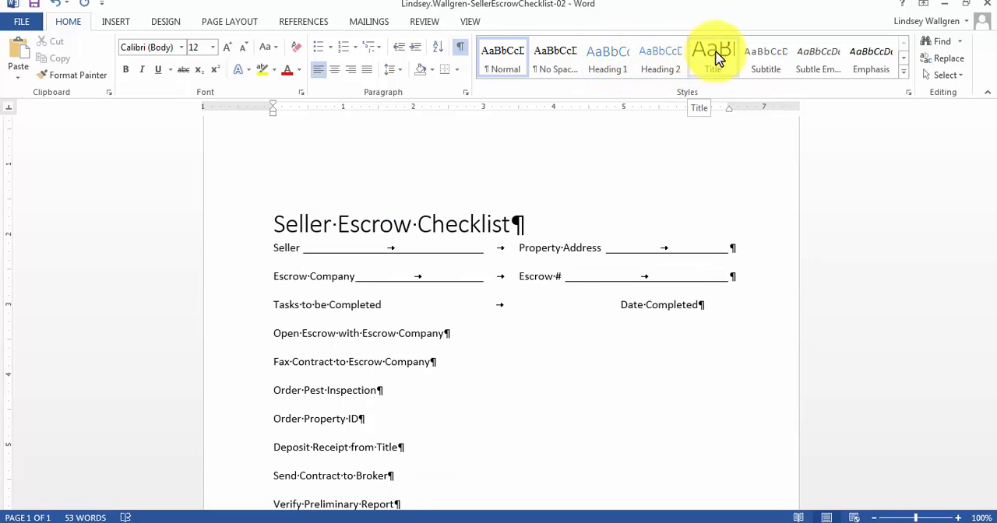
Format the "Seller Escrow Checklist" line as a centered heading in the Title style with 24 pt spacing after.
click(717, 59)
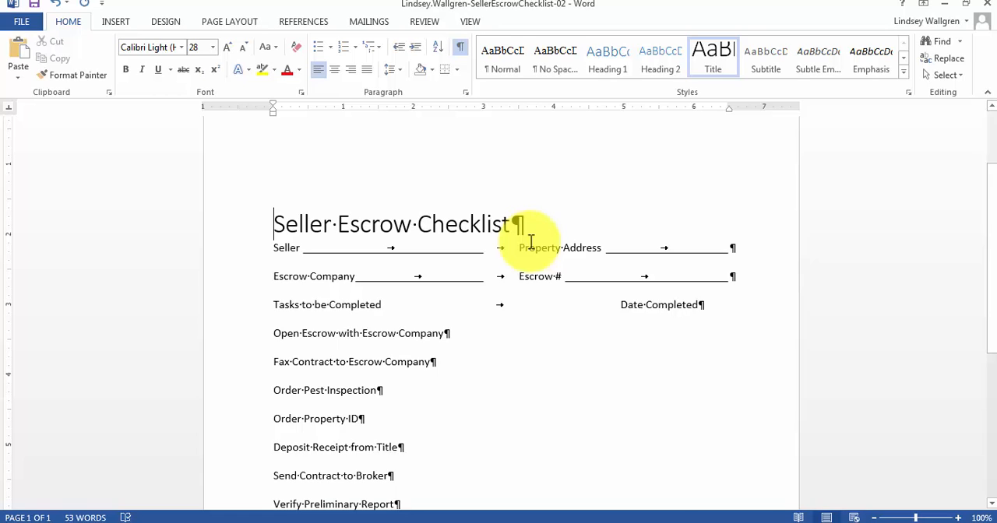
click(247, 24)
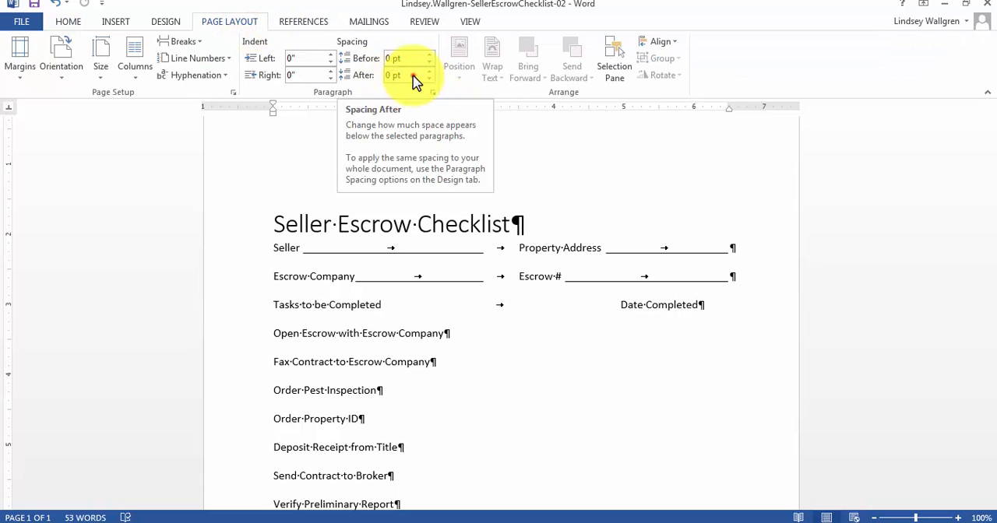
drag(414, 76, 367, 83)
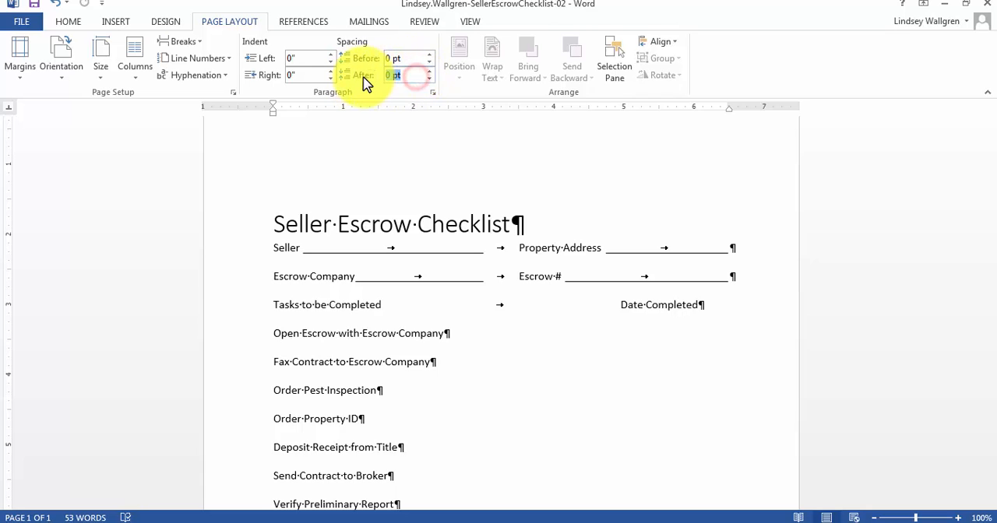
text(24)
key(Return)
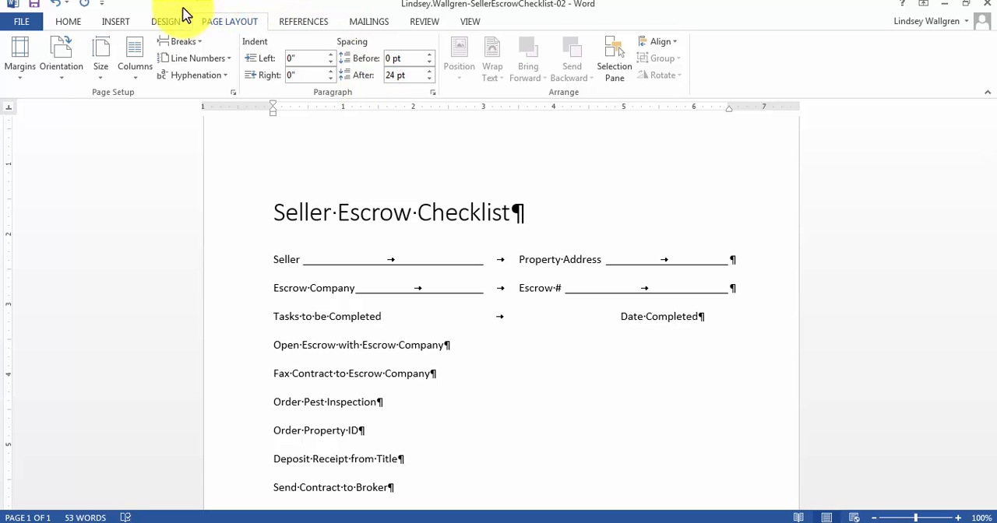
click(68, 24)
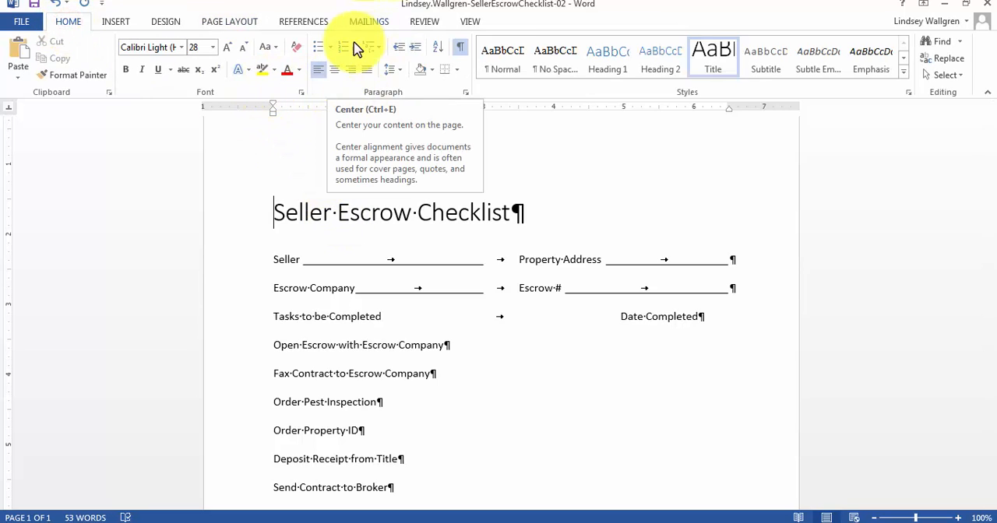
click(334, 69)
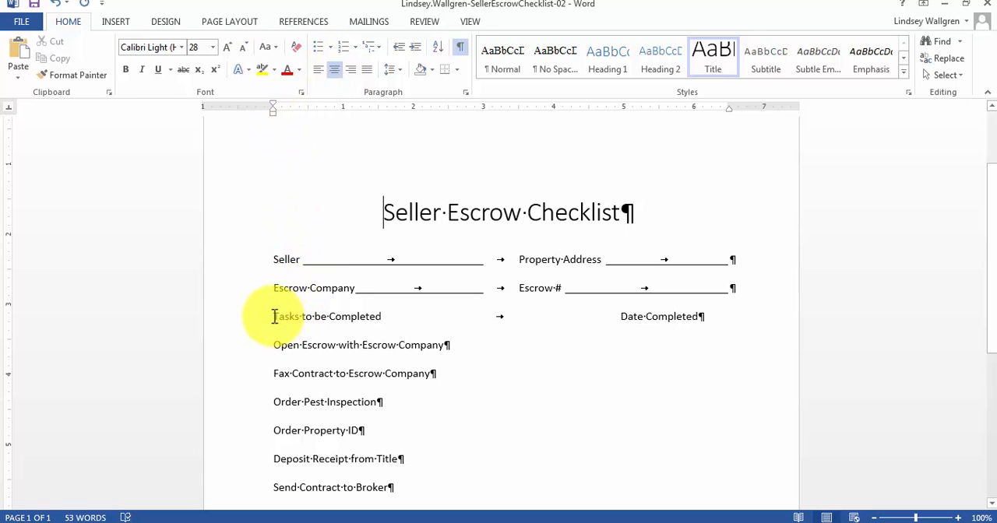
Apply the Book Title style to the text "Tasks to be Completed".
drag(274, 316, 370, 316)
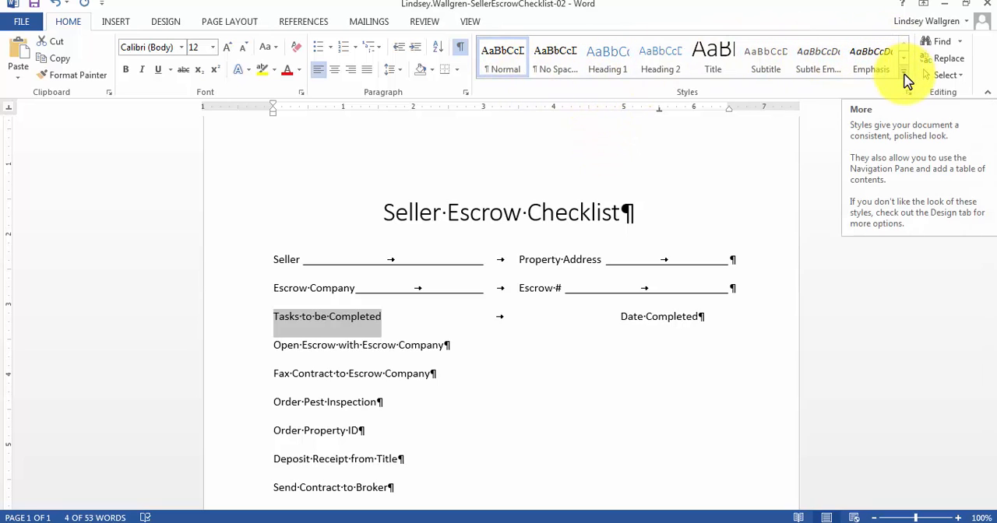
click(904, 76)
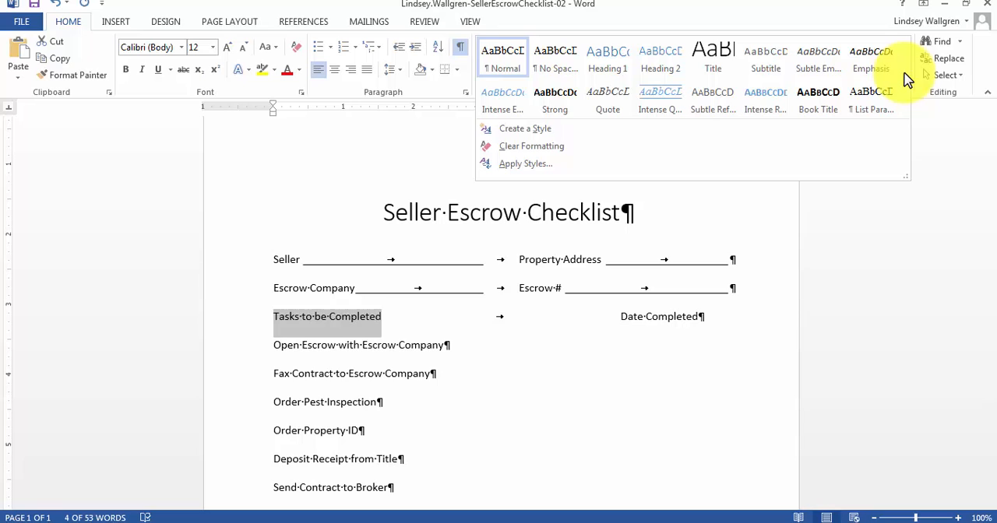
click(814, 112)
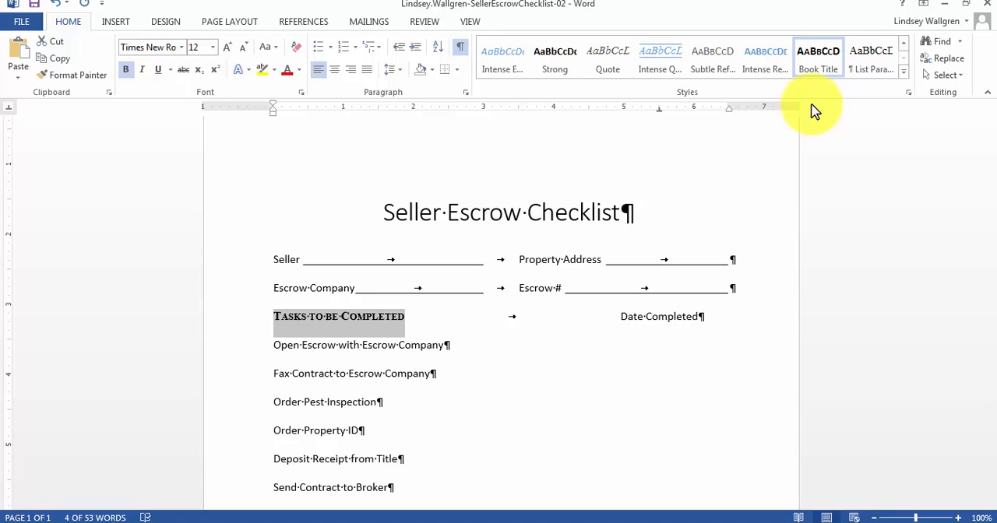
Set "Tasks to be Completed" to 14 pt and give it a double underline.
click(218, 49)
click(203, 138)
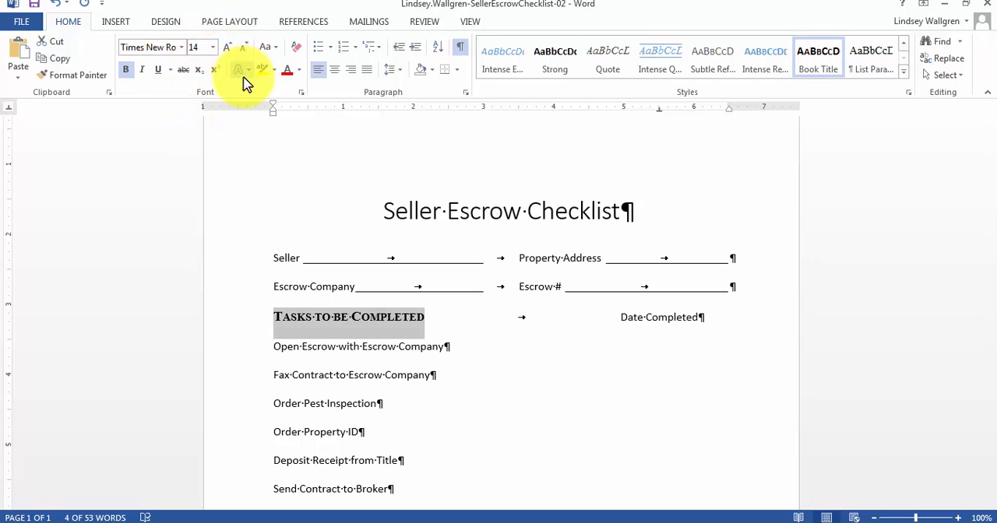
click(171, 70)
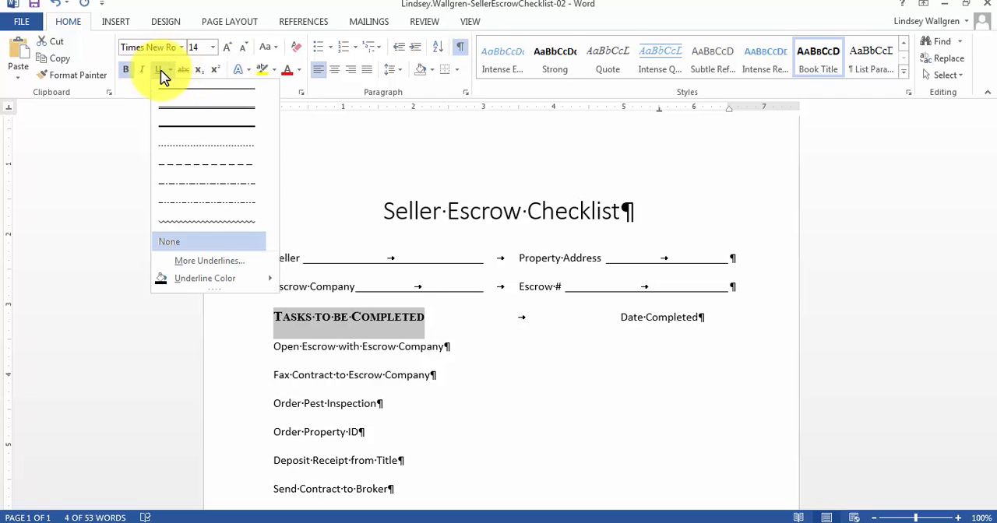
click(184, 109)
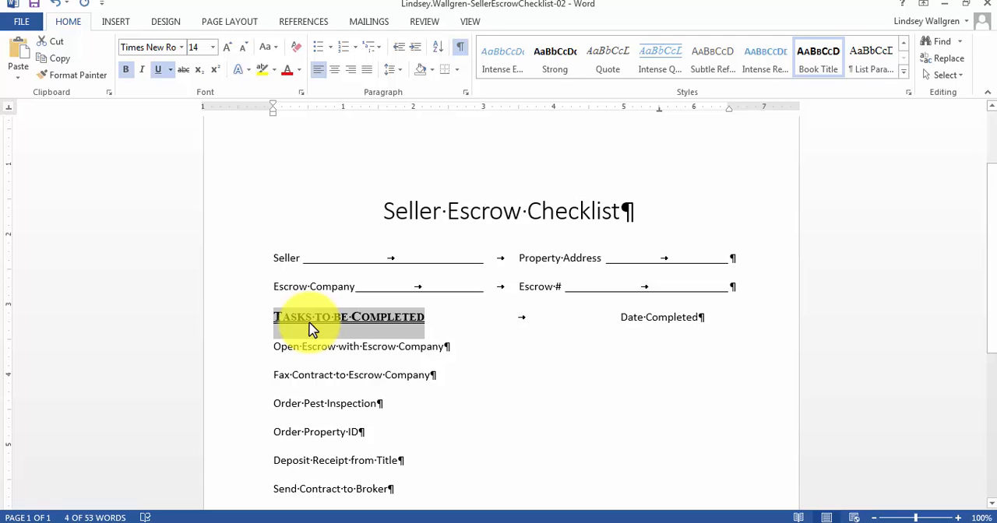
Update the Book Title style to match the formatting of the selected "Tasks to be Completed" text.
right_click(814, 62)
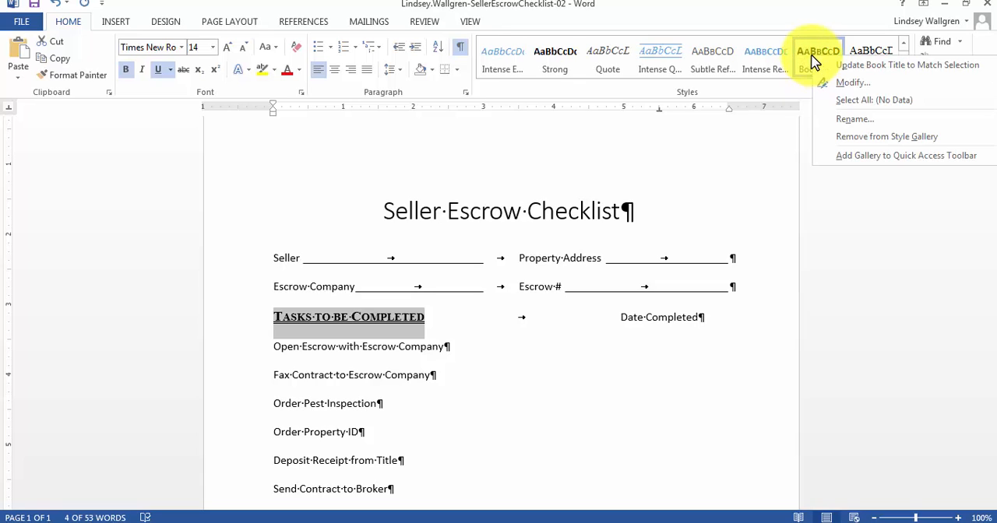
click(859, 67)
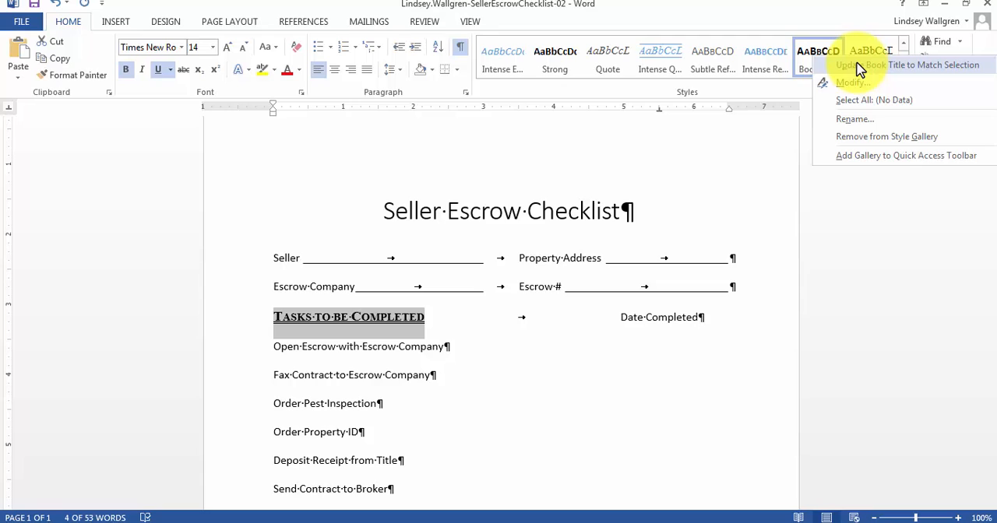
click(857, 69)
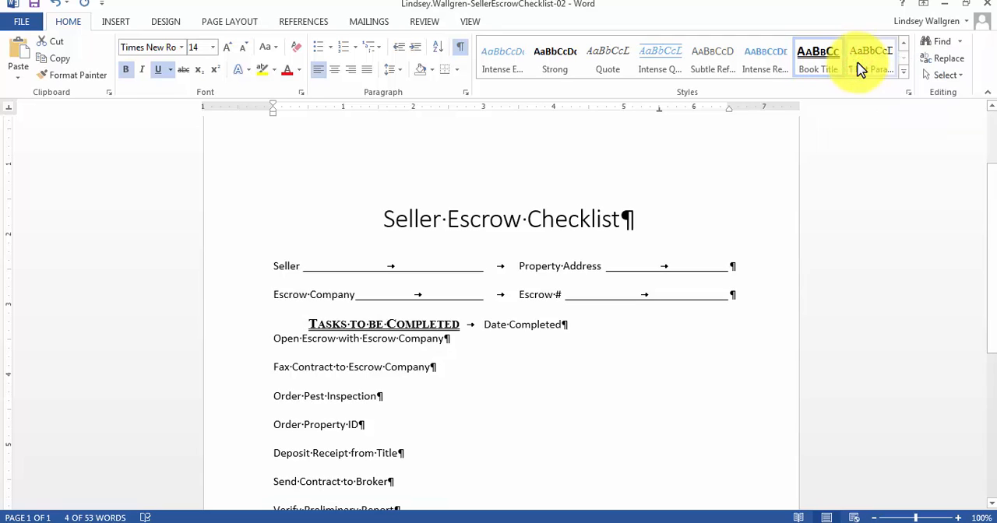
click(530, 455)
Apply the updated Book Title style to the text "Date Completed".
click(621, 314)
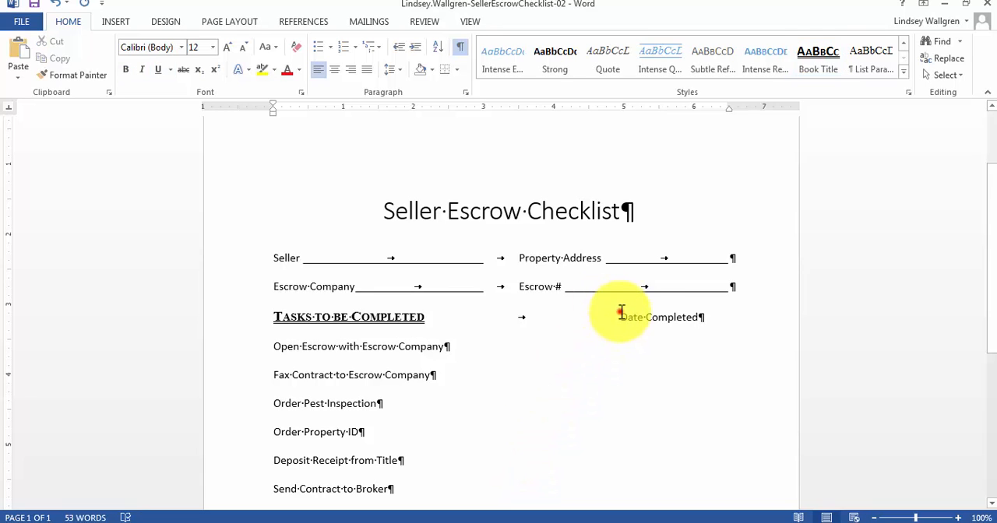
drag(621, 313, 716, 328)
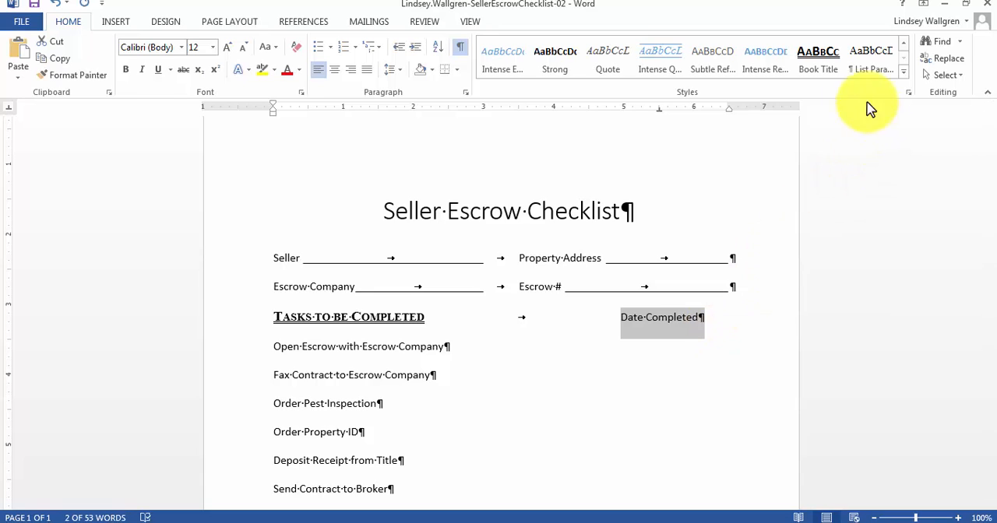
click(822, 69)
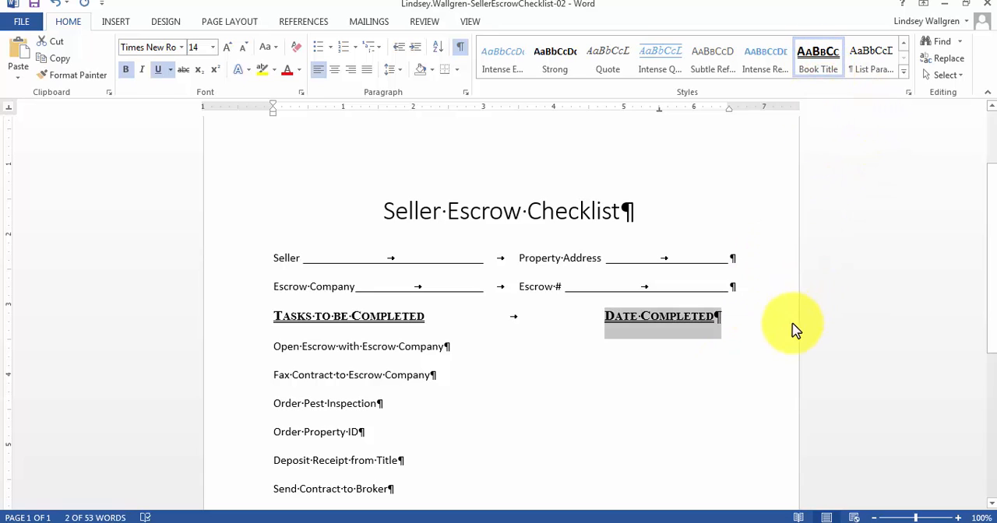
click(746, 377)
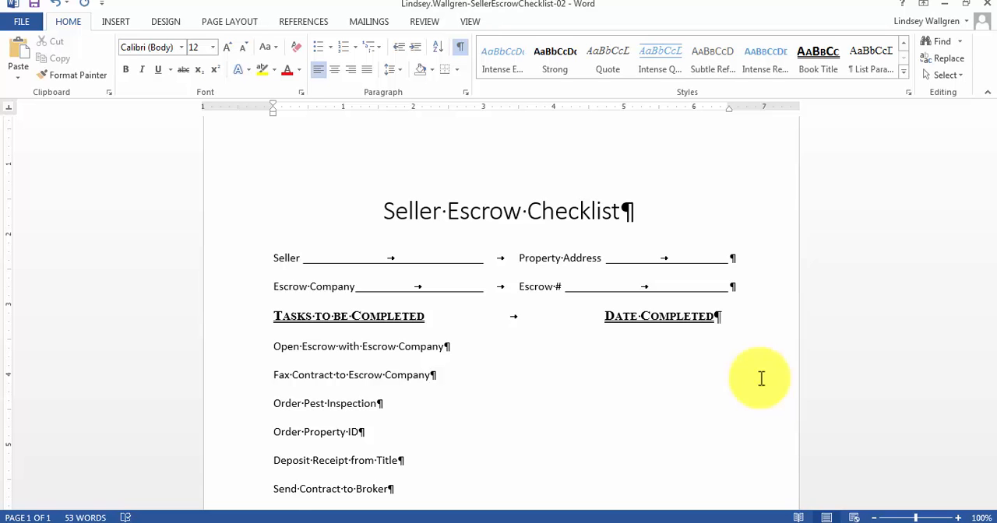
Start defining a new bullet for the task lines from "Open Escrow with Escrow Company" through "Disclosures Sent to Agent".
scroll(642, 384, down, 4)
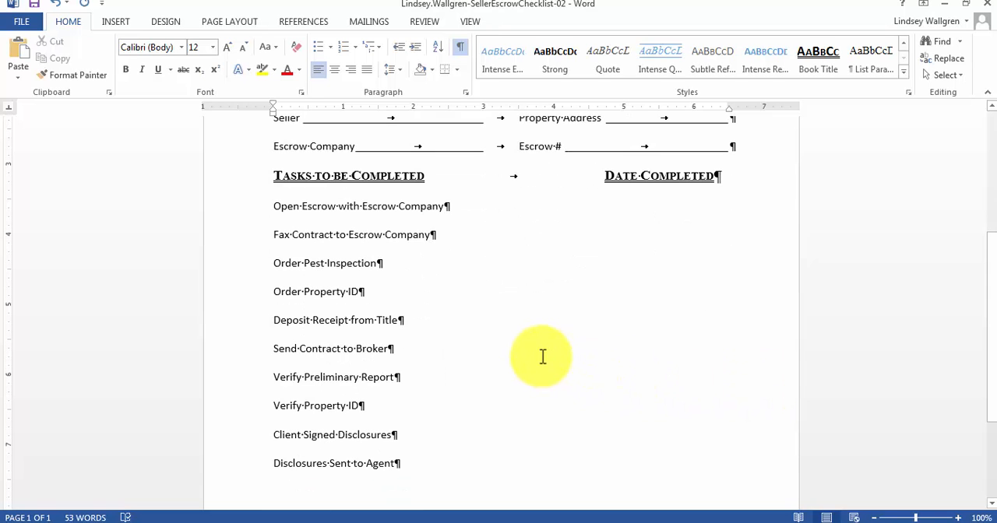
scroll(542, 357, down, 1)
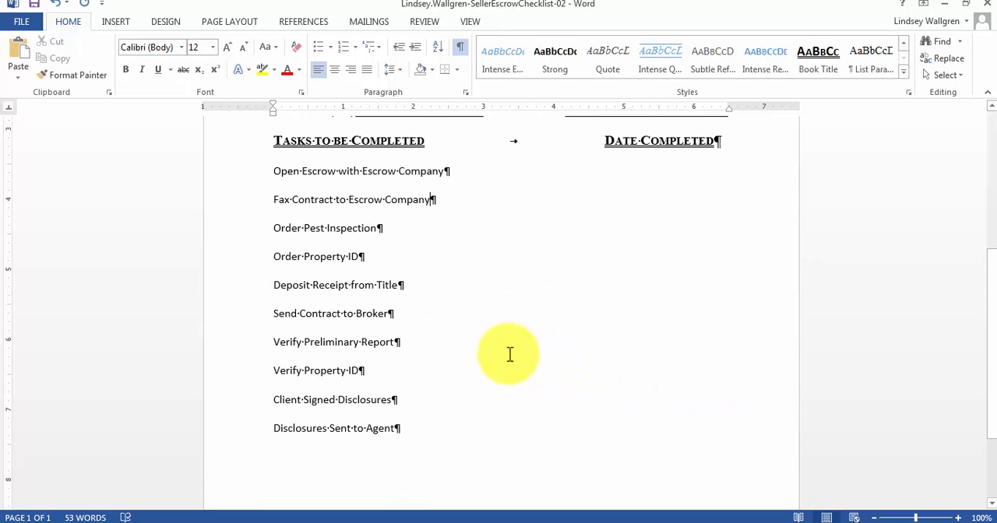
click(271, 169)
drag(333, 228, 414, 429)
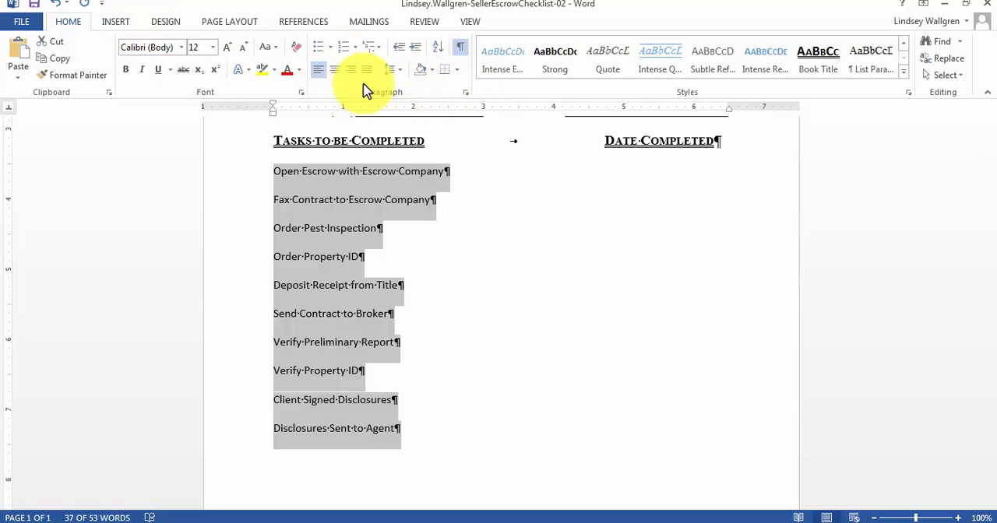
click(330, 49)
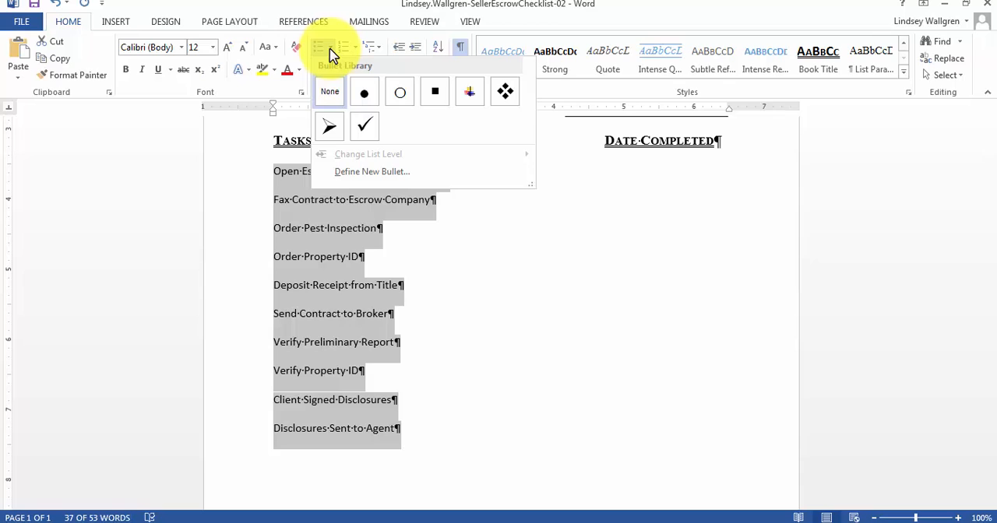
click(368, 173)
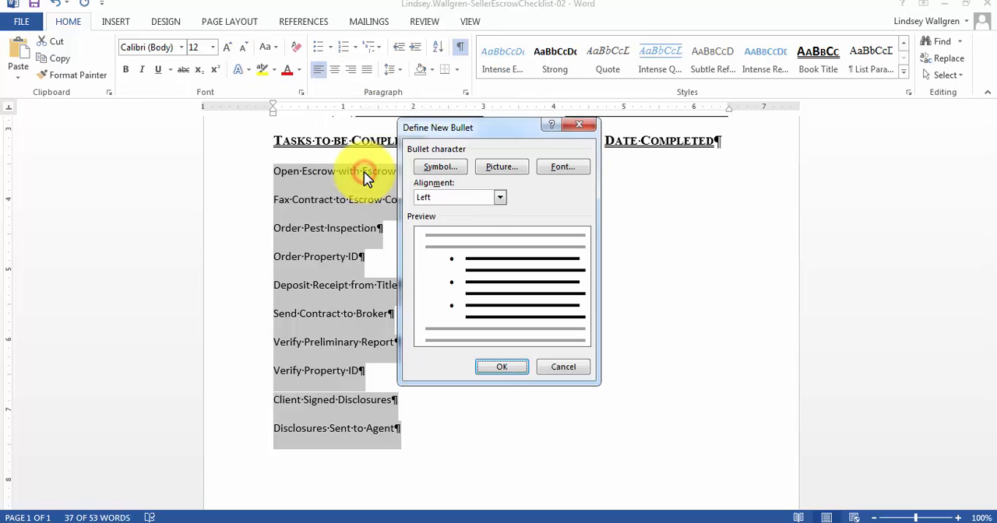
Choose the Wingdings symbol with character code 113, the shadowed open square, as the new bullet character.
click(441, 167)
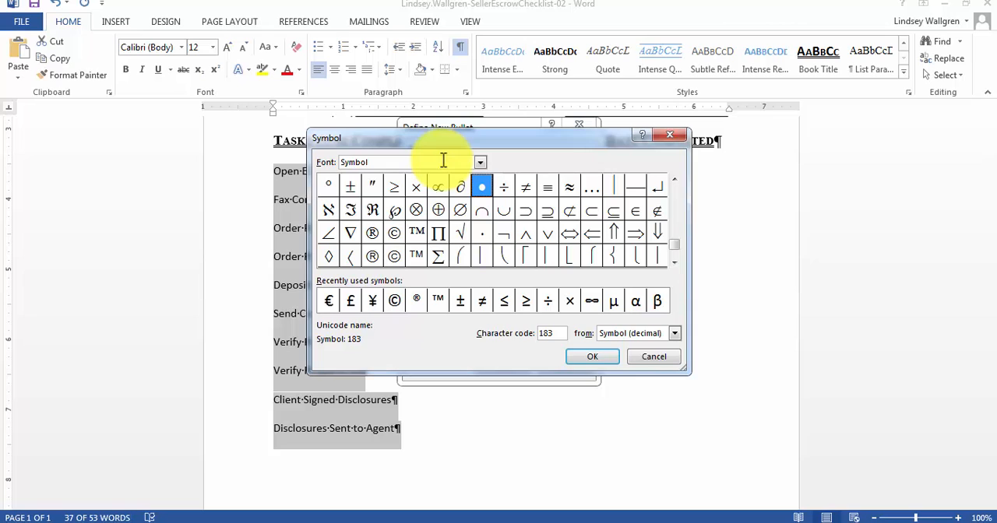
click(480, 162)
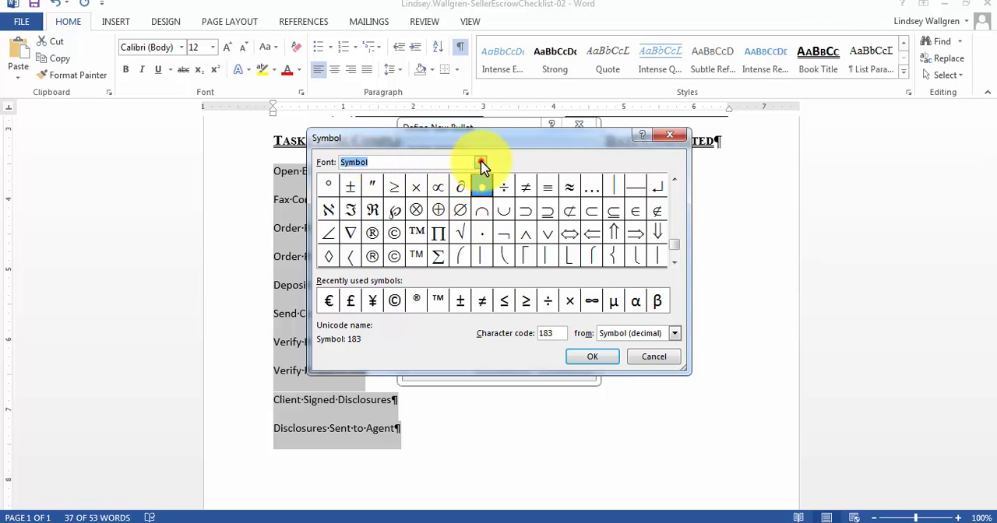
drag(480, 214, 480, 224)
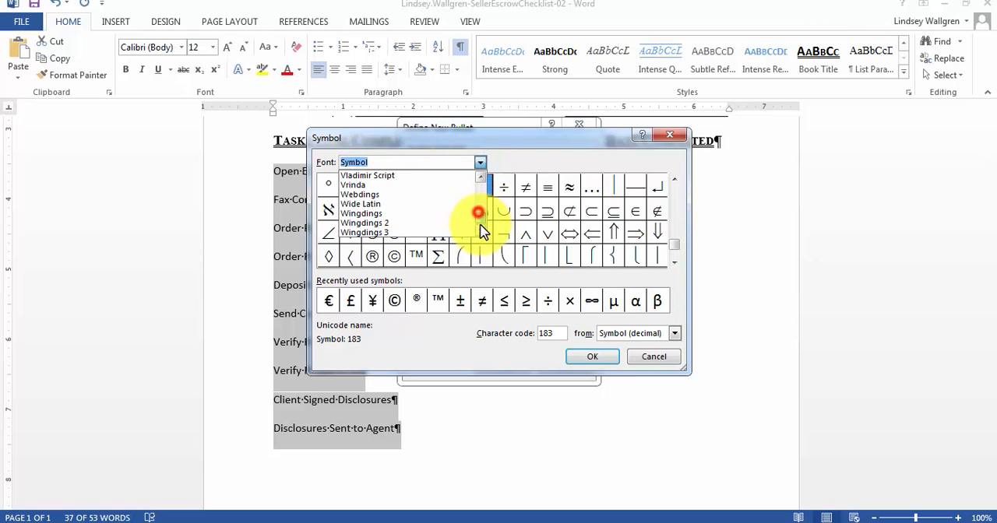
click(383, 214)
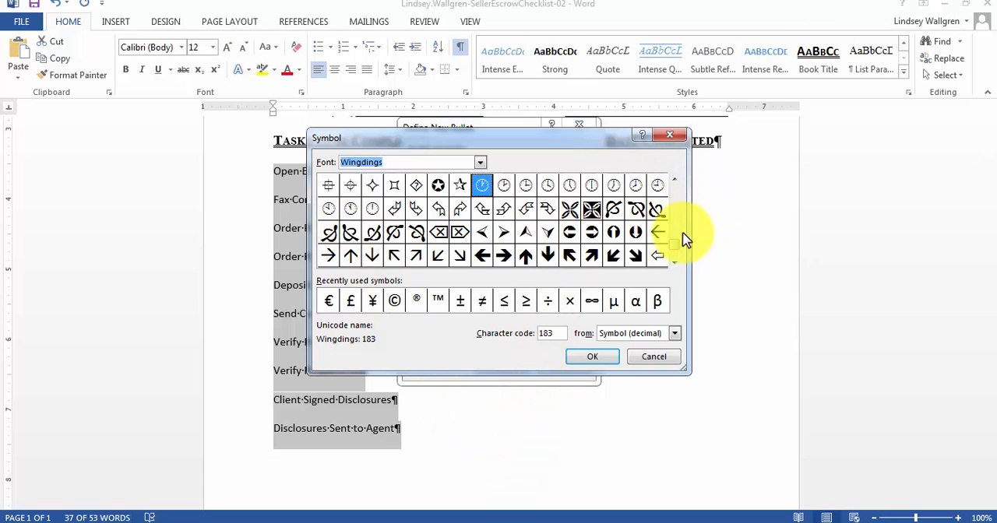
click(675, 252)
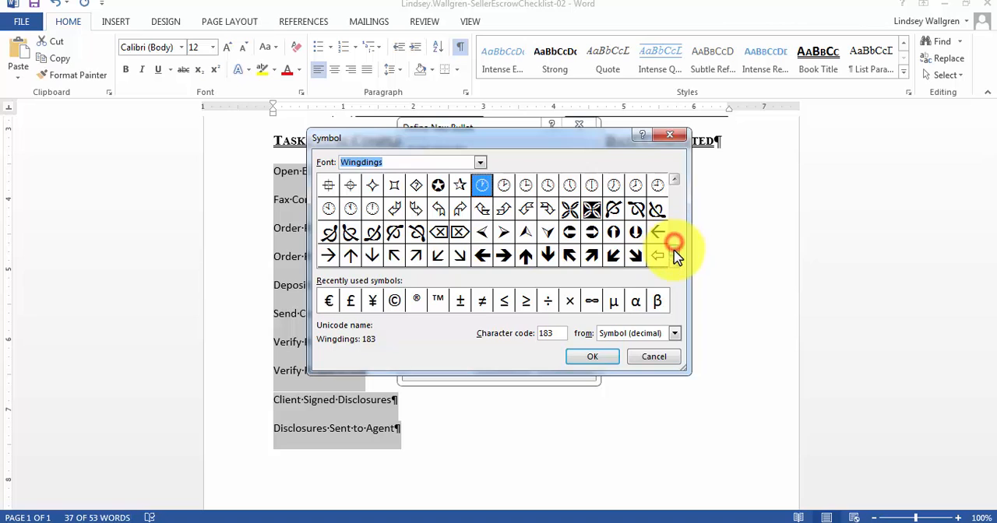
double_click(564, 332)
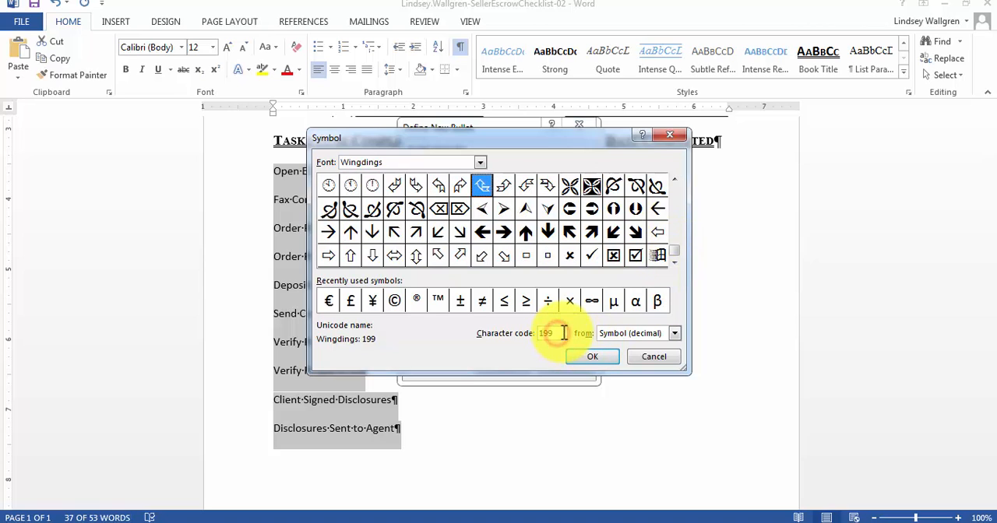
text(113)
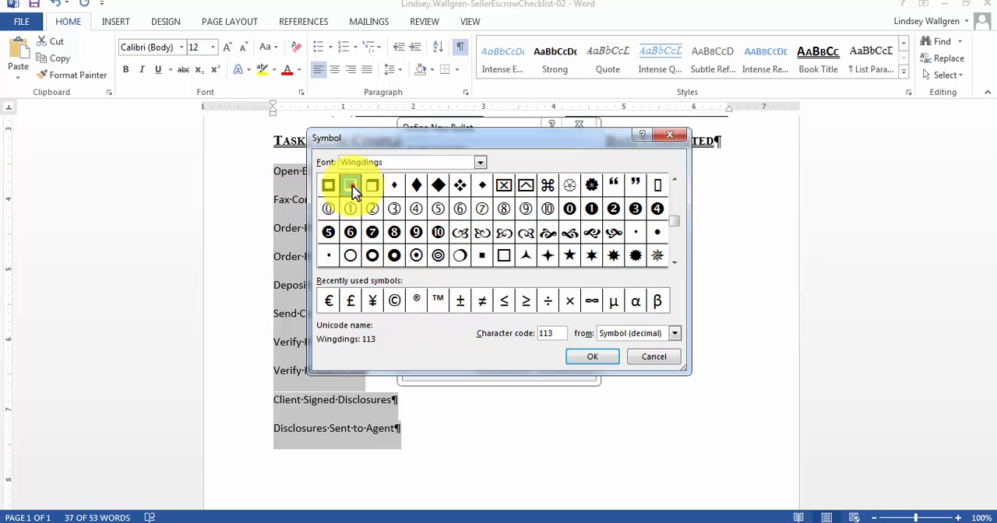
click(592, 356)
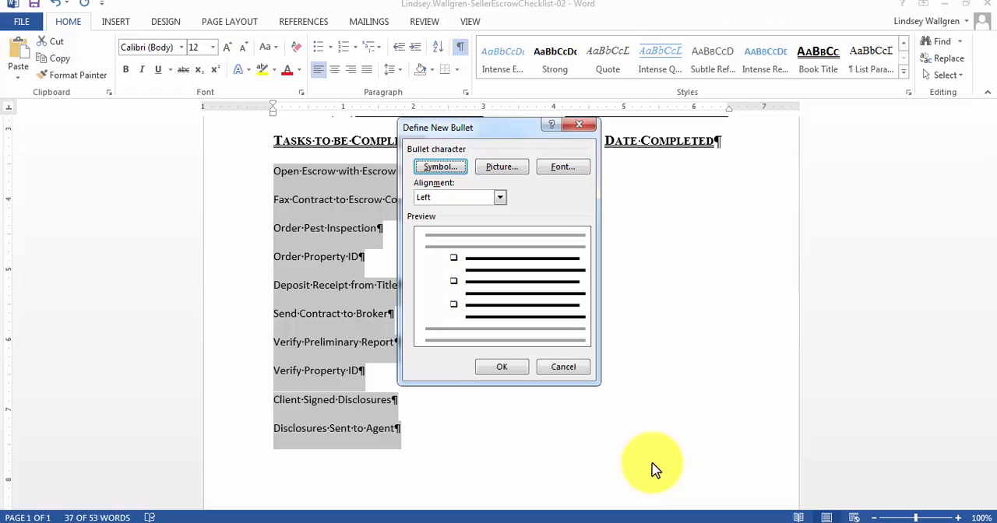
Set the custom bullet's font size to 14 and apply the bullet to the selected task lines.
click(515, 171)
click(563, 170)
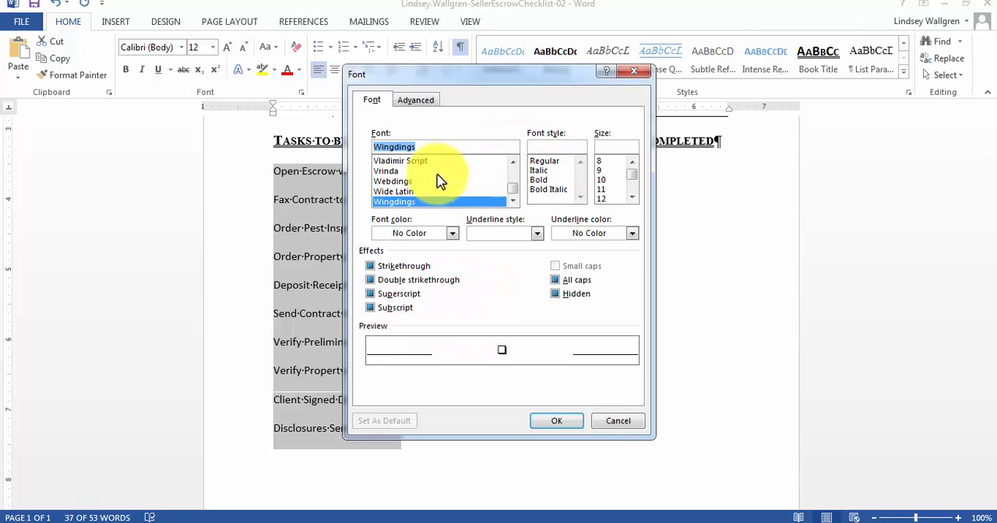
click(632, 197)
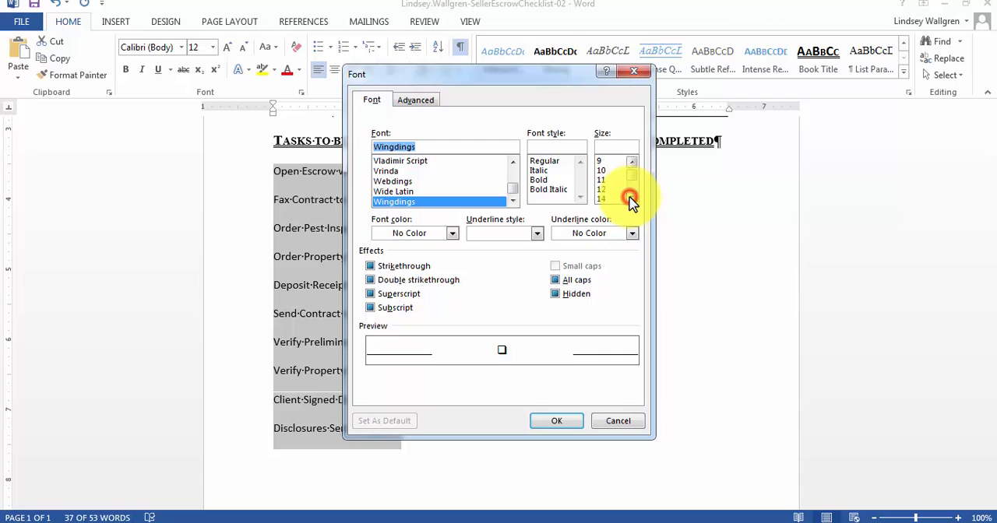
click(610, 199)
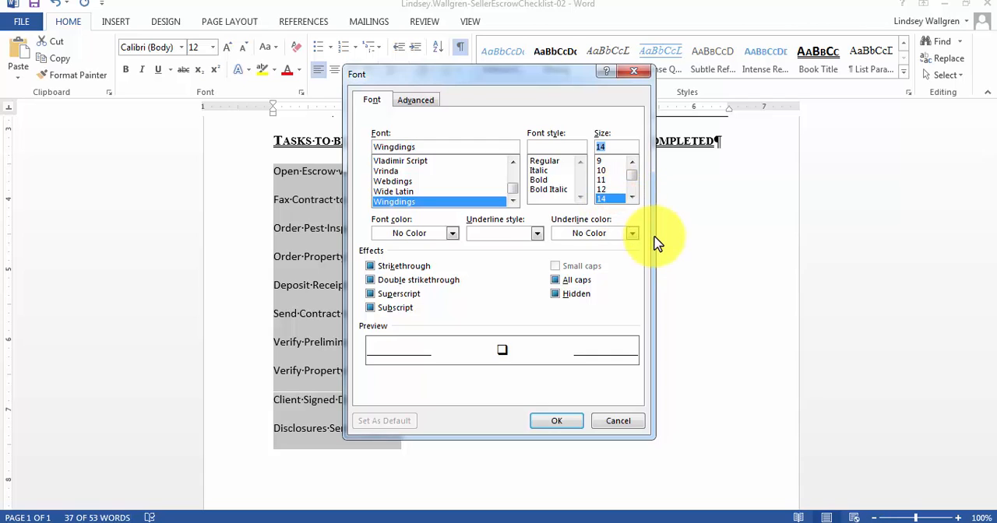
click(553, 421)
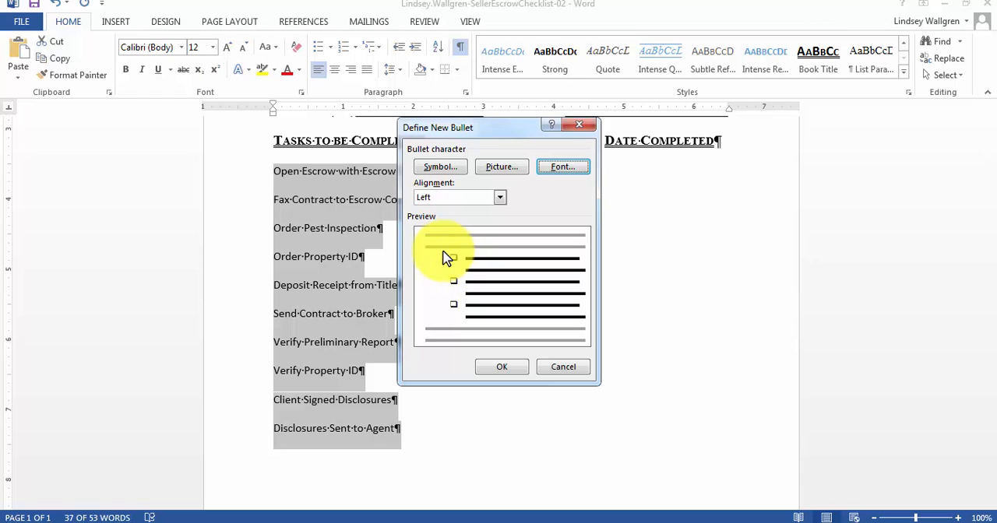
click(499, 367)
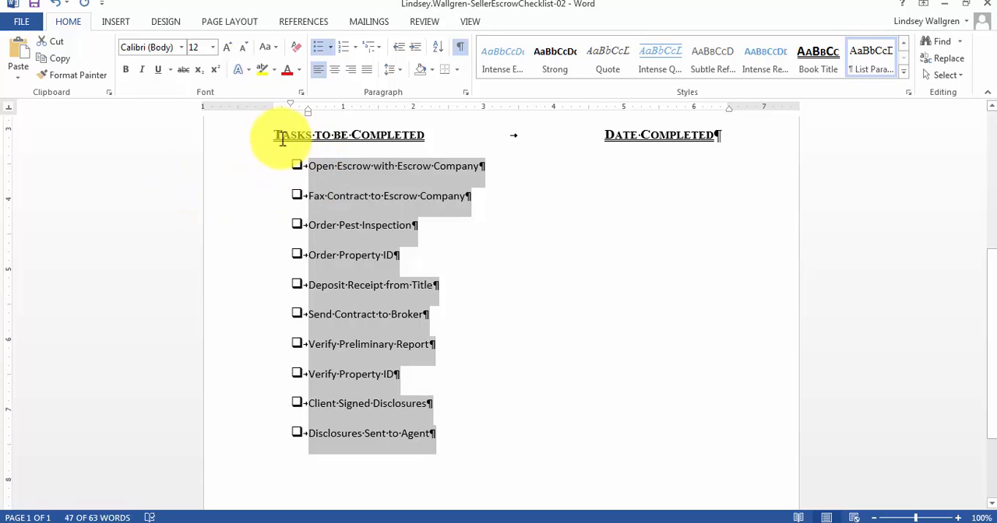
Decrease the bulleted task list's indent by one level and set its hanging indent to 0.3".
click(397, 53)
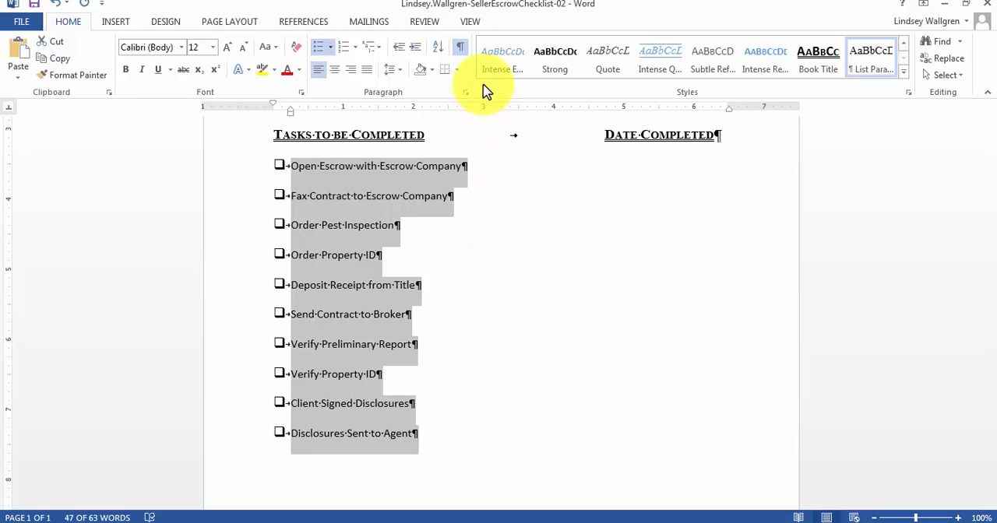
click(464, 93)
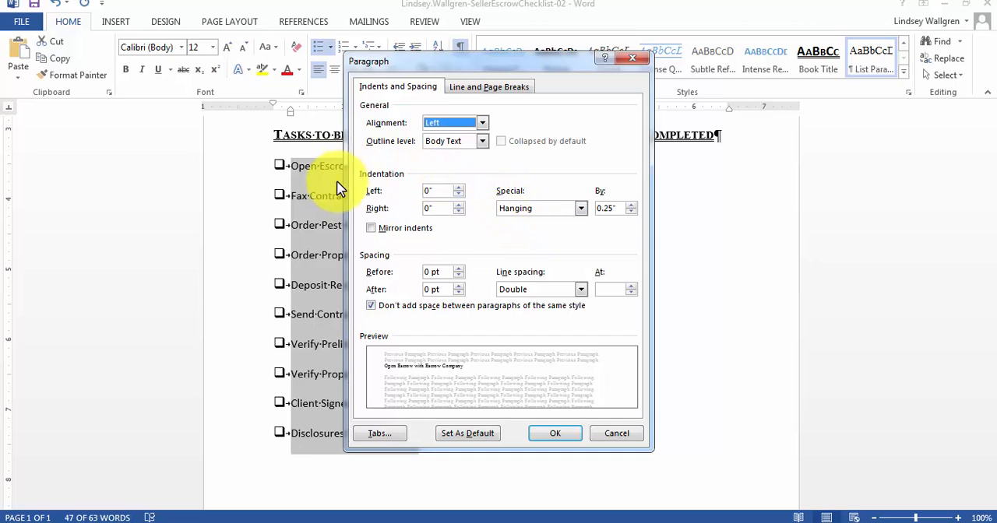
click(537, 213)
click(537, 210)
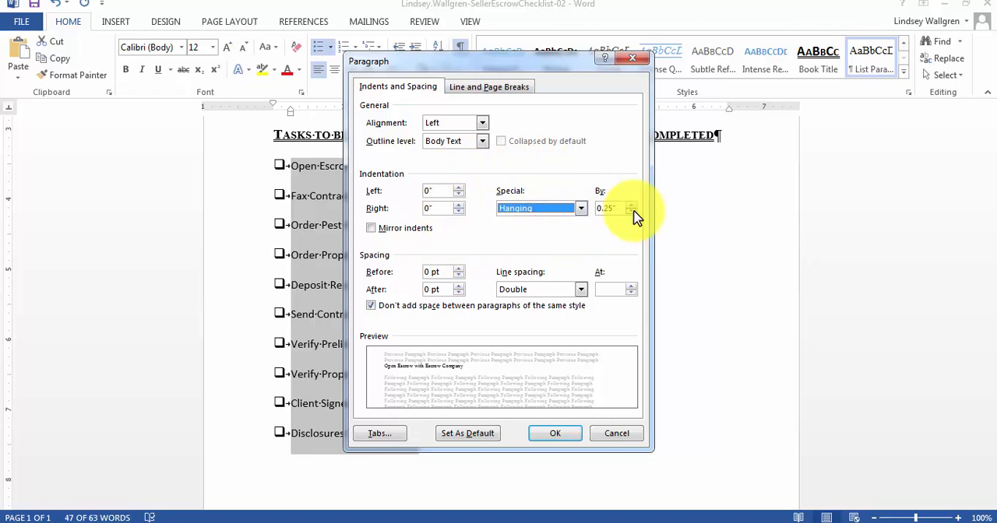
double_click(620, 209)
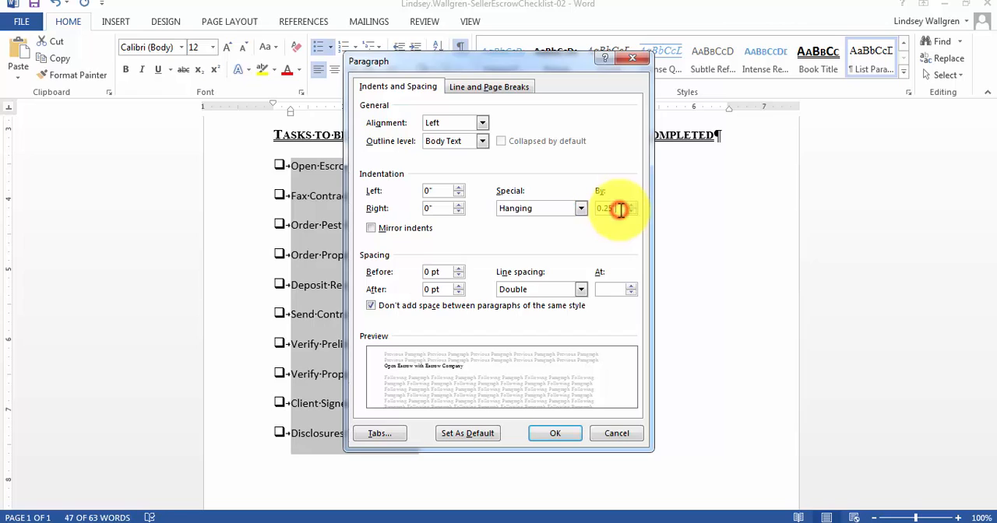
text(.3)
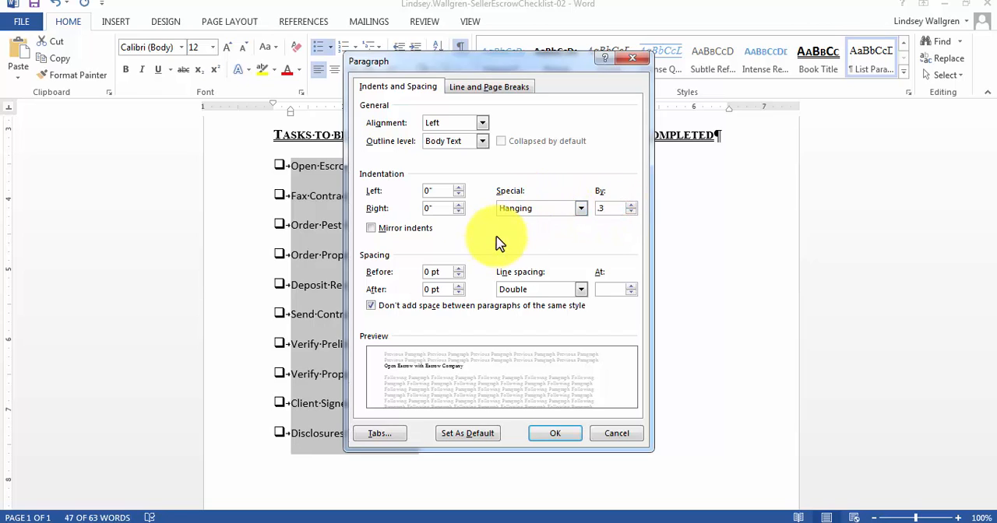
click(507, 227)
key(Return)
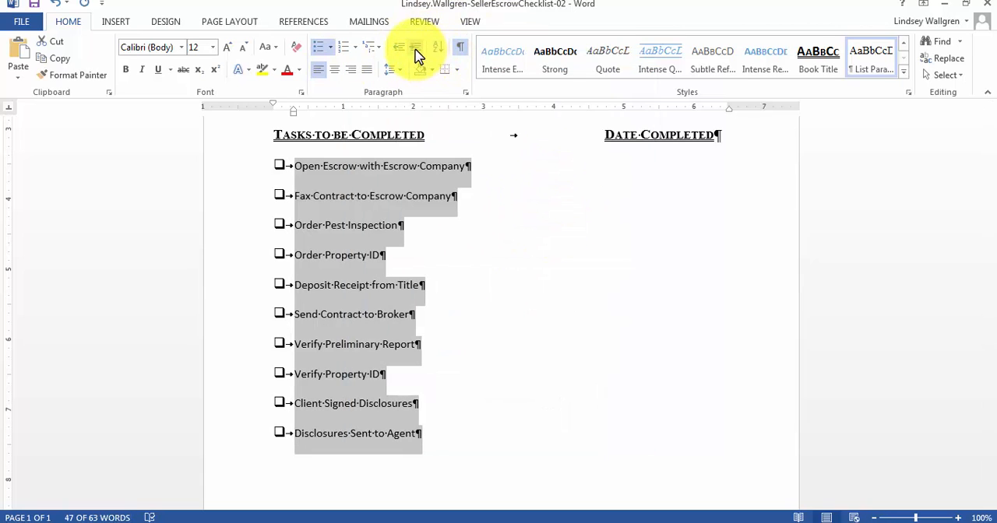
Add a left-aligned tab stop at 4.5" with no leader to the bulleted task lines.
click(465, 92)
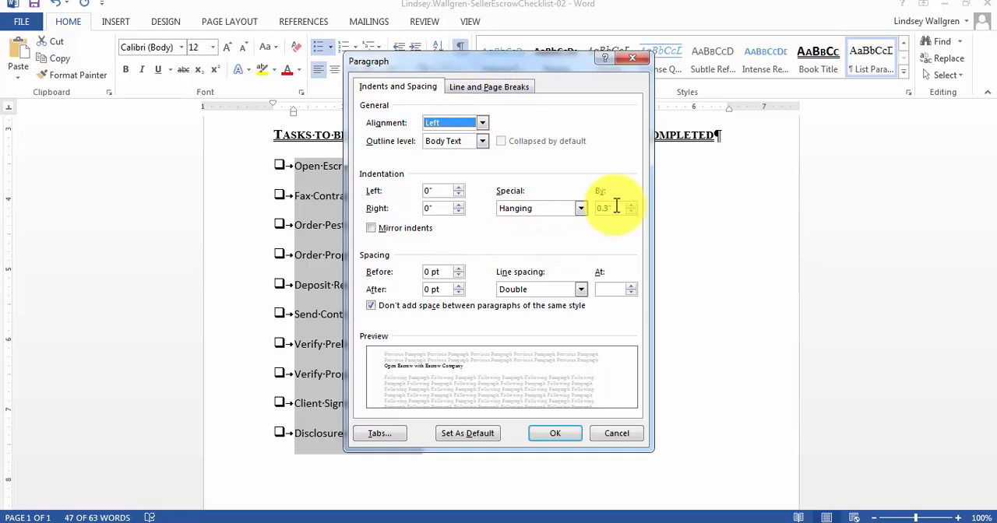
click(380, 433)
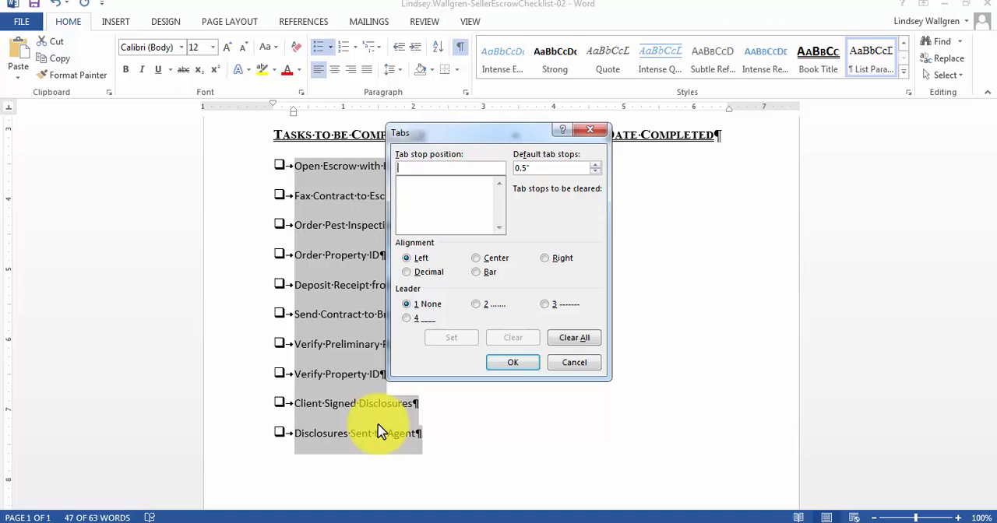
click(457, 167)
text(4.5)
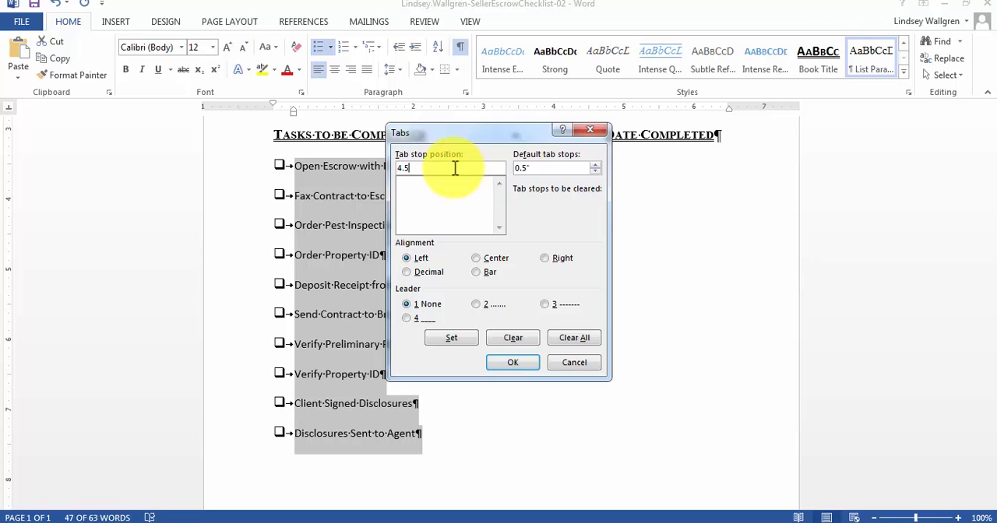
click(408, 260)
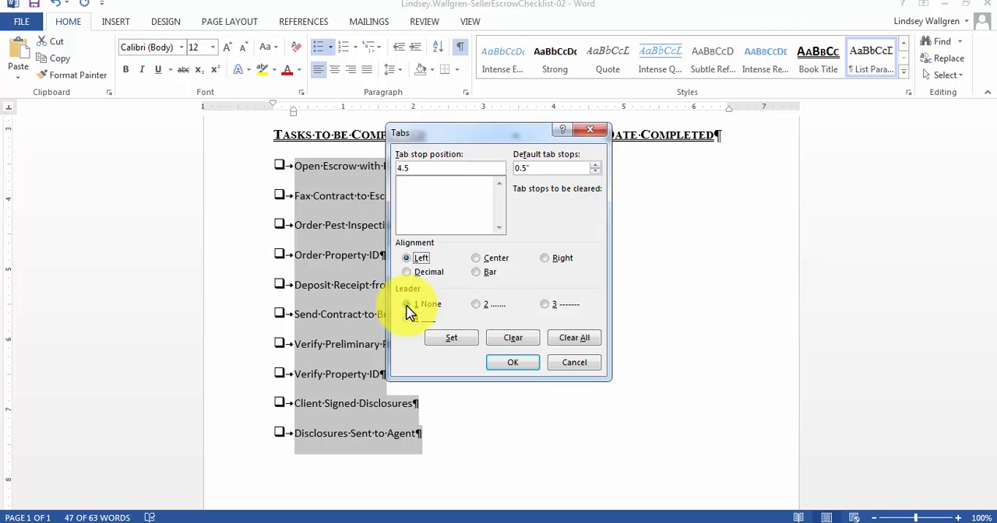
click(447, 340)
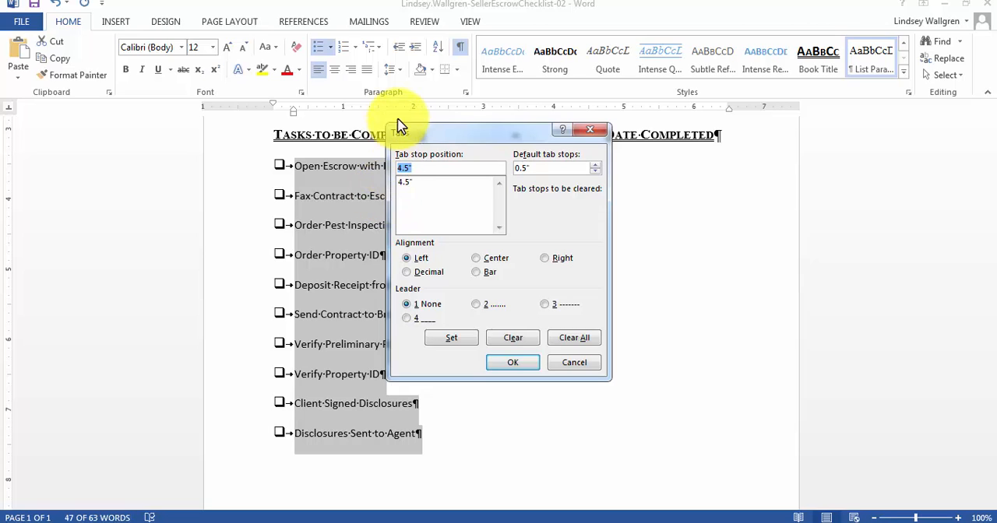
Add a right-aligned tab stop at 6.5" with the solid underline leader (4) and apply the tab settings to the task lines.
text(6.5)
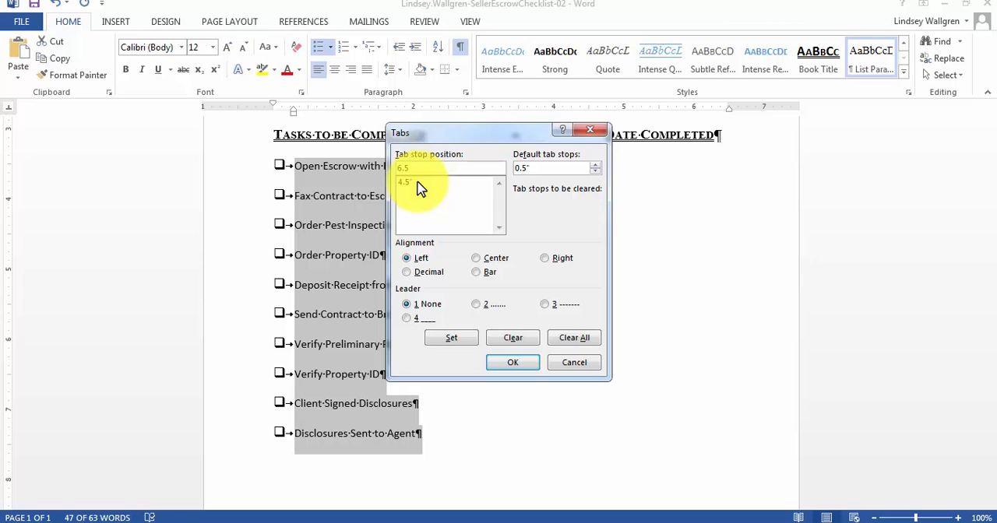
click(544, 259)
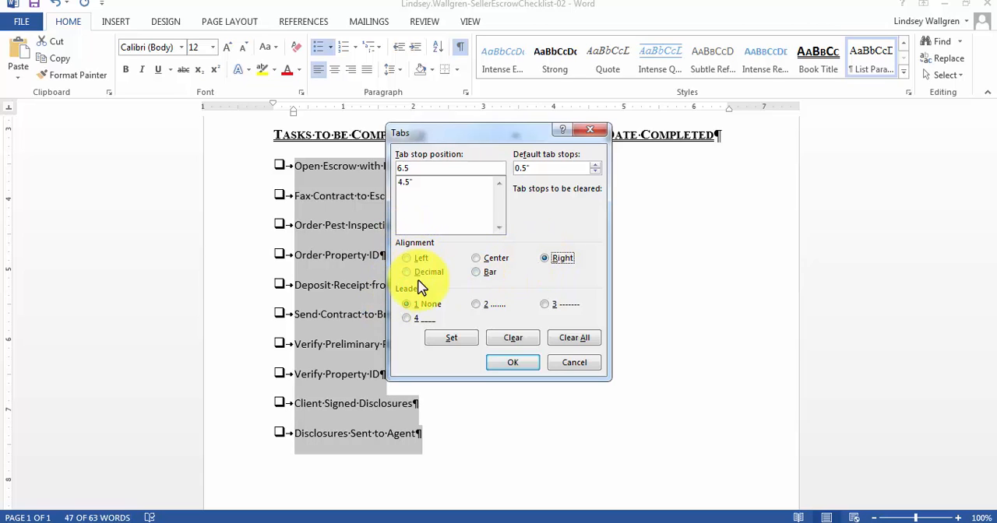
click(418, 322)
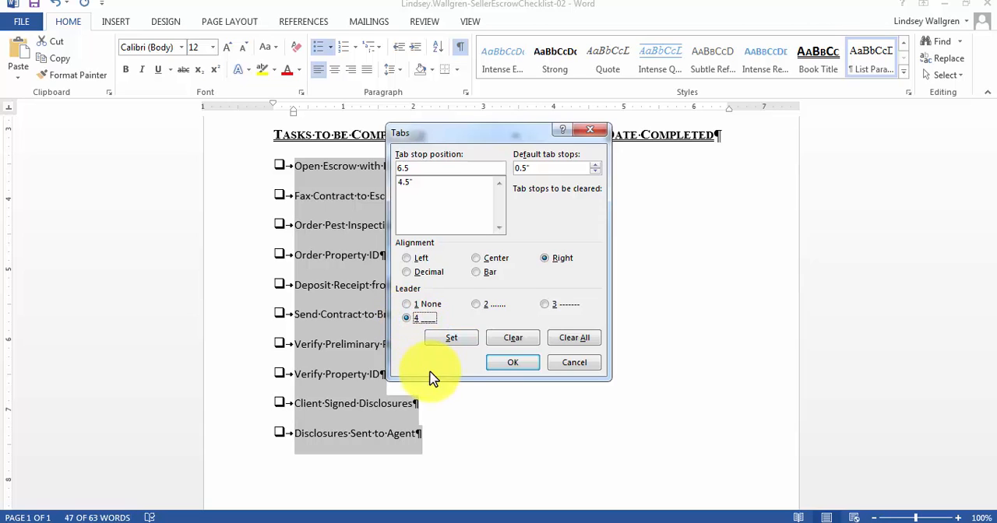
click(454, 340)
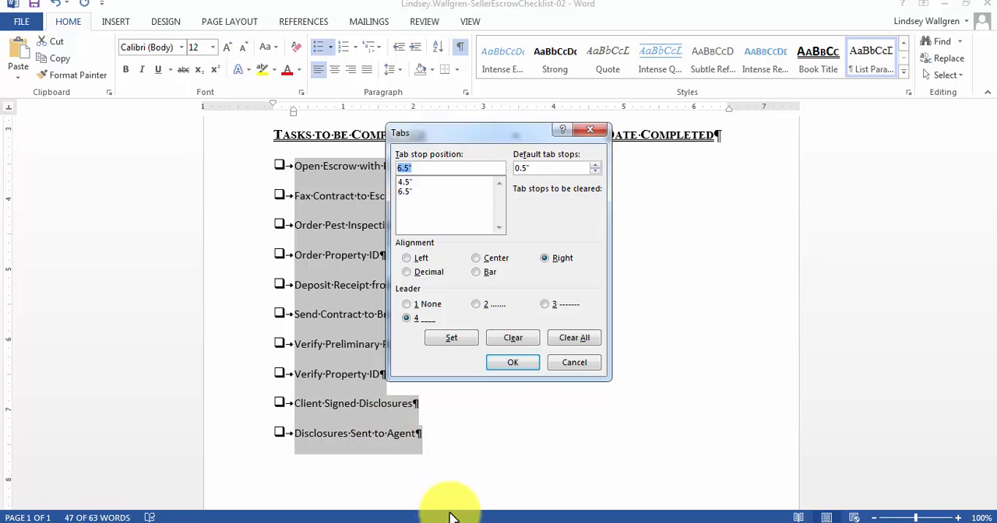
click(512, 364)
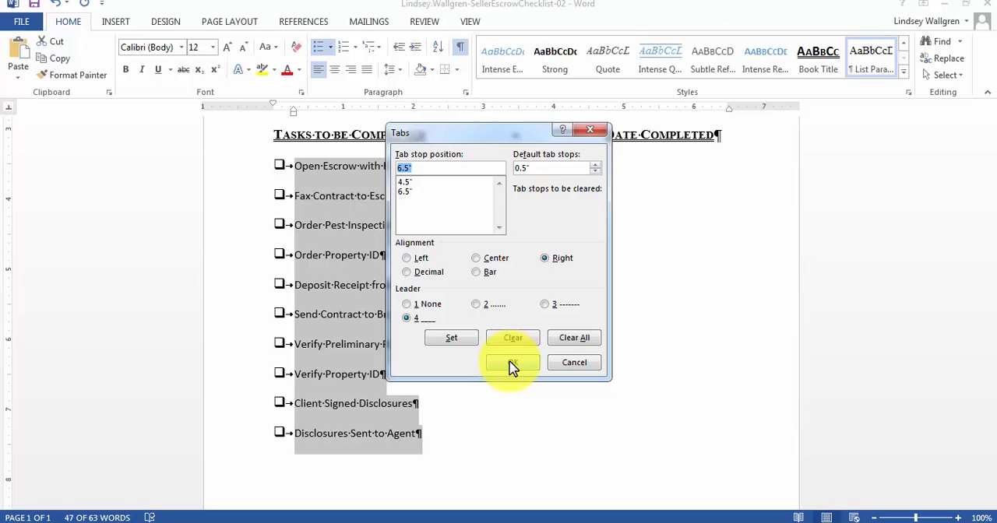
click(513, 366)
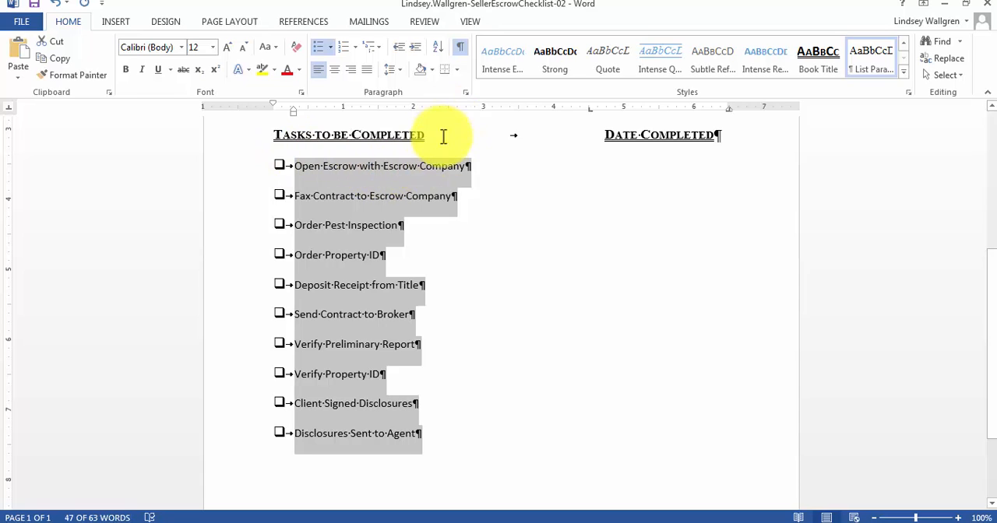
Insert two tabs after "Open Escrow with Escrow Company", "Fax Contract to Escrow Company" and "Order Pest Inspection" to create their date lines.
click(465, 168)
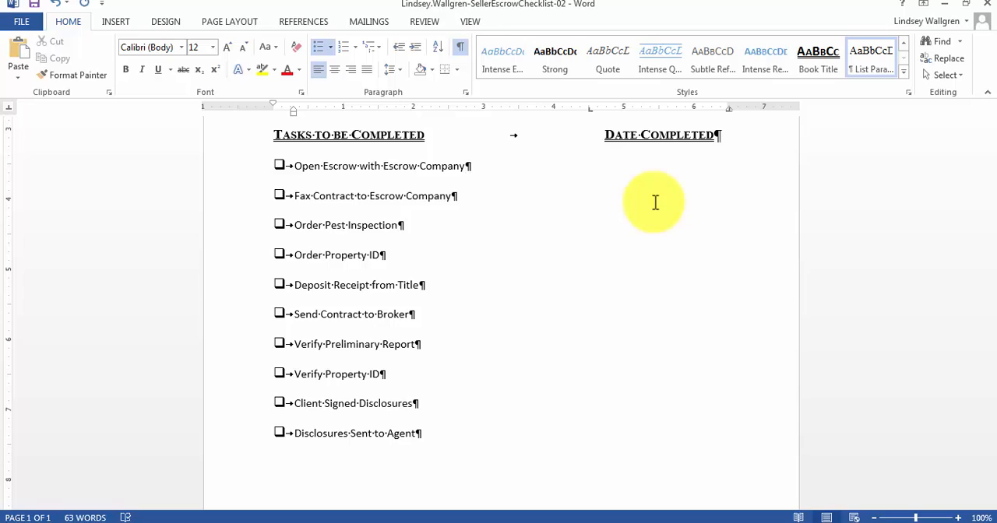
key(Tab)
key(Tab)
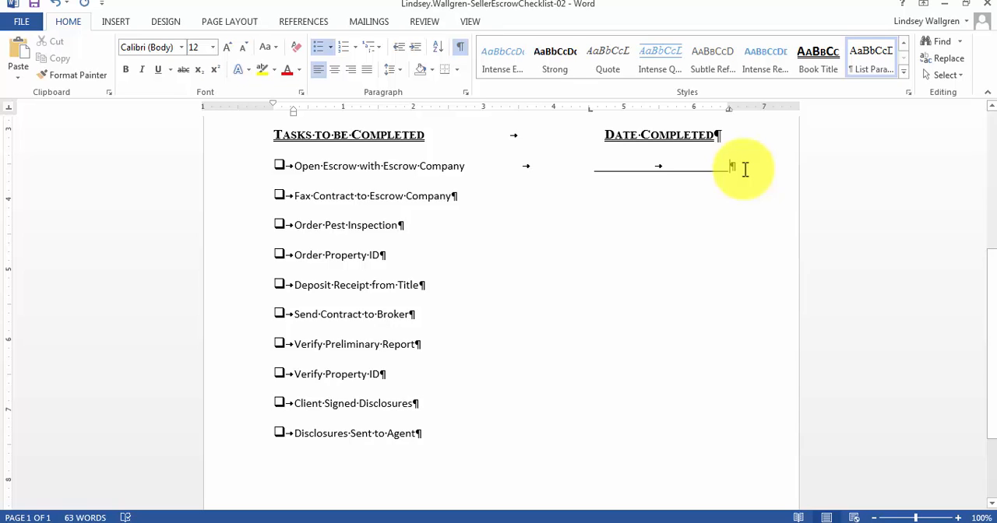
click(452, 195)
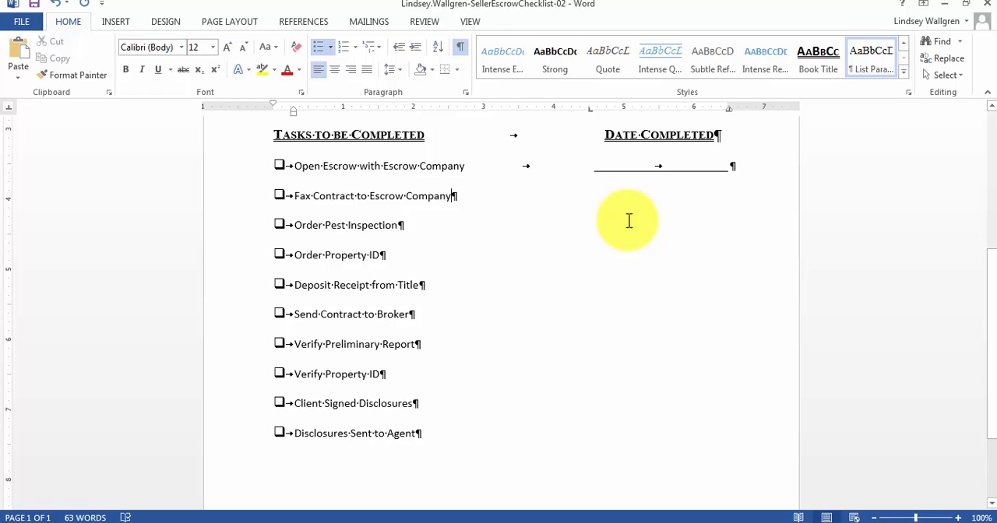
key(Tab)
key(ctrl+u)
key(Tab)
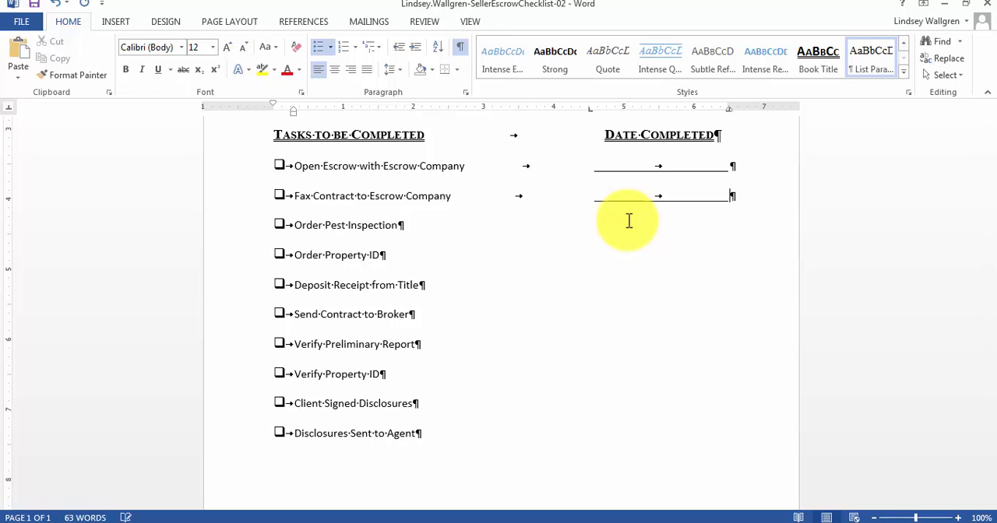
click(397, 225)
key(Tab)
key(ctrl+u)
Insert two tabs after "Order Property ID", "Deposit Receipt from Title" and "Send Contract to Broker" to create their date lines.
key(Tab)
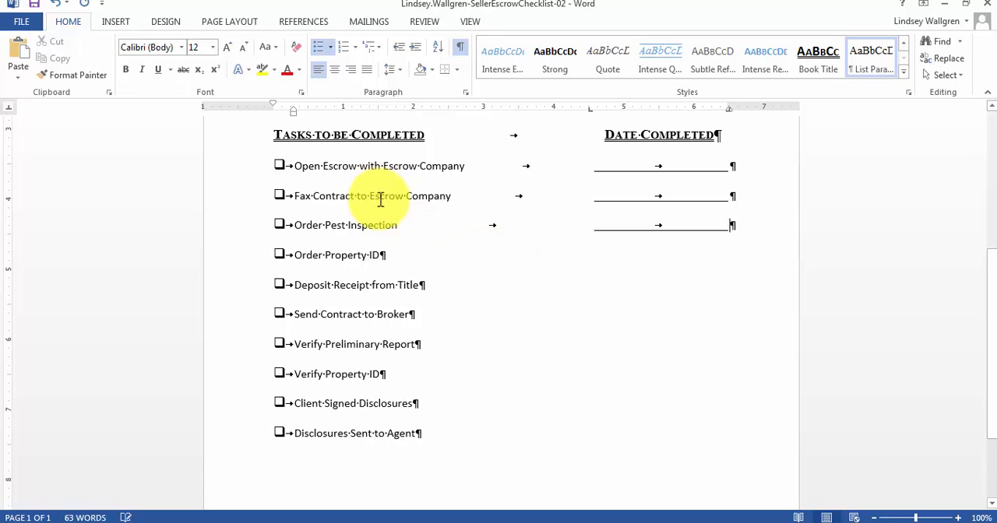
click(379, 254)
key(Tab)
key(ctrl+u)
key(Tab)
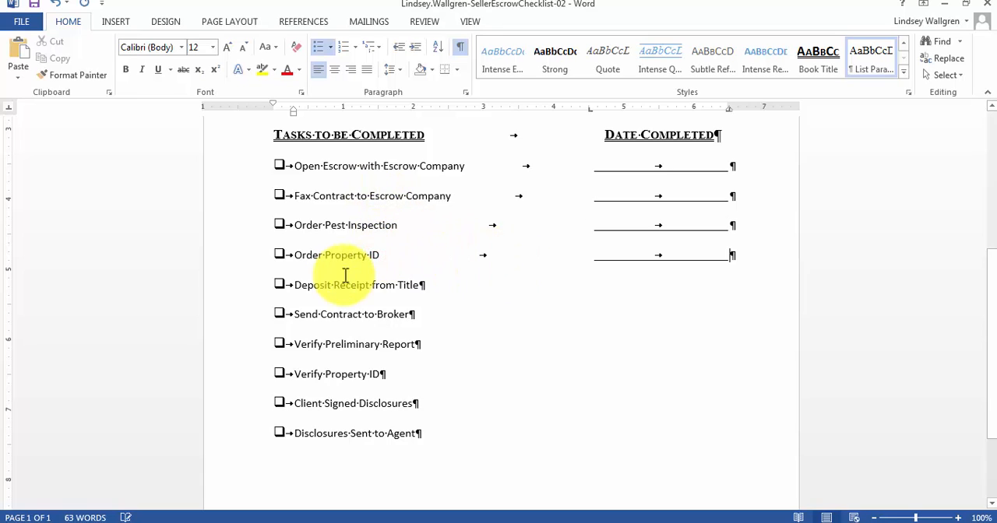
click(419, 286)
key(Tab)
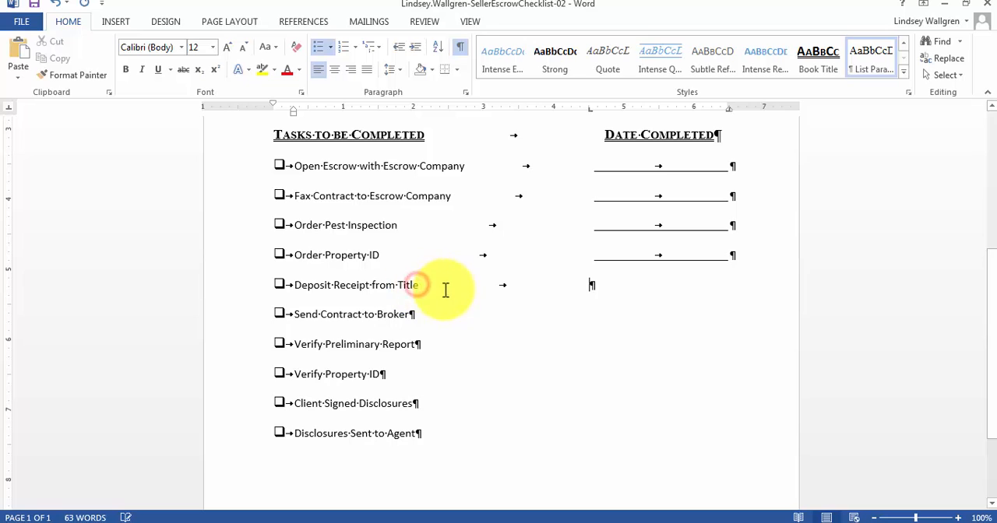
key(ctrl+u)
key(Tab)
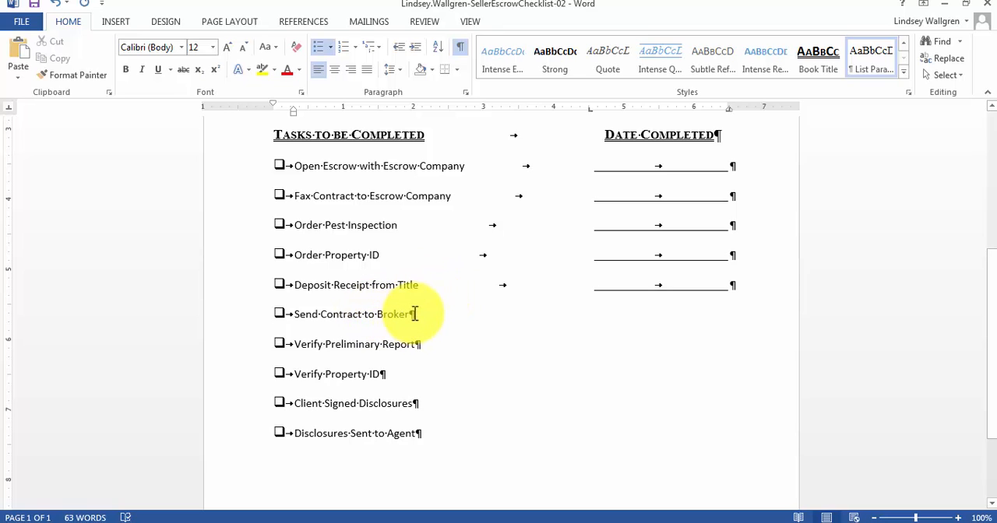
click(413, 313)
key(Tab)
key(ctrl+u)
key(Tab)
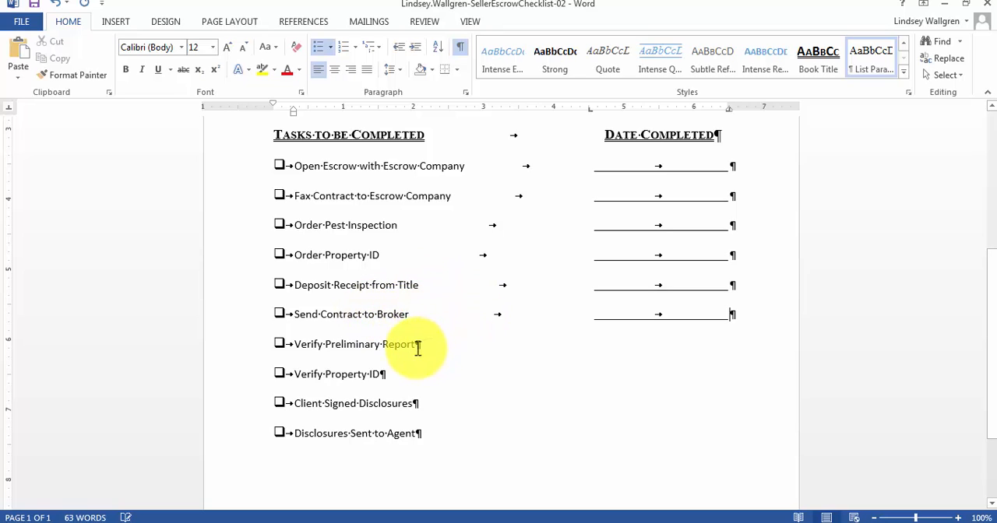
Insert two tabs after "Verify Preliminary Report" and "Verify Property ID" to create their date lines.
click(417, 345)
key(Tab)
key(ctrl+u)
key(Tab)
click(382, 374)
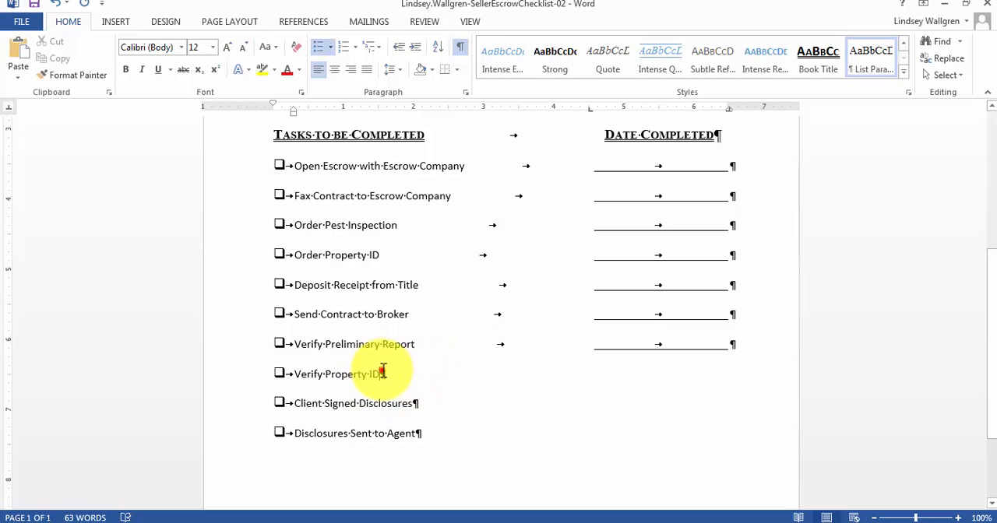
key(Tab)
key(ctrl+u)
Insert two tabs after "Client Signed Disclosures" and "Disclosures Sent to Agent" to create their date lines.
key(Tab)
click(414, 402)
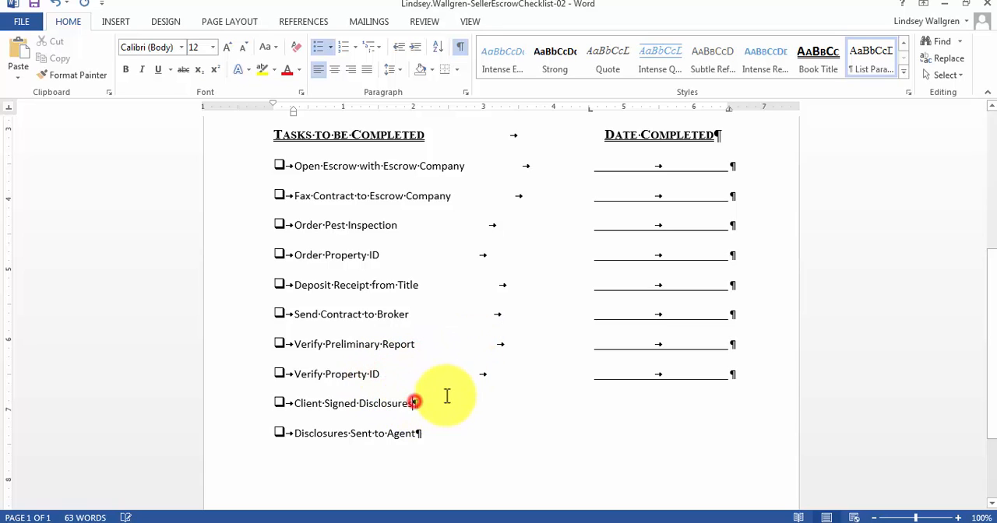
key(Tab)
key(ctrl+u)
key(Tab)
click(419, 434)
key(Tab)
key(ctrl+u)
key(Tab)
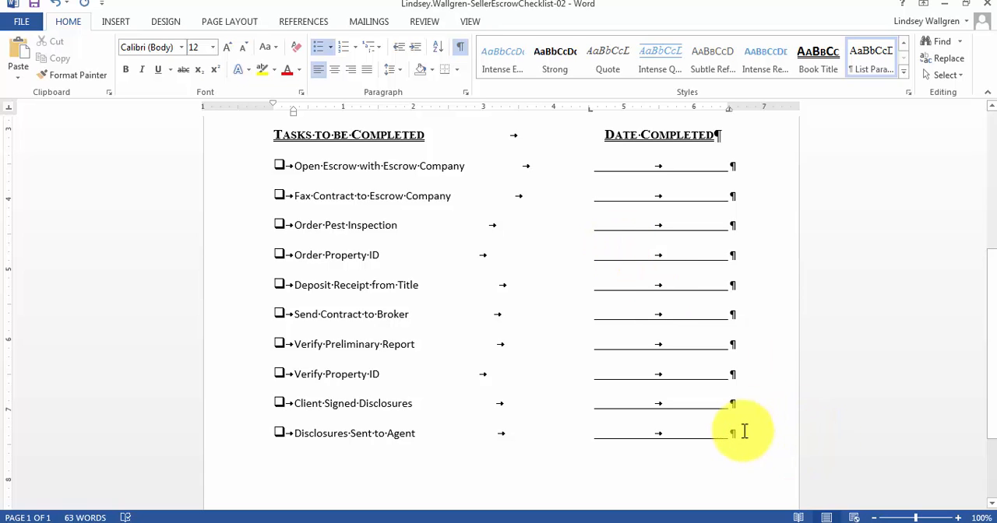
scroll(744, 427, down, 3)
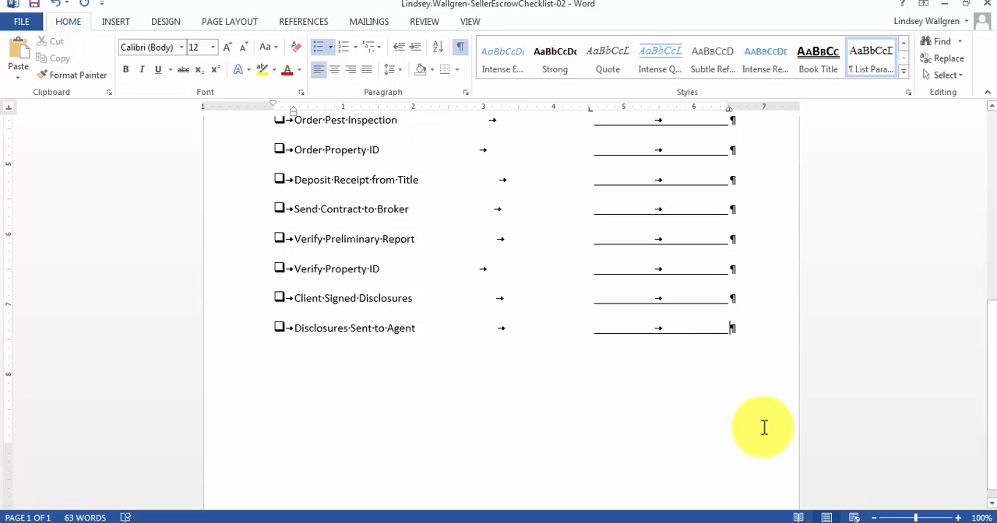
Add the line "Fax/Email Clear Pest Report" without a bullet below "Disclosures Sent to Agent".
key(Return)
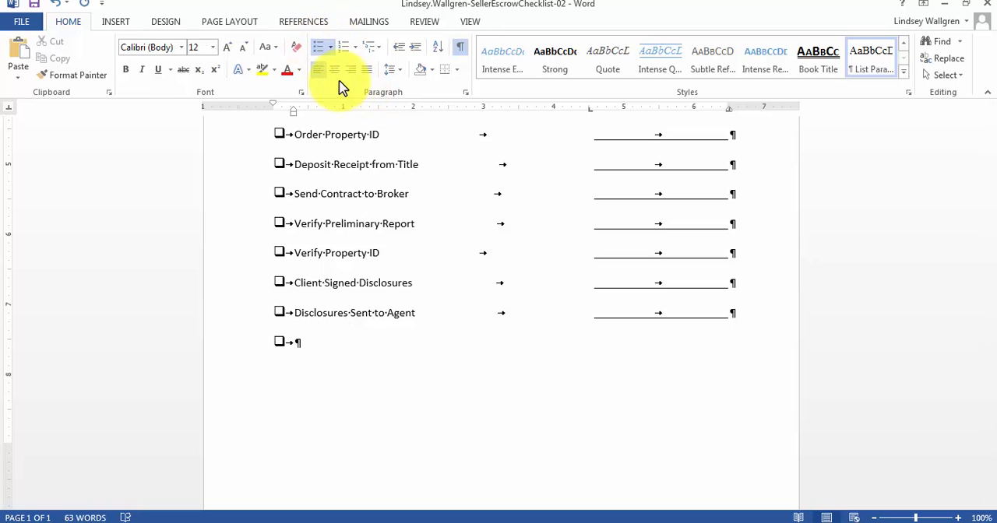
click(318, 48)
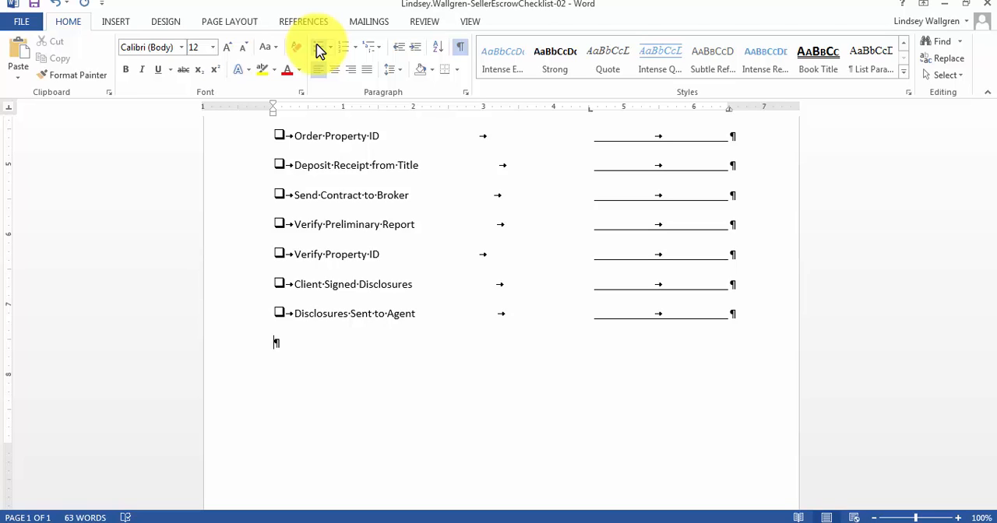
text(Fax/Email Clear Pest P)
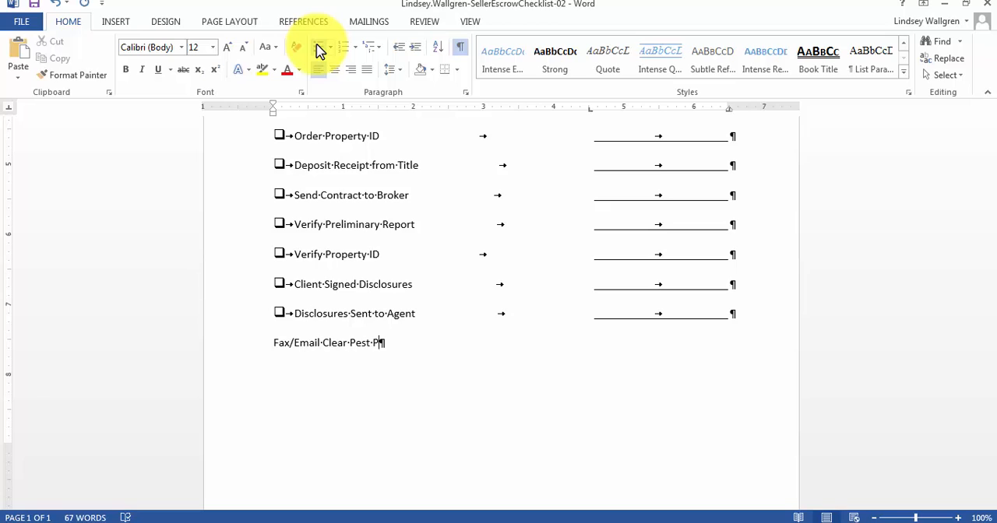
text(repor)
key(BackSpace)
key(BackSpace)
key(BackSpace)
key(BackSpace)
key(BackSpace)
key(BackSpace)
text(Report)
key(Return)
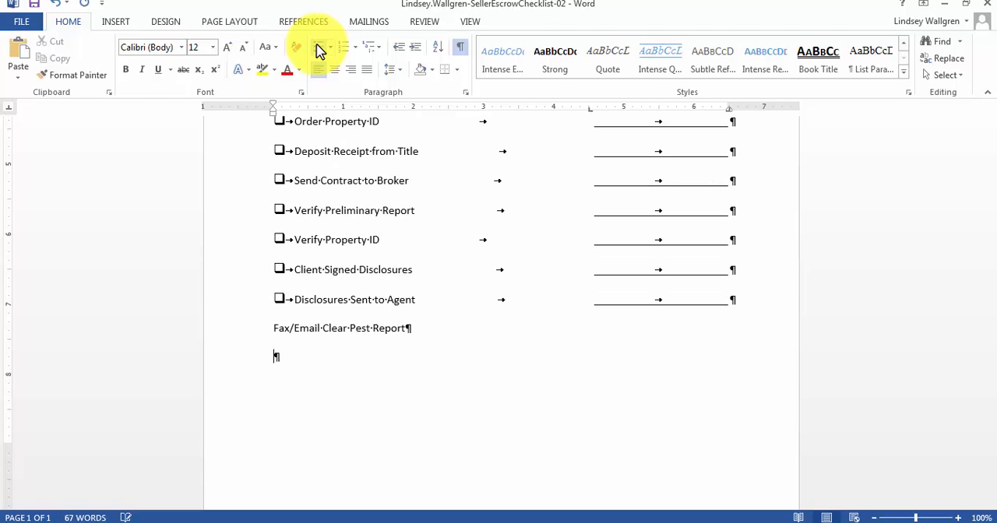
Enter "Title", "Lender" and "Buyer's Agent" on separate lines below "Fax/Email Clear Pest Report".
text(Title)
key(Return)
text(Lender)
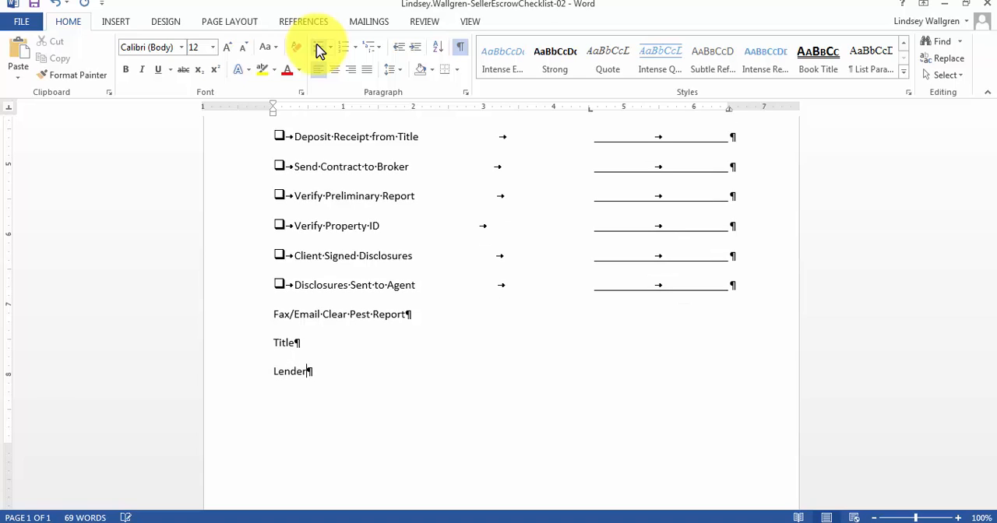
key(Return)
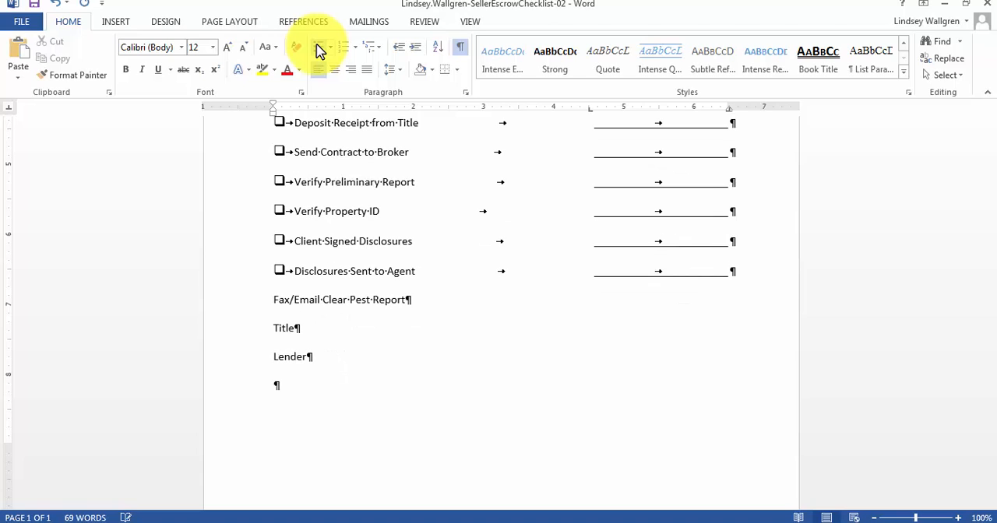
key(BackSpace)
text(B)
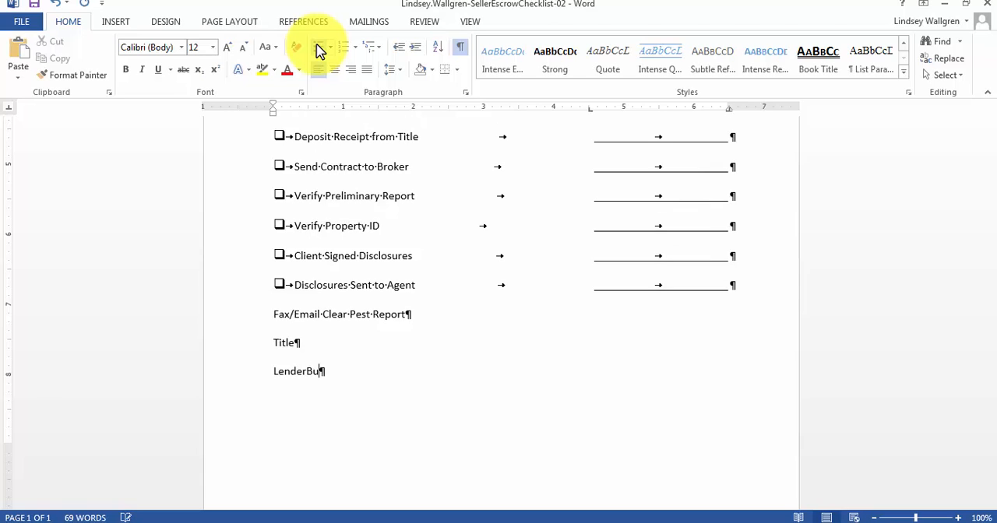
key(BackSpace)
key(Return)
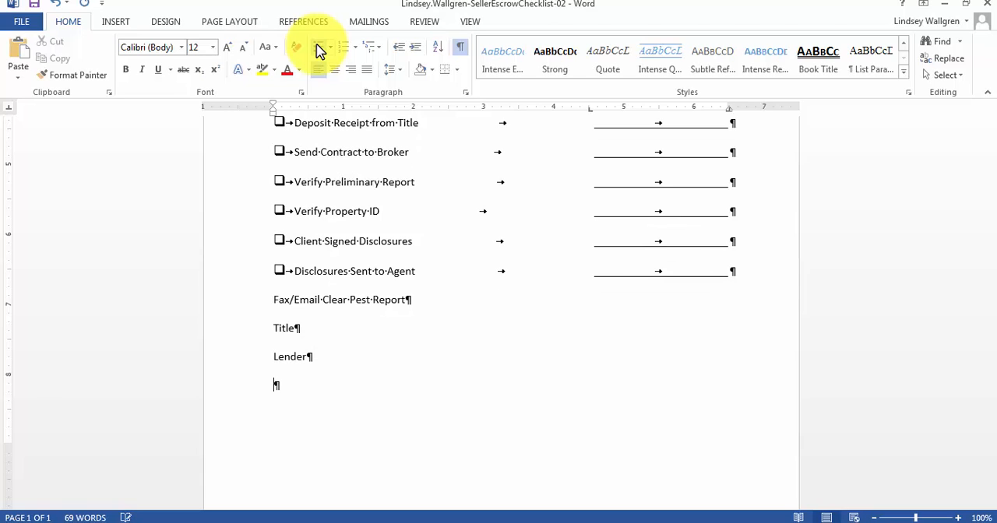
text(Buyers)
key(BackSpace)
text('s Agent)
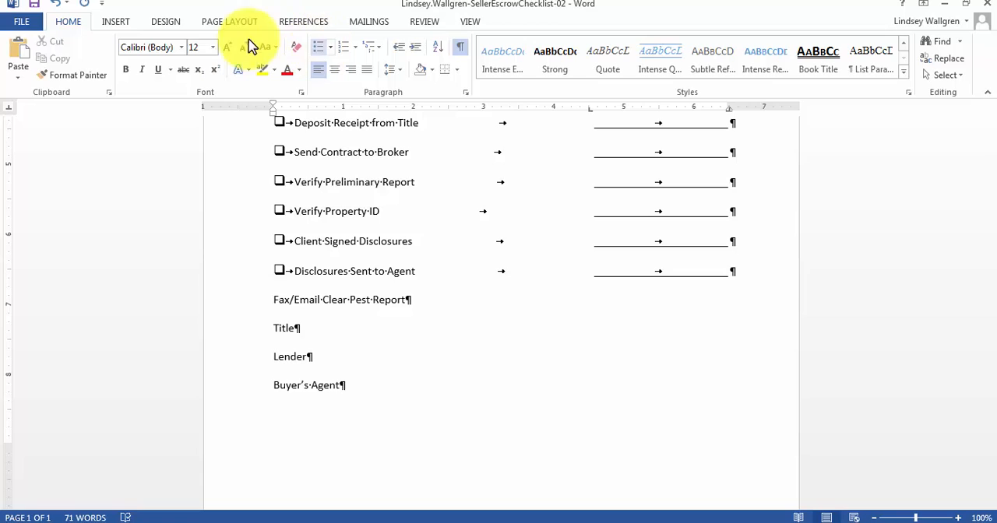
Apply the Subtle Reference style to the "Fax/Email Clear Pest Report" line.
click(386, 350)
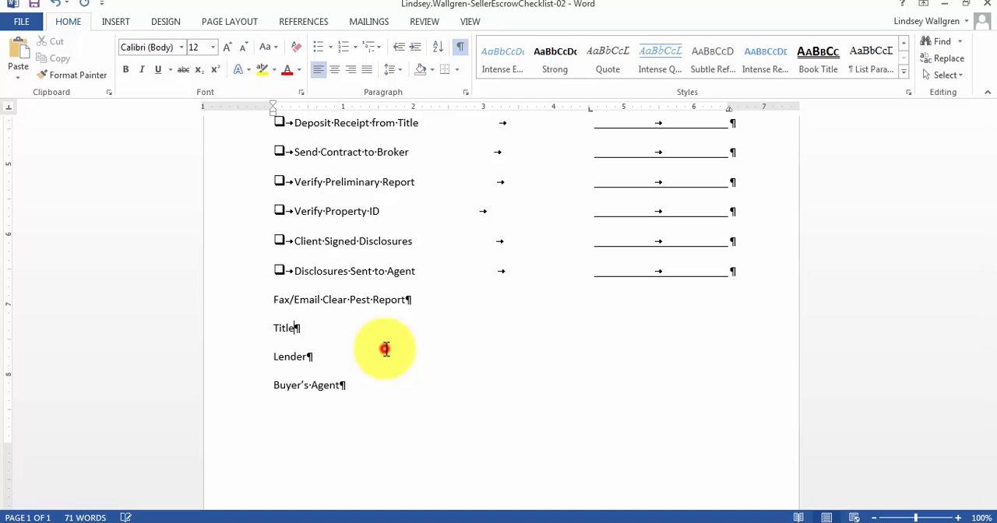
drag(274, 299, 398, 299)
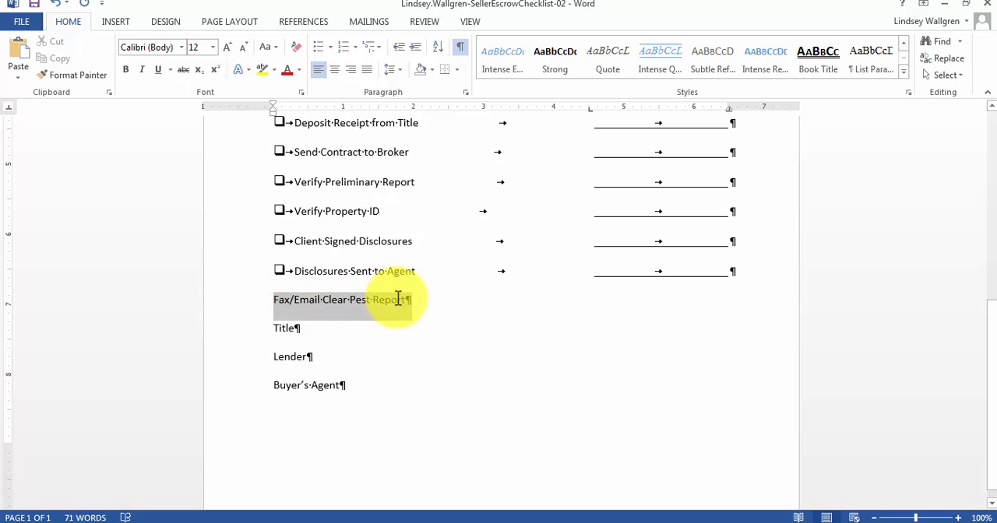
click(707, 70)
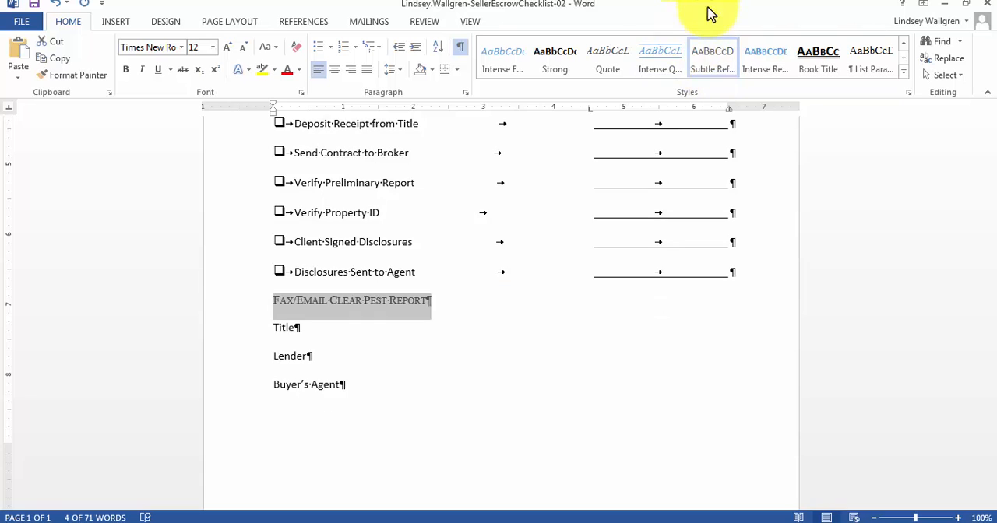
Copy the formatting of "Open Escrow with Escrow Company" to the "Title", "Lender" and "Buyer's Agent" lines with Format Painter.
click(408, 261)
scroll(368, 240, up, 3)
scroll(296, 191, up, 1)
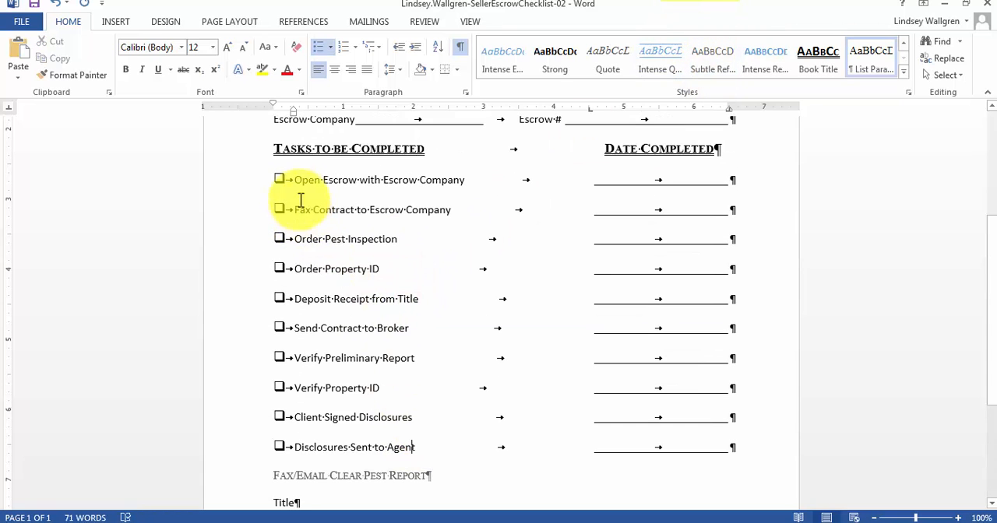
click(292, 180)
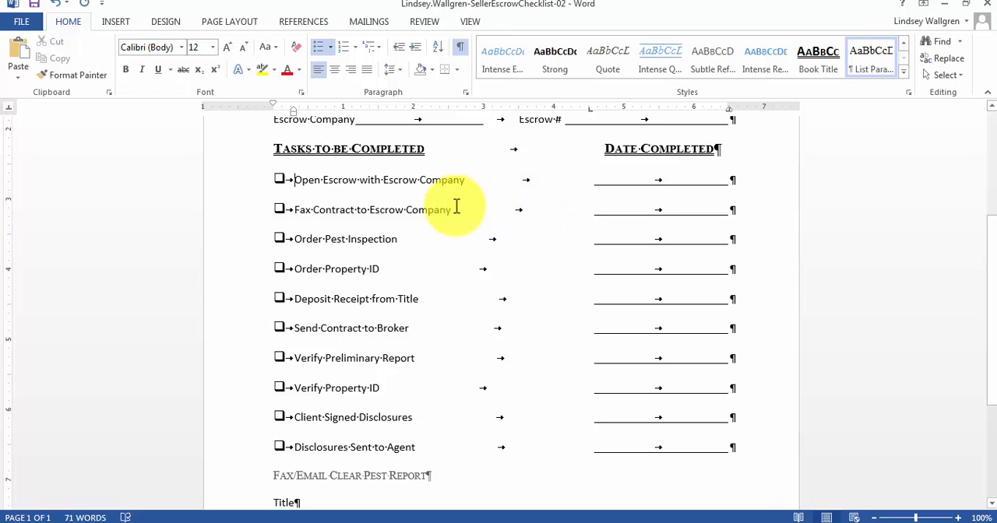
click(65, 77)
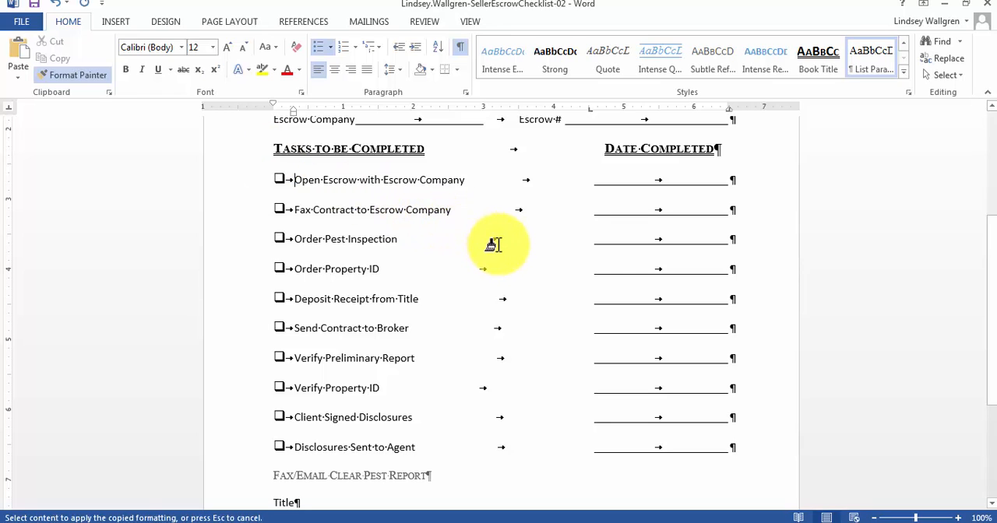
scroll(494, 243, down, 5)
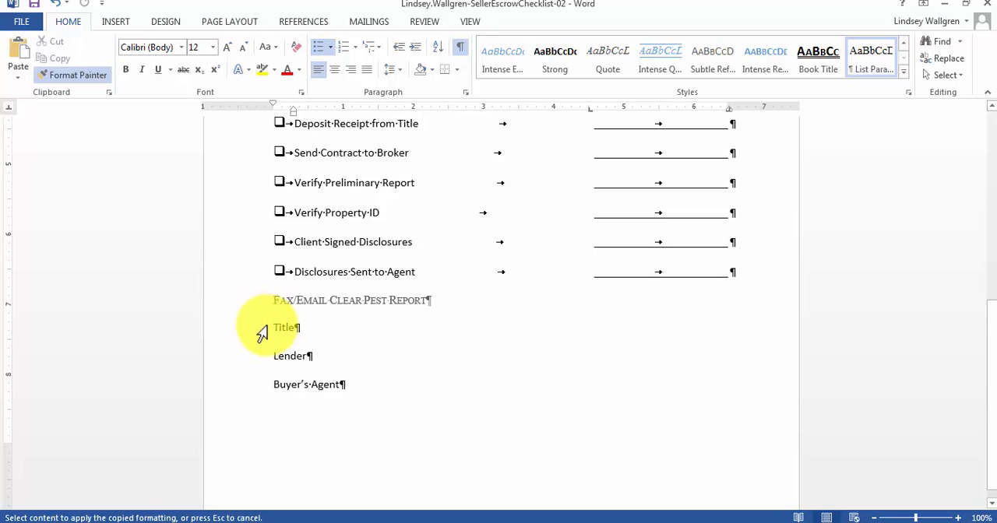
mouse_move(274, 327)
mouse_down()
mouse_move(324, 343)
mouse_move(372, 384)
mouse_up()
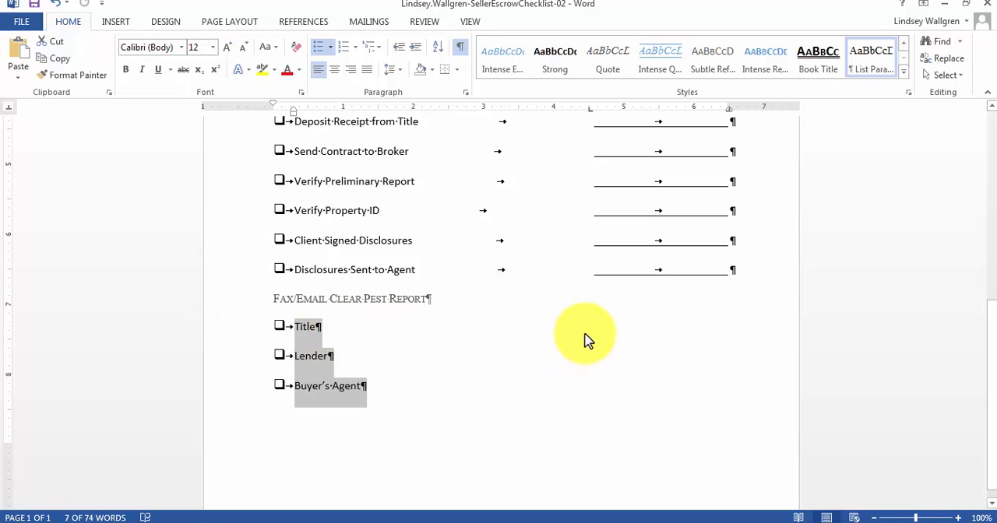
Insert two tabs after "Title", "Lender" and "Buyer's Agent" to create their date lines.
click(519, 339)
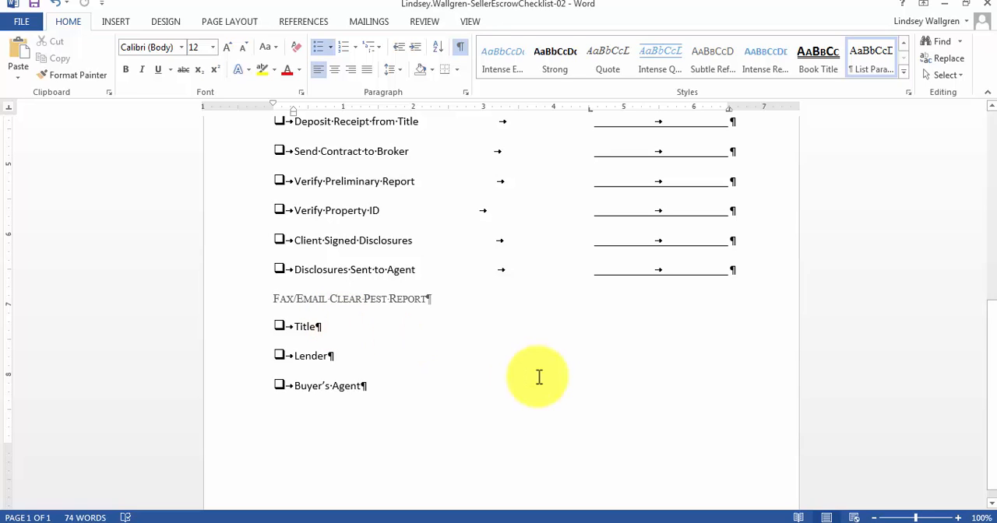
key(Tab)
key(Tab)
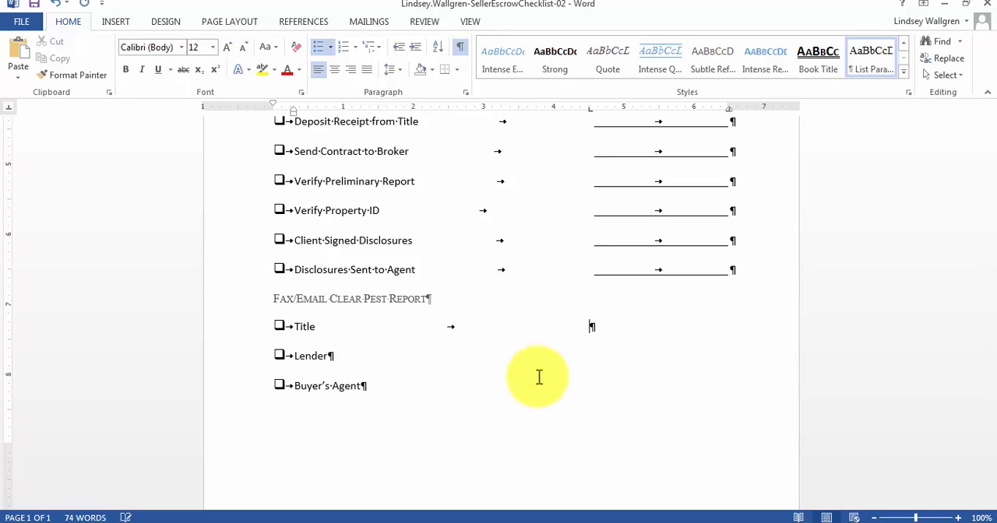
click(331, 361)
key(Tab)
key(Tab)
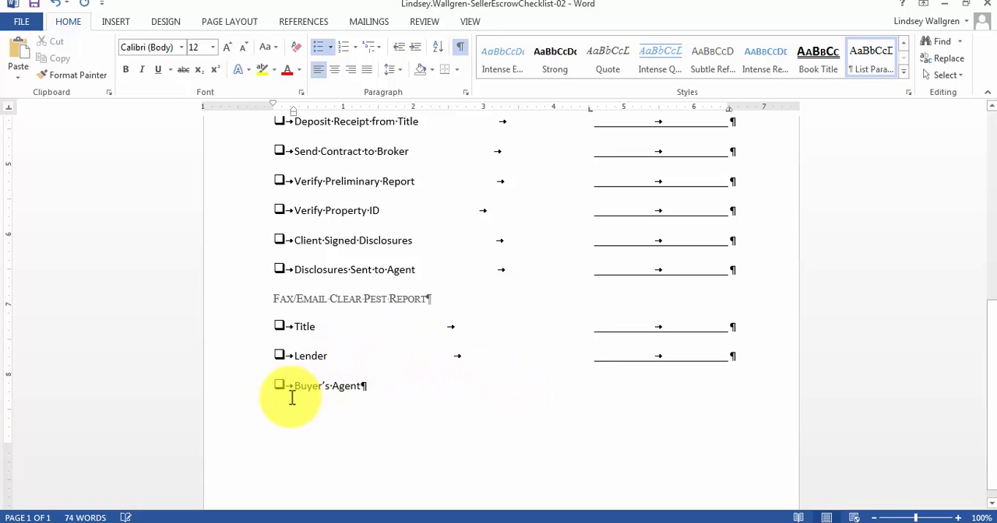
click(363, 387)
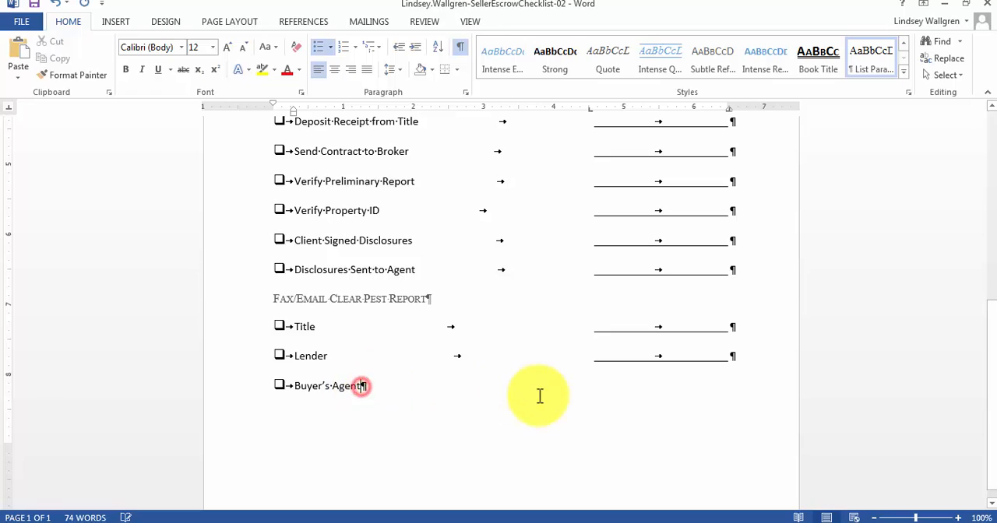
key(Tab)
key(Tab)
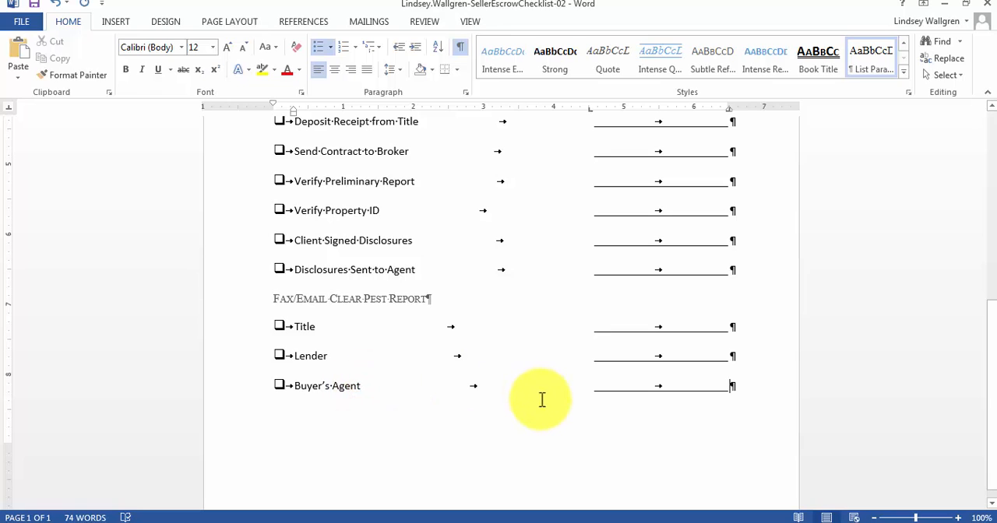
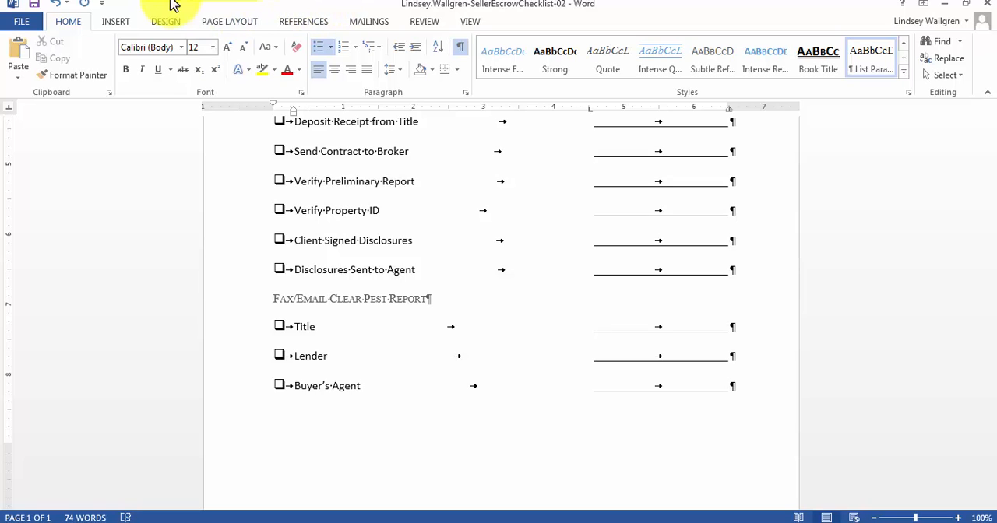
Open the page footer for editing and insert the Company document property field.
click(128, 21)
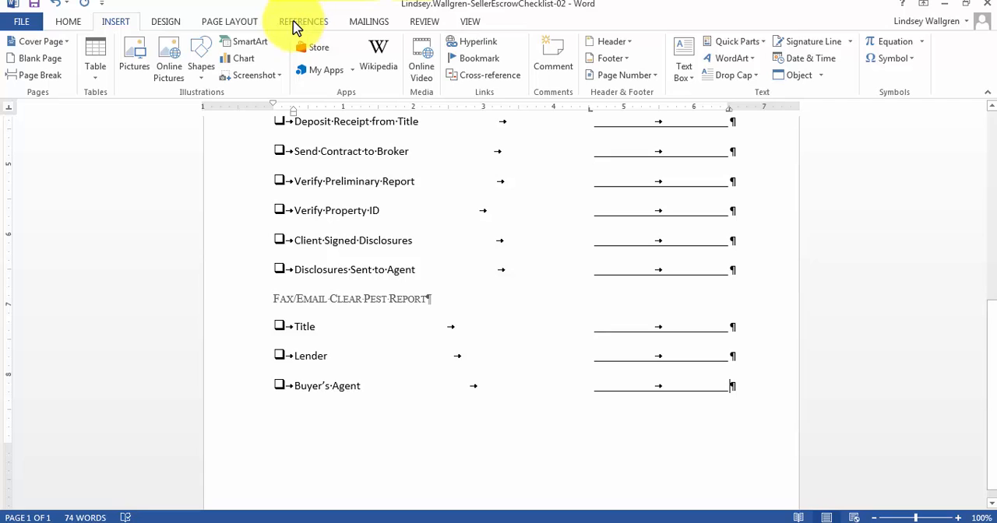
click(619, 59)
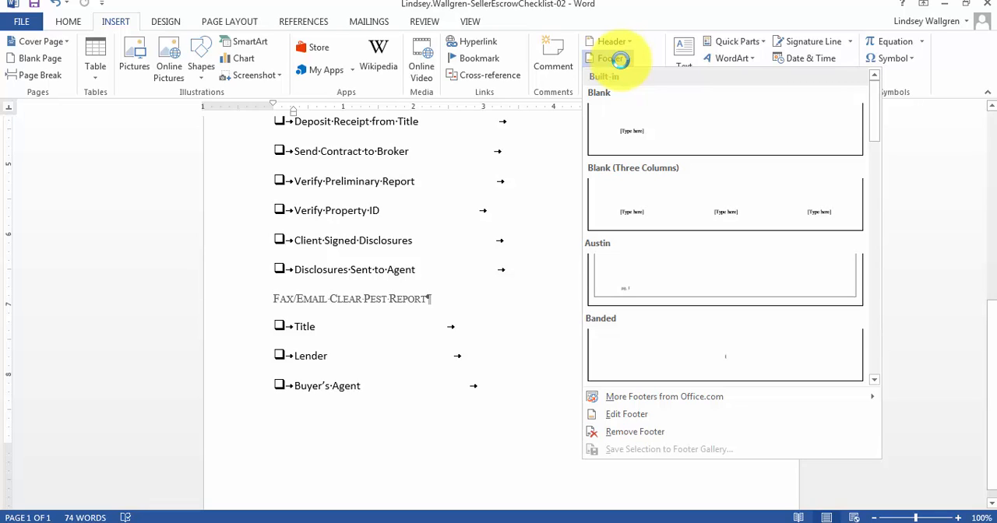
click(680, 424)
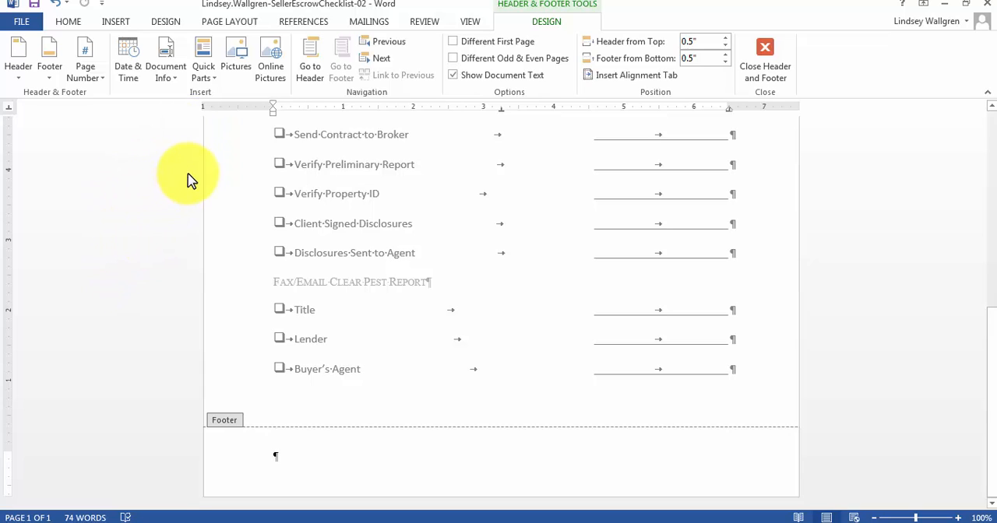
click(212, 76)
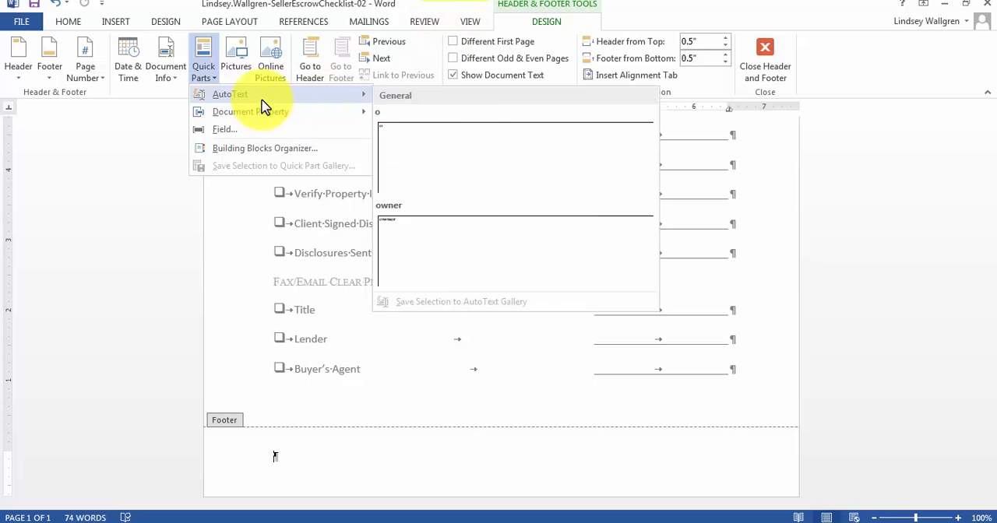
mouse_move(241, 118)
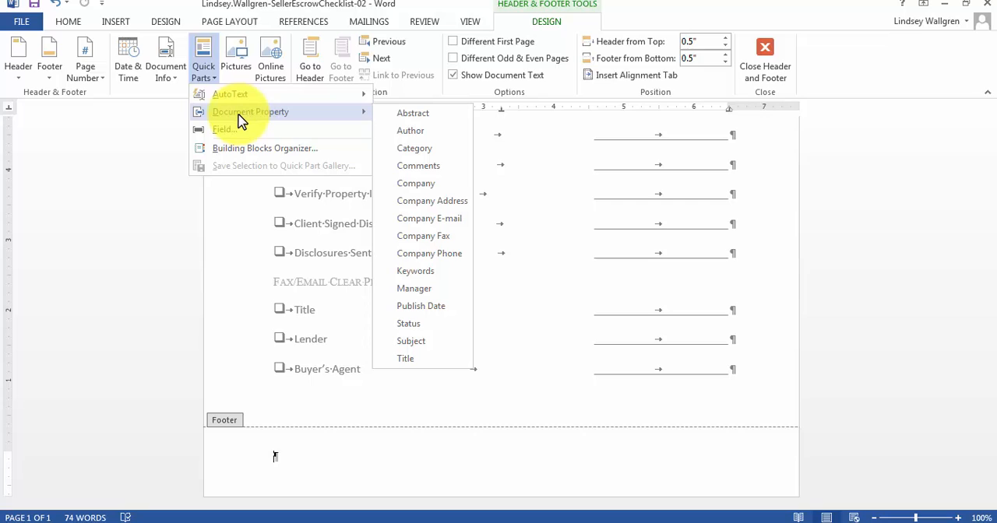
click(431, 192)
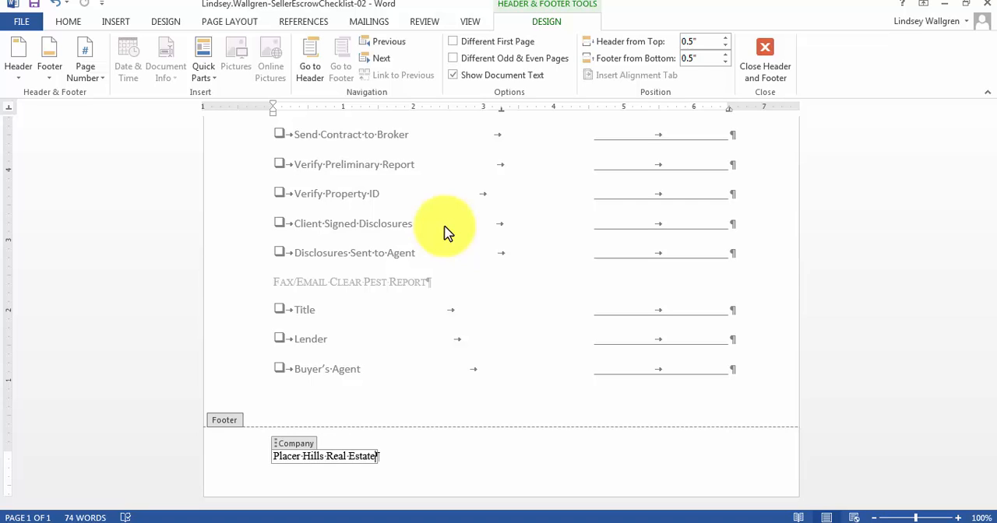
key(Right)
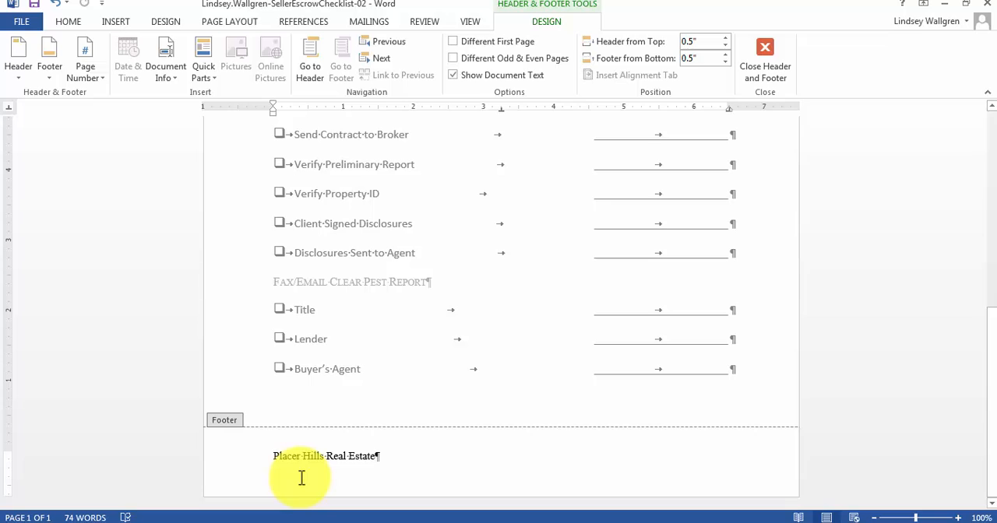
Add two tabs after the company name in the footer and enter "Last Updated: " at the right tab stop.
key(Tab)
key(Tab)
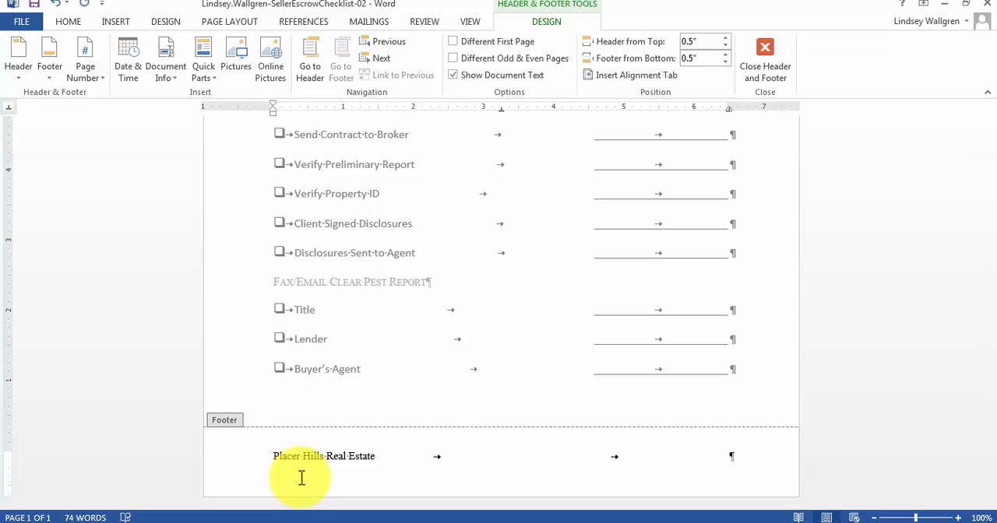
text(Last Updated:)
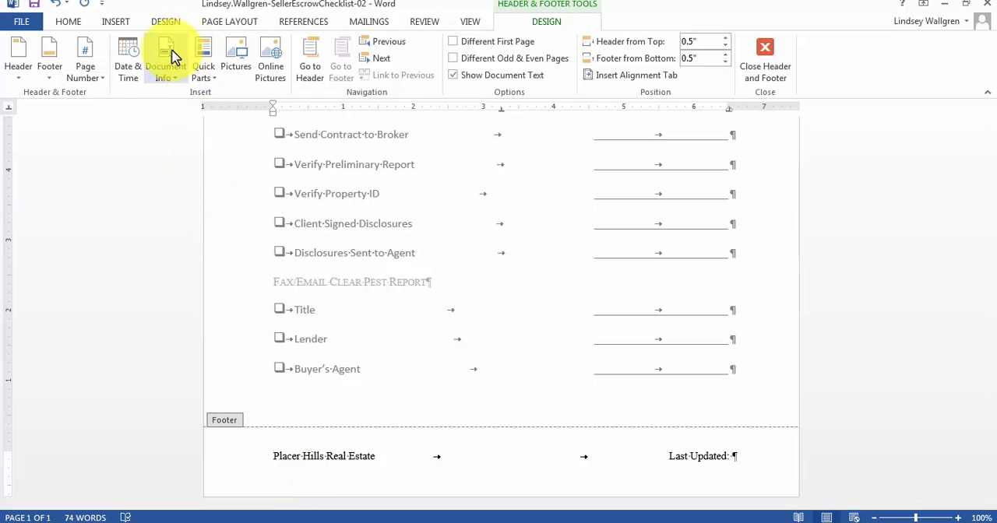
Insert an automatically updating date in the "January 25, 2015" format after "Last Updated:" in the footer.
click(129, 71)
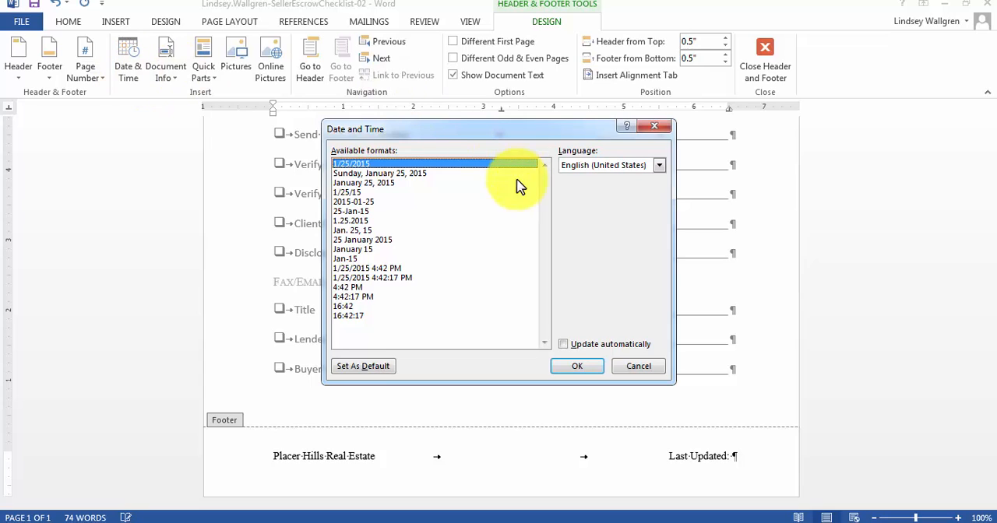
click(374, 184)
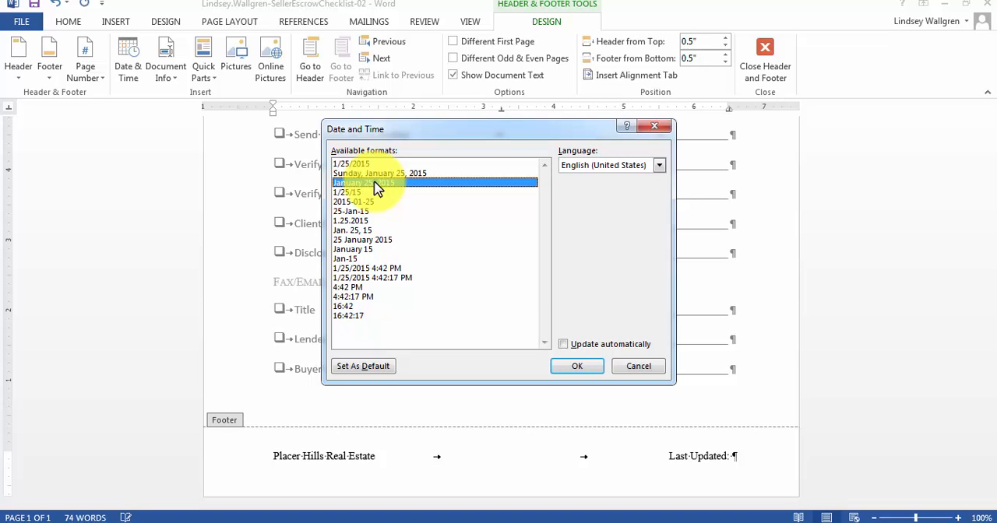
click(564, 345)
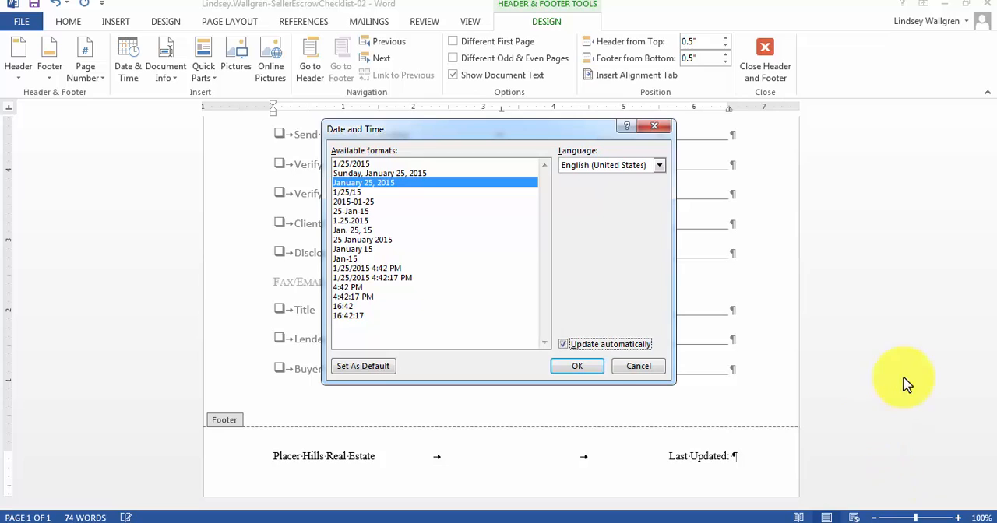
click(579, 367)
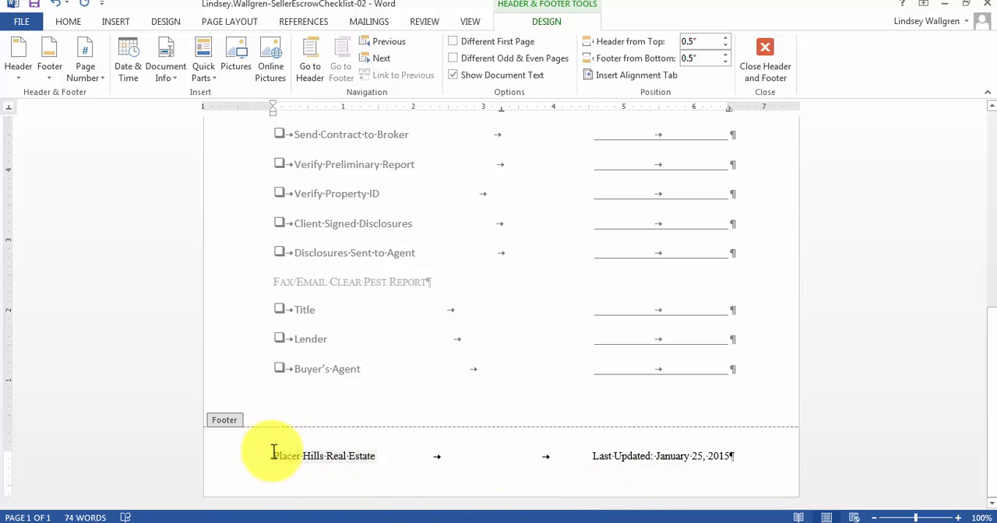
Format the entire footer line in Calibri (Body) at 10 pt.
drag(269, 456, 516, 456)
drag(737, 451, 738, 452)
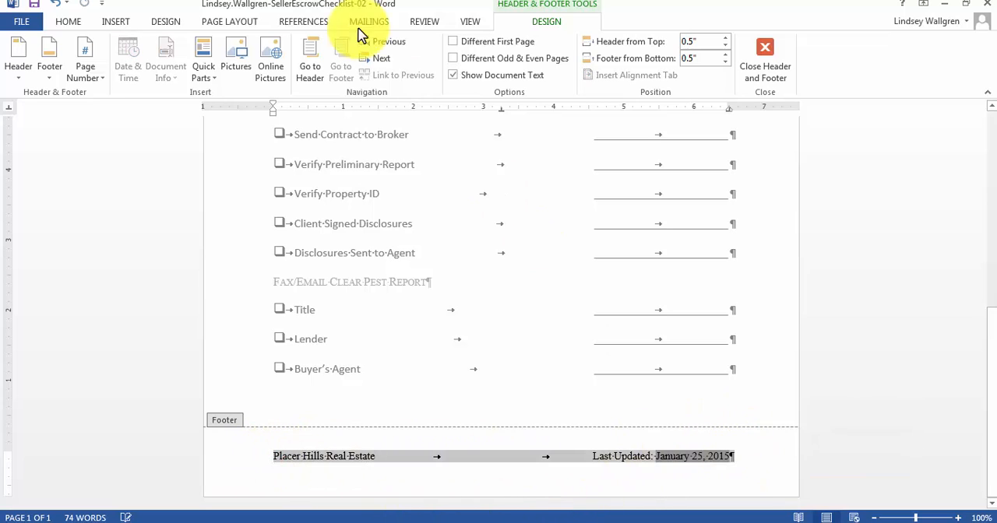
click(69, 22)
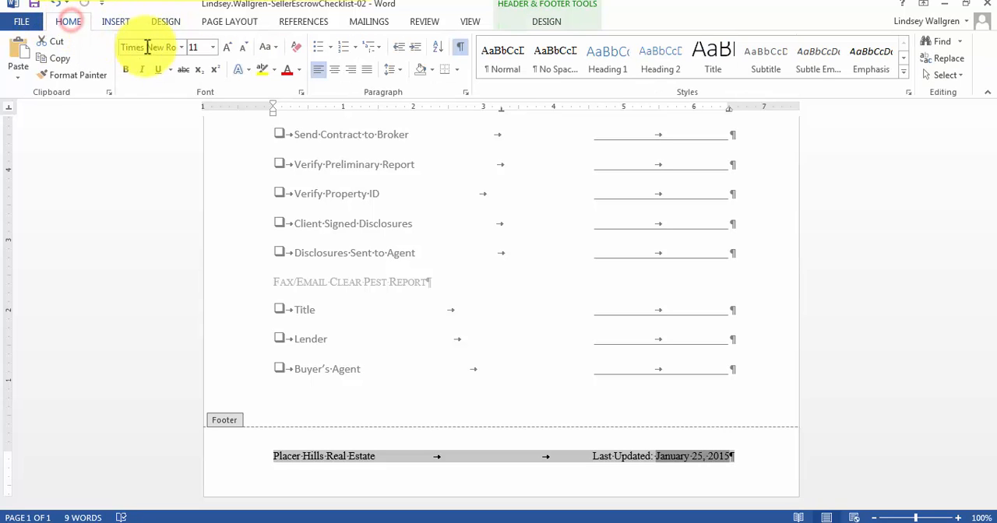
click(181, 49)
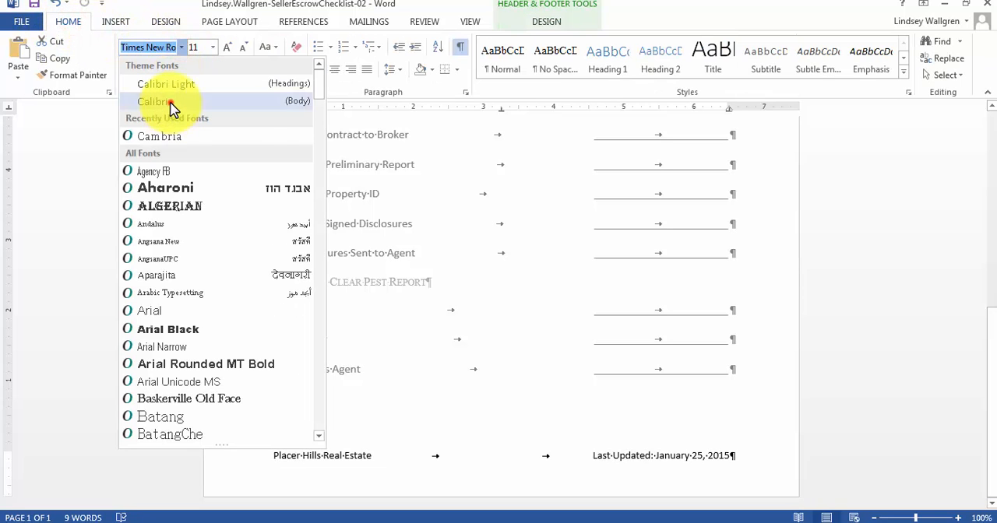
click(170, 102)
click(208, 45)
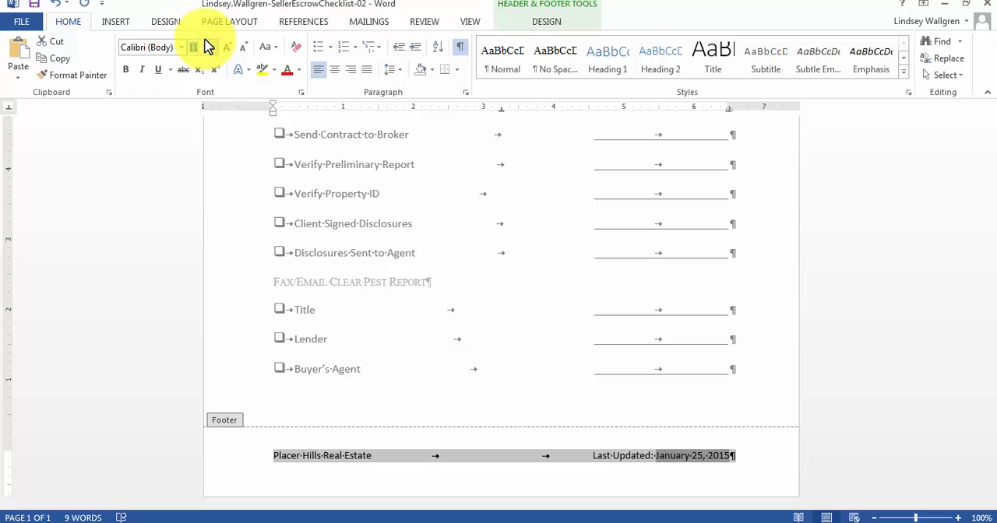
text(10)
key(Return)
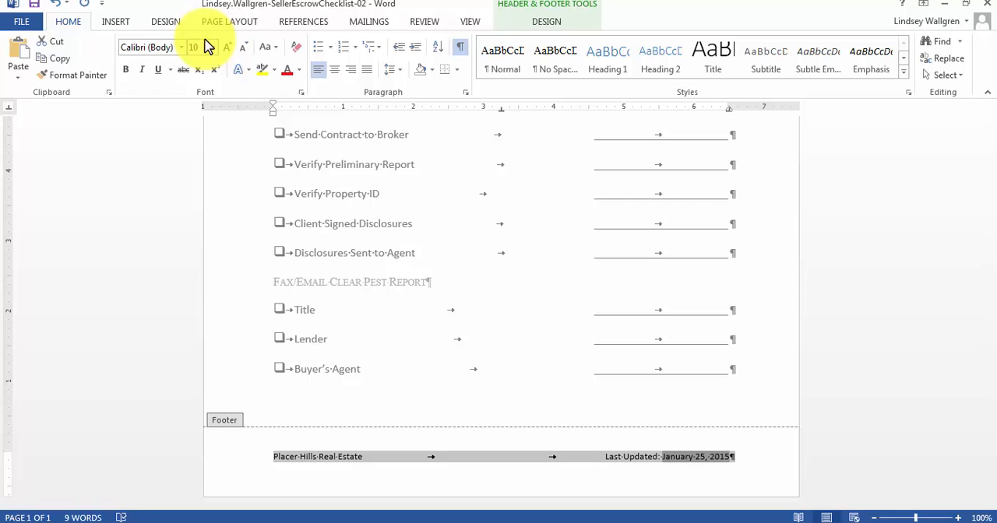
click(514, 456)
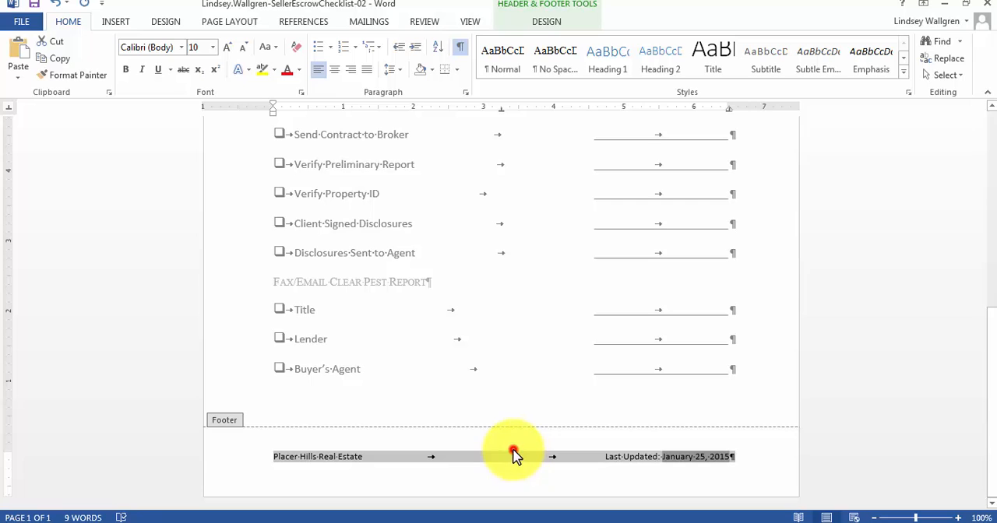
Apply a top border to the footer paragraph.
click(588, 458)
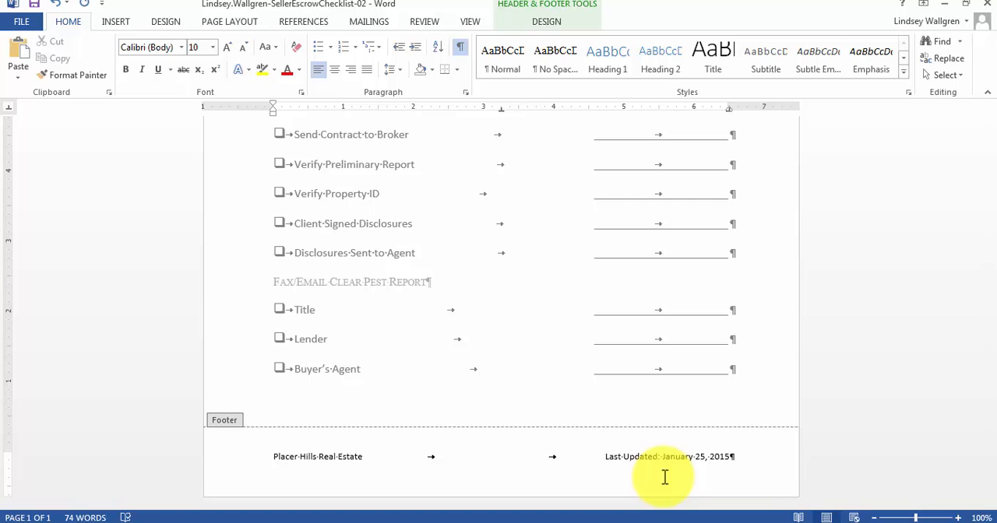
click(465, 92)
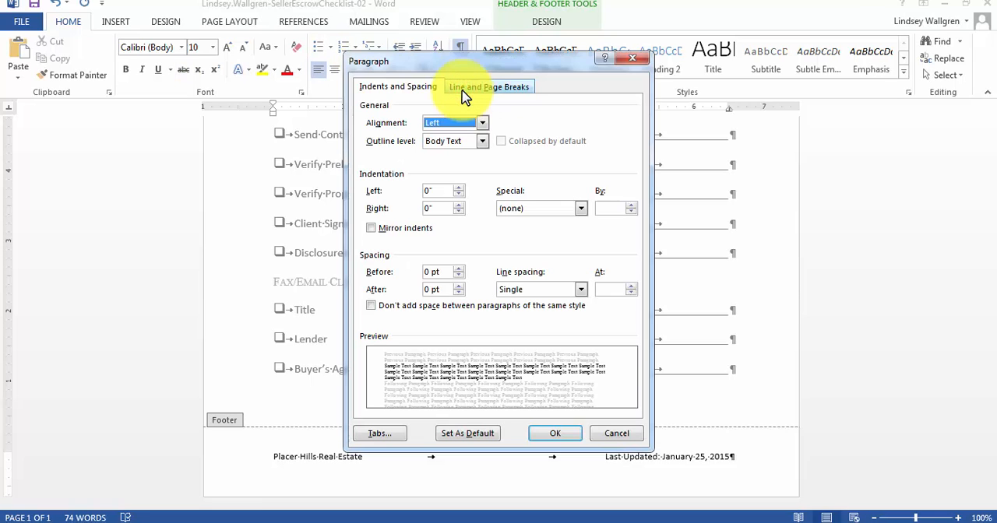
click(629, 60)
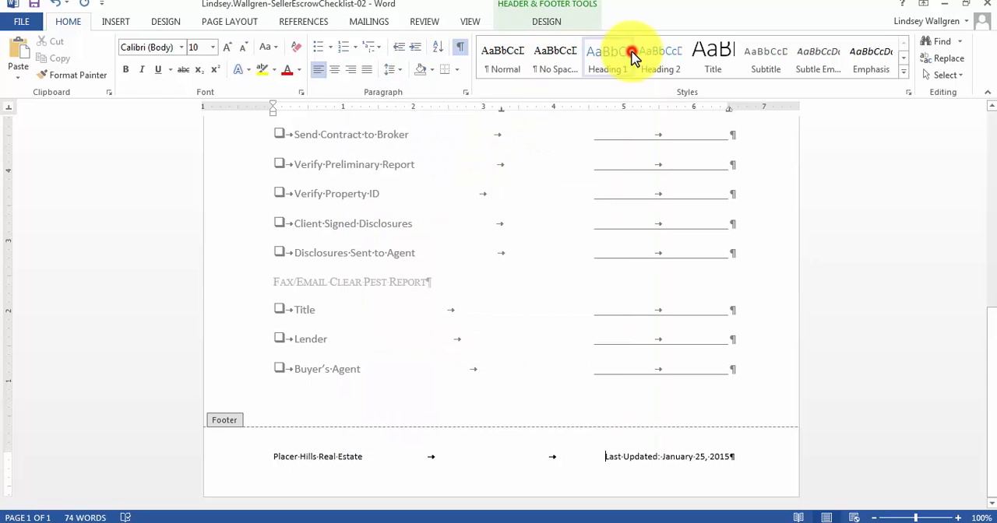
click(457, 76)
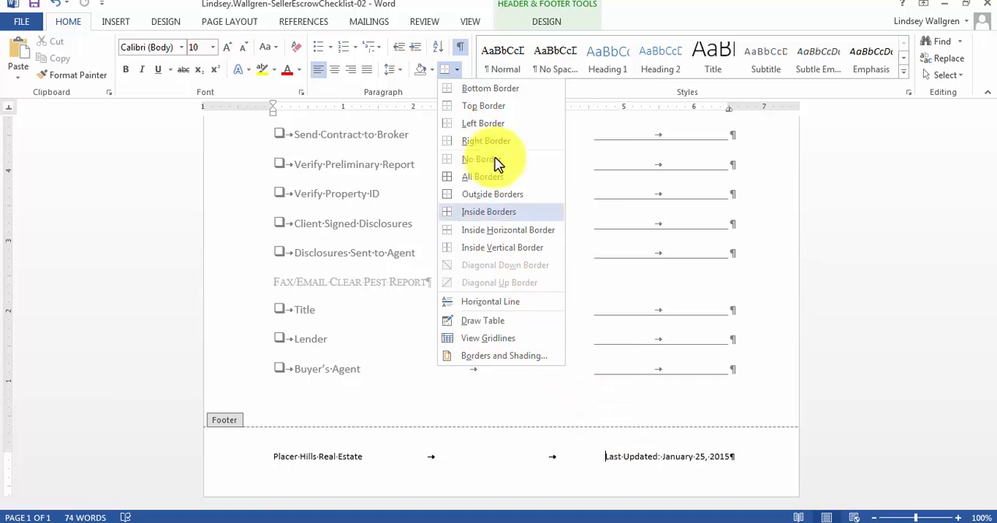
click(492, 107)
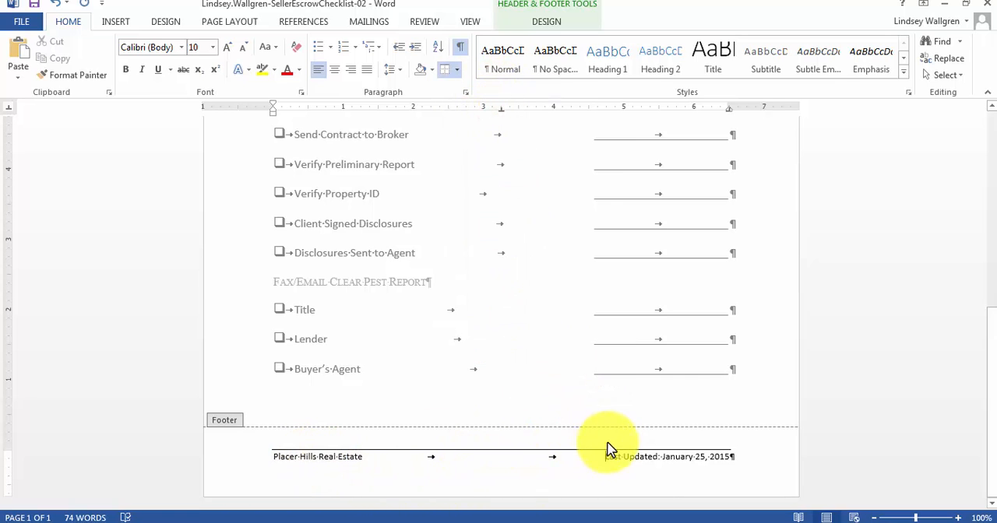
click(685, 449)
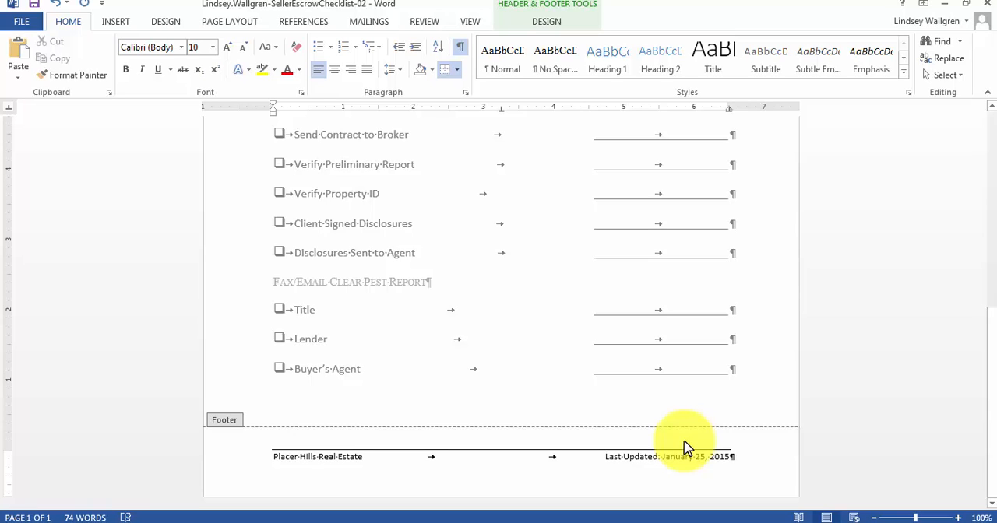
key(Home)
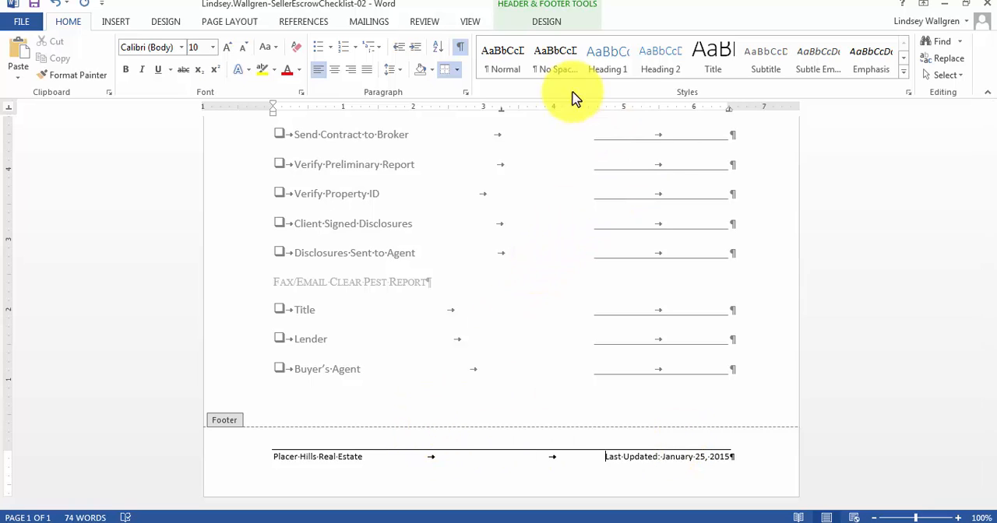
Close the footer and save the document.
click(547, 23)
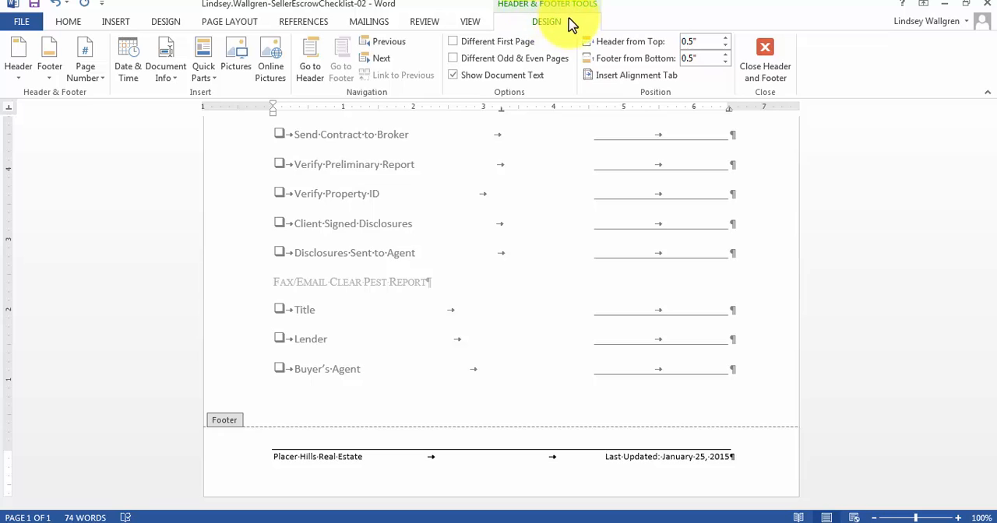
click(782, 74)
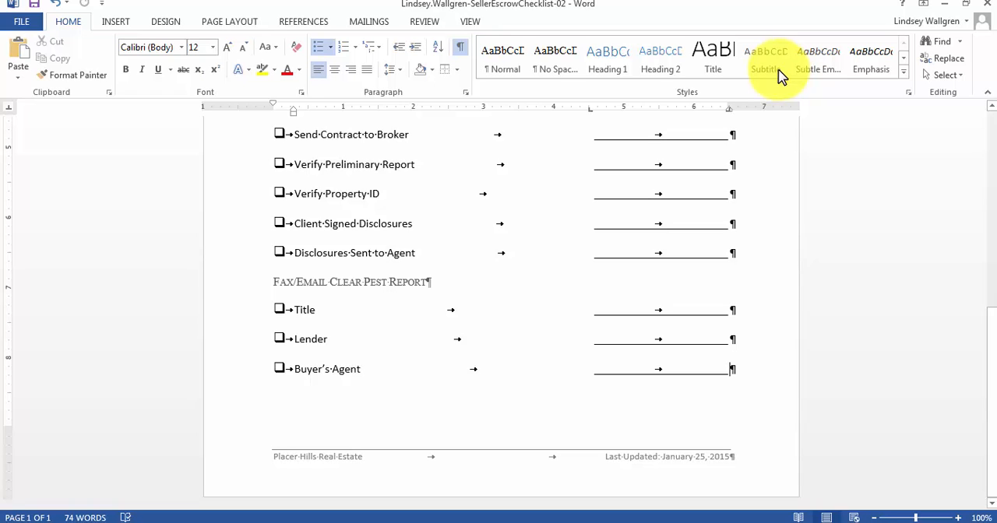
click(34, 8)
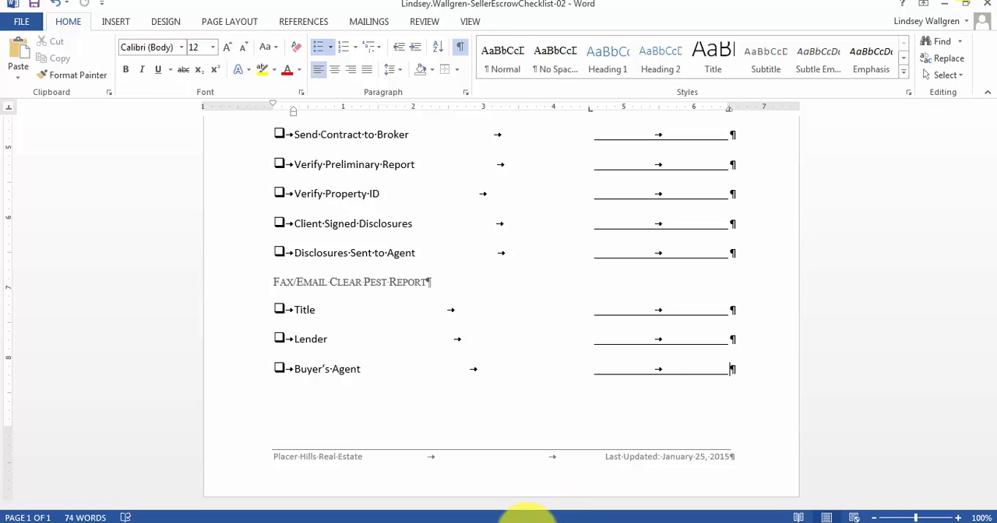
Close the saved checklist document and return to the SIMnet page for Guided Project 2-2.
mouse_move(508, 517)
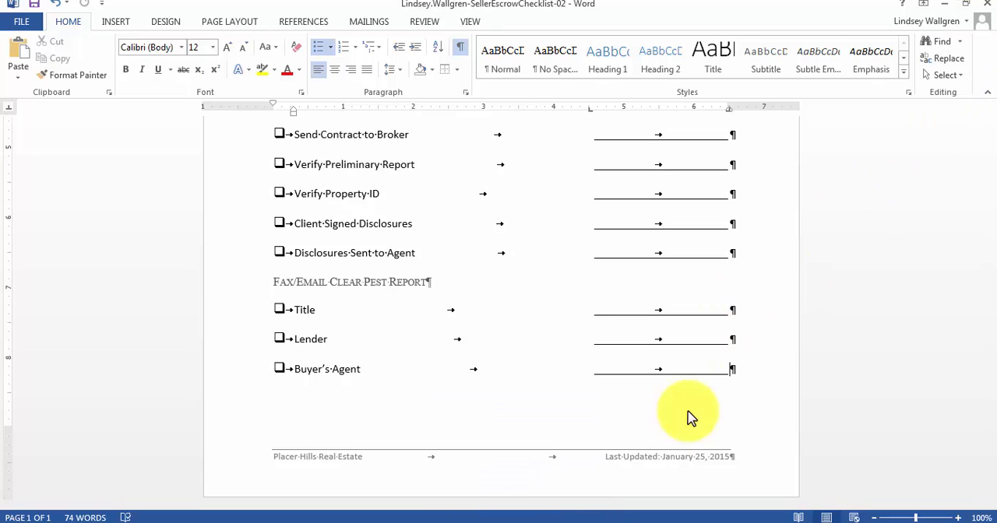
click(983, 10)
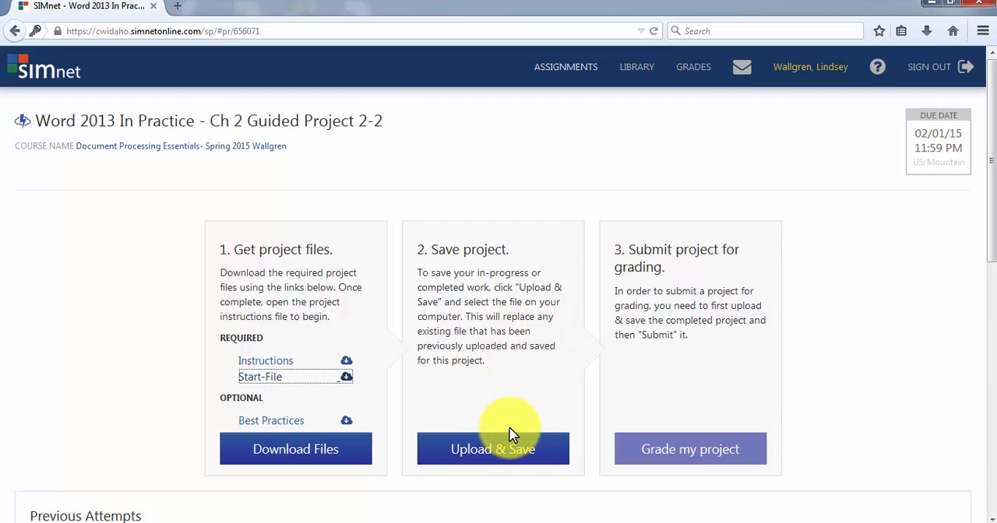
Upload the SellerEscrowChecklist-02 file from the Desktop to the project, decline grading, and check the Saved File section.
click(465, 458)
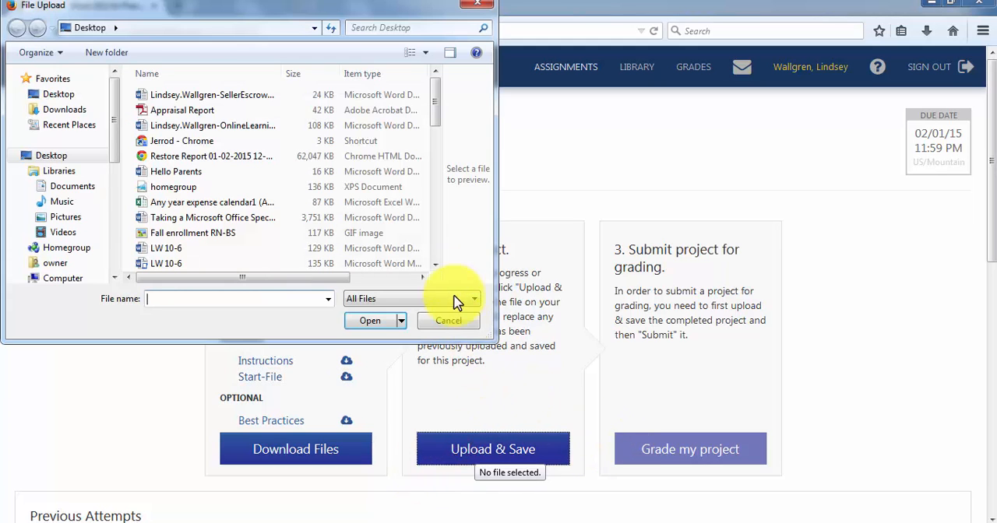
click(477, 6)
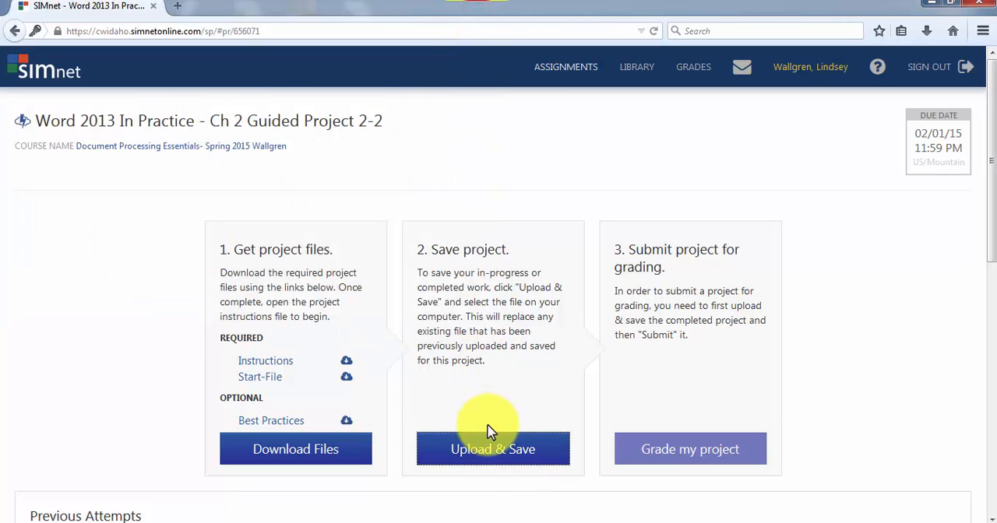
click(495, 456)
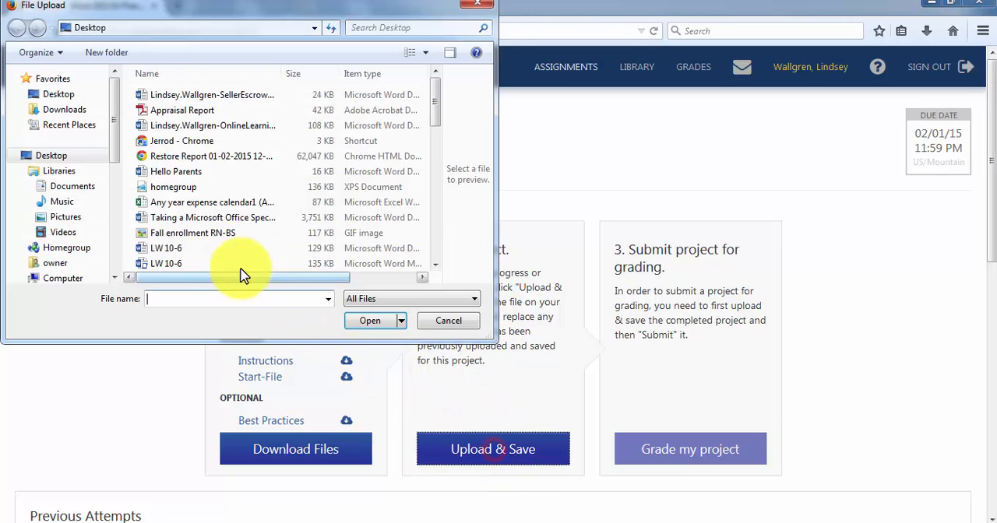
click(207, 95)
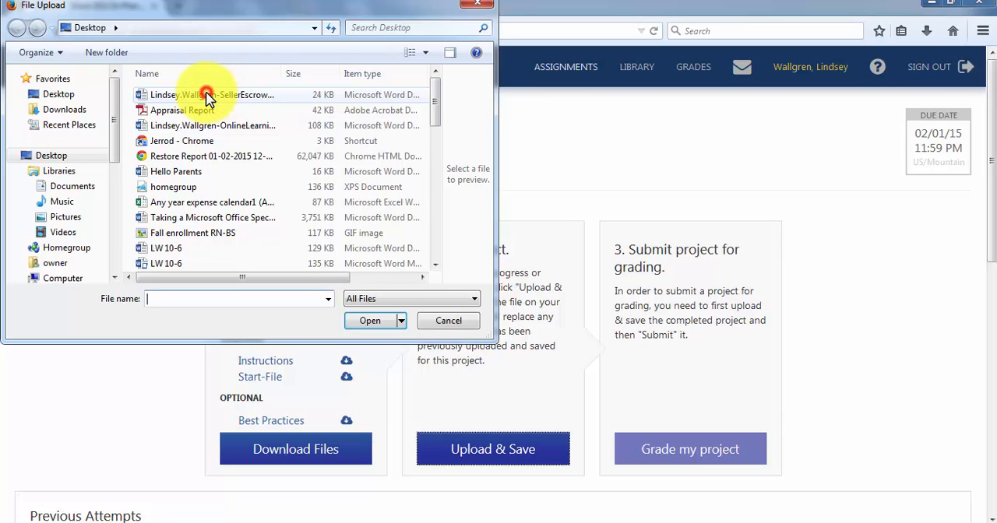
click(372, 320)
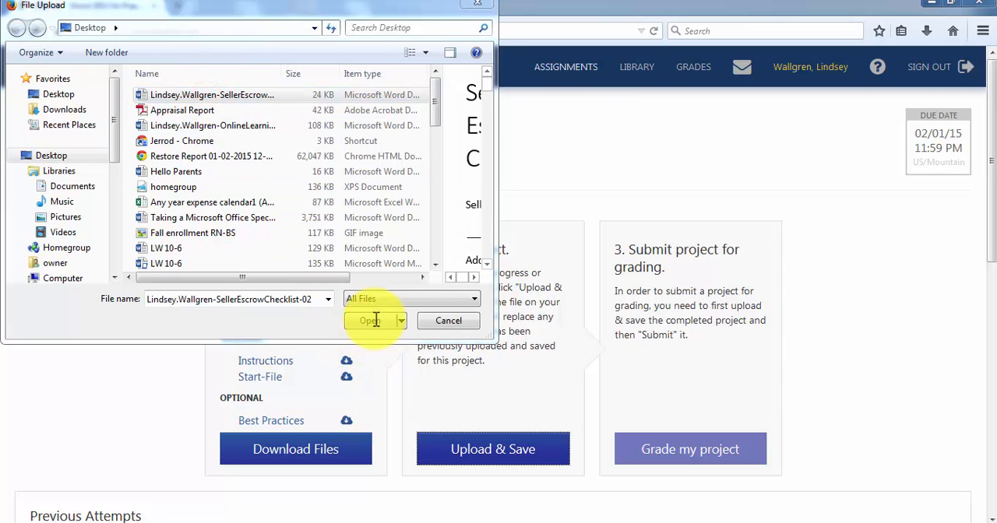
click(372, 319)
click(369, 321)
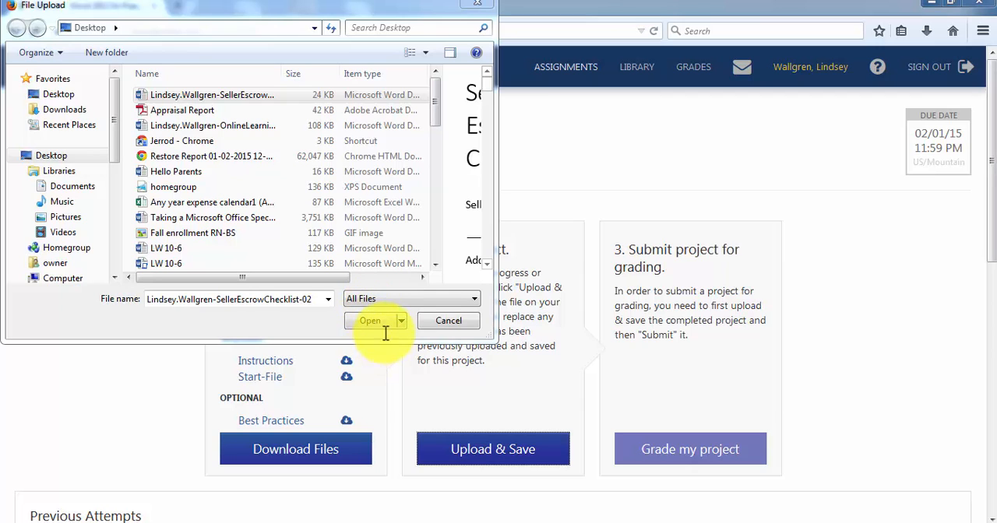
click(382, 321)
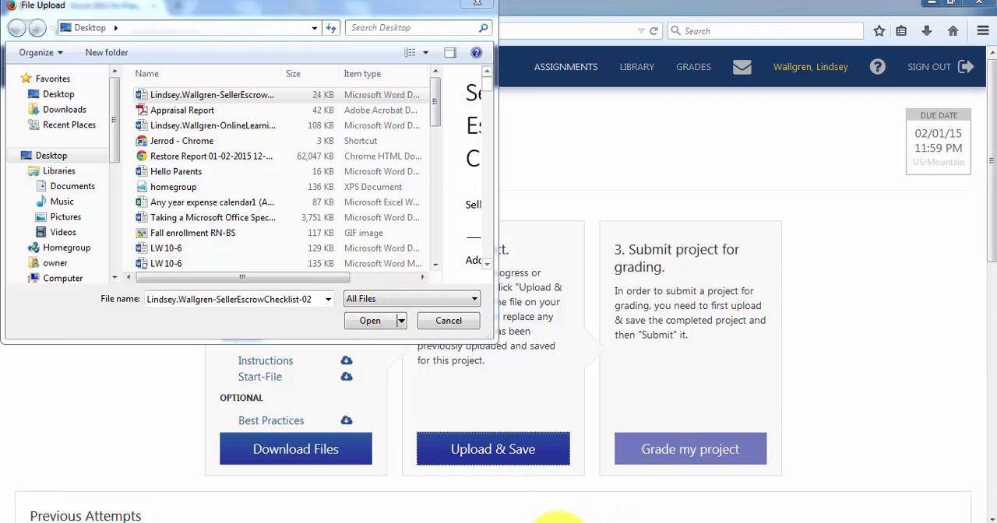
click(555, 520)
click(931, 463)
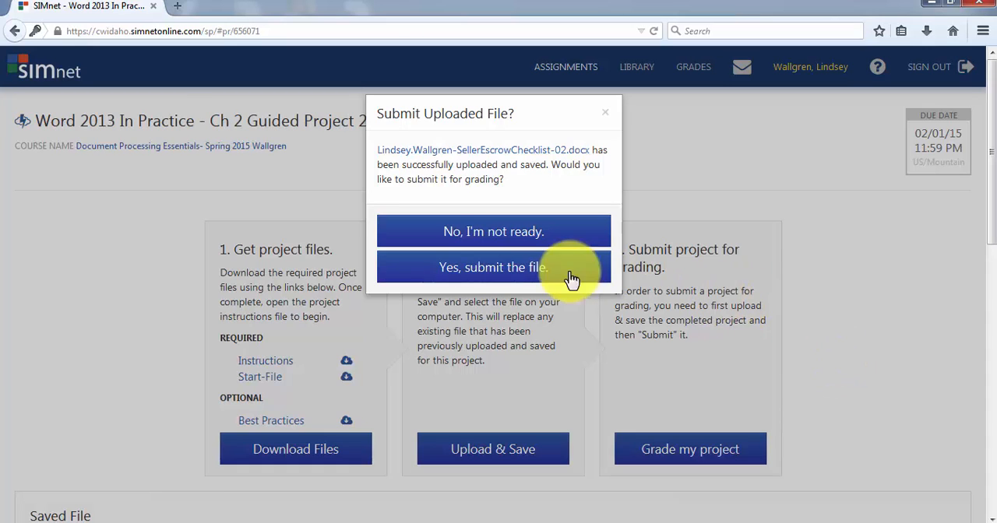
click(554, 232)
scroll(338, 287, down, 3)
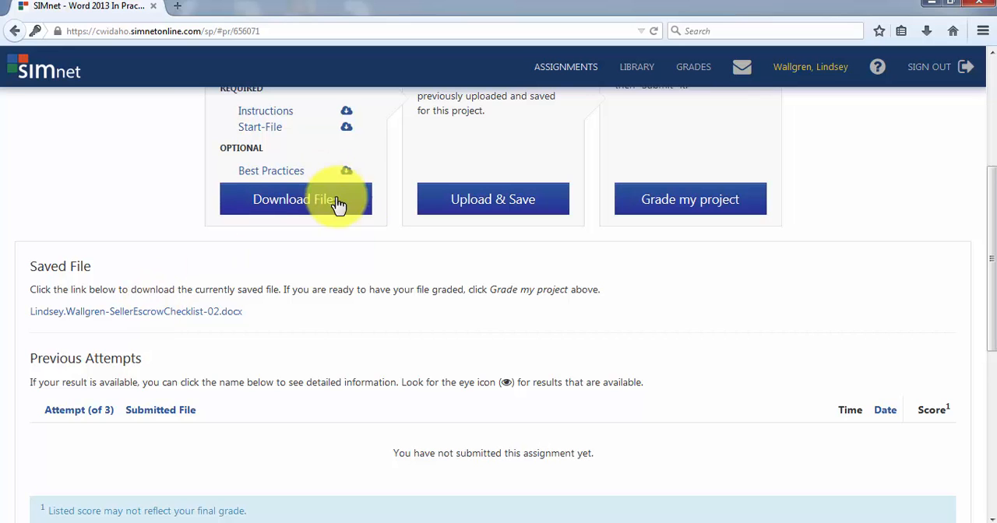
Upload the SellerEscrowChecklist-02 file from the Desktop again and submit it for grading.
scroll(506, 312, up, 2)
click(556, 285)
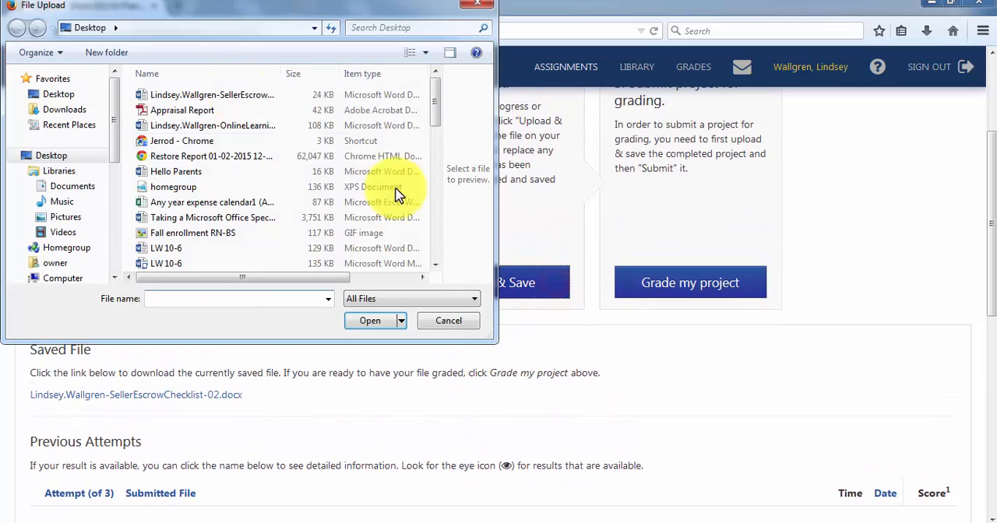
click(242, 95)
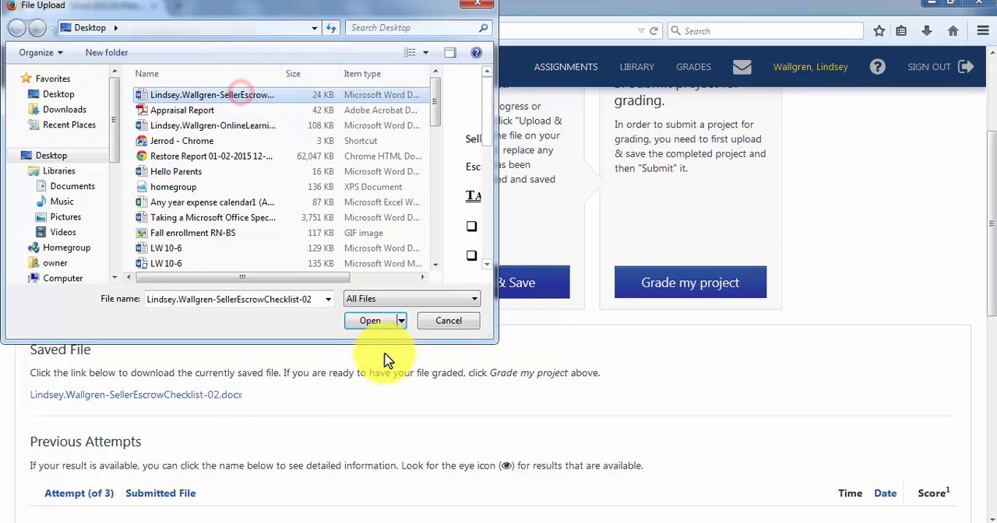
click(375, 322)
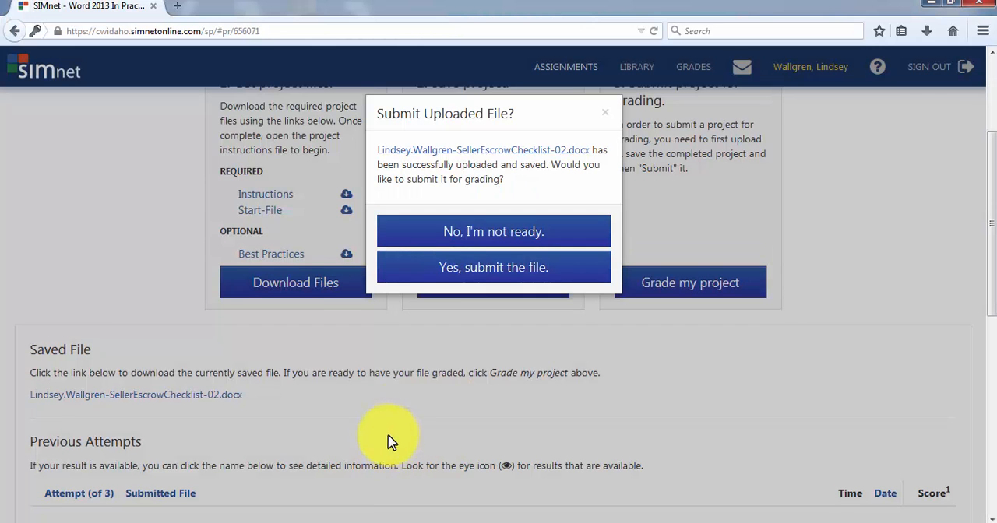
click(466, 277)
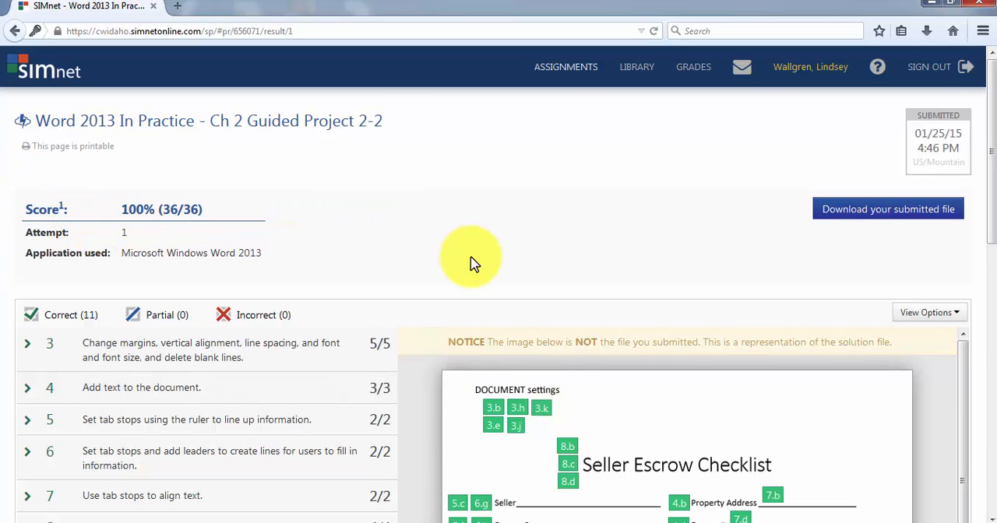
Review the graded results and expand item 8, on applying and modifying styles, to examine its individual sub-steps.
scroll(472, 260, down, 3)
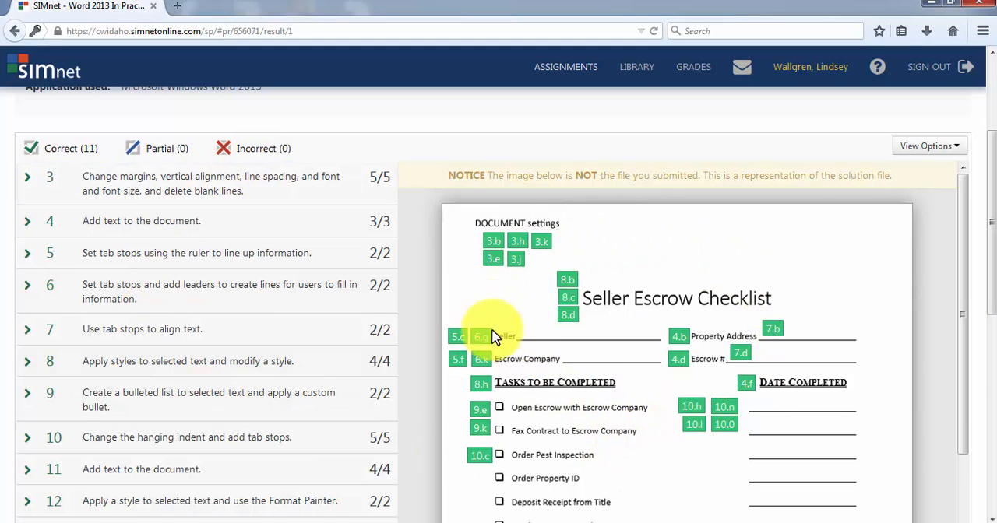
mouse_move(762, 422)
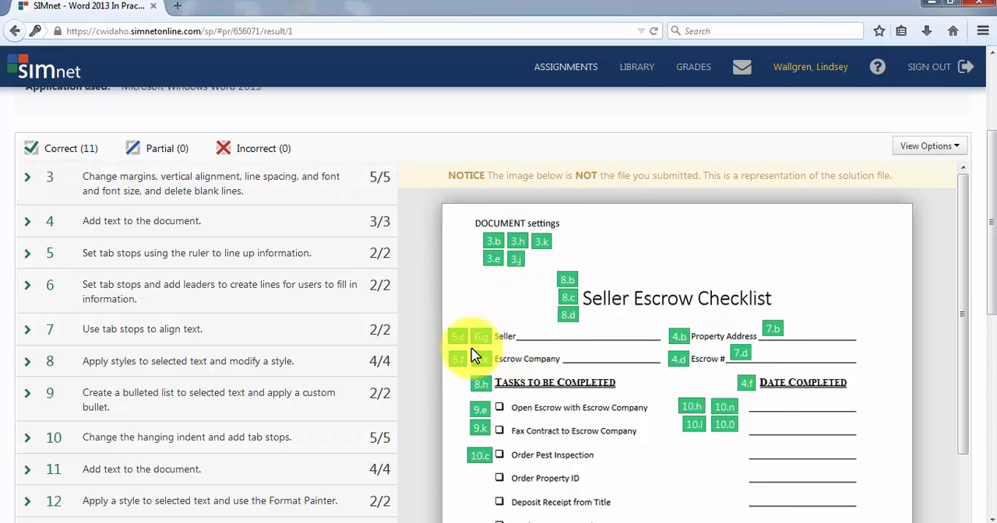
mouse_move(571, 320)
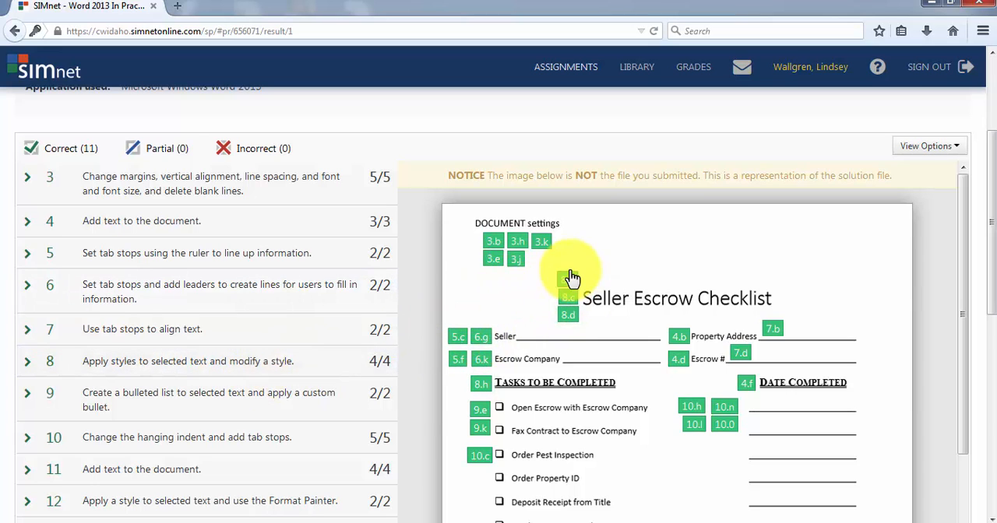
click(48, 363)
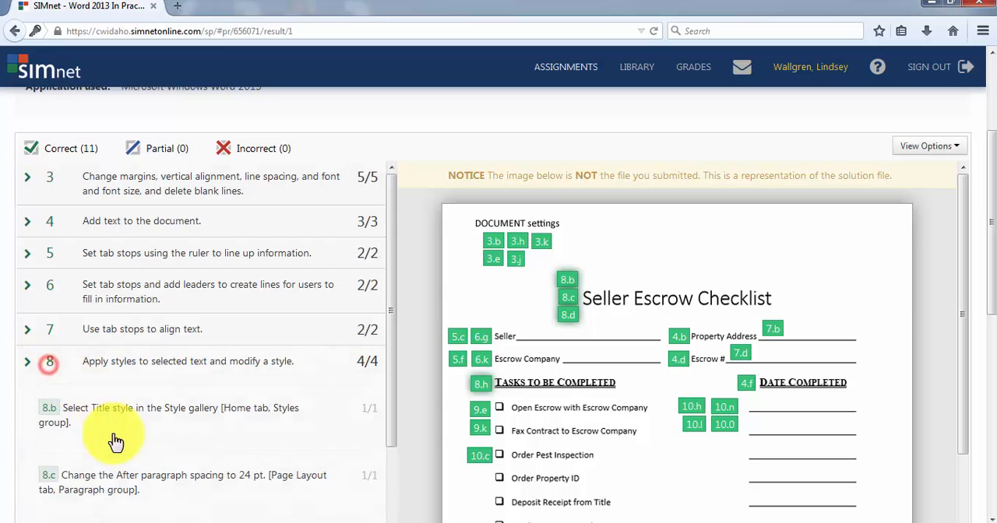
scroll(121, 452, down, 3)
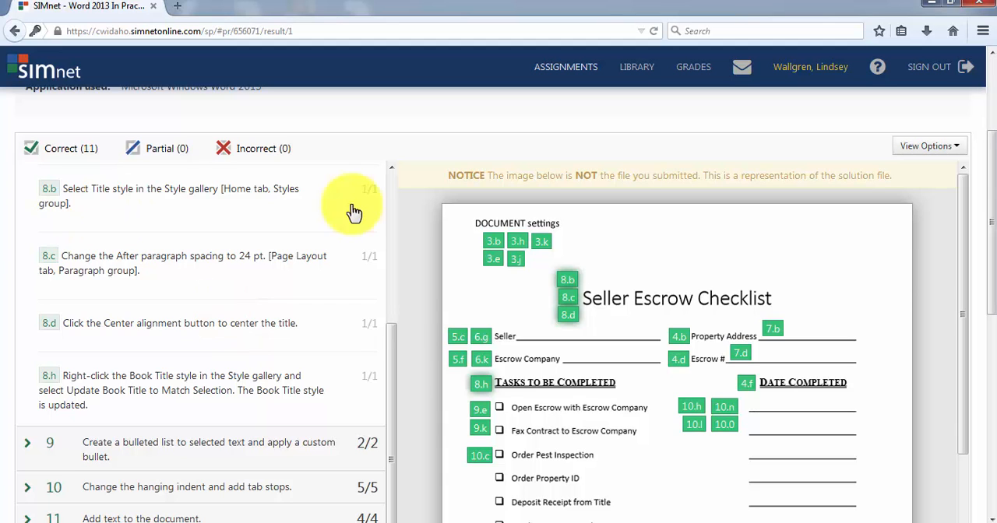
scroll(881, 314, up, 3)
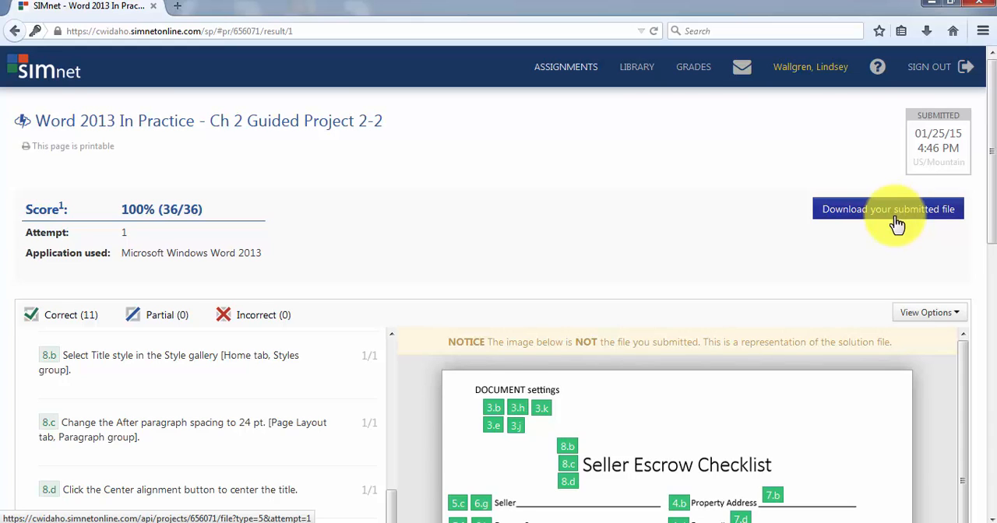
scroll(768, 270, down, 8)
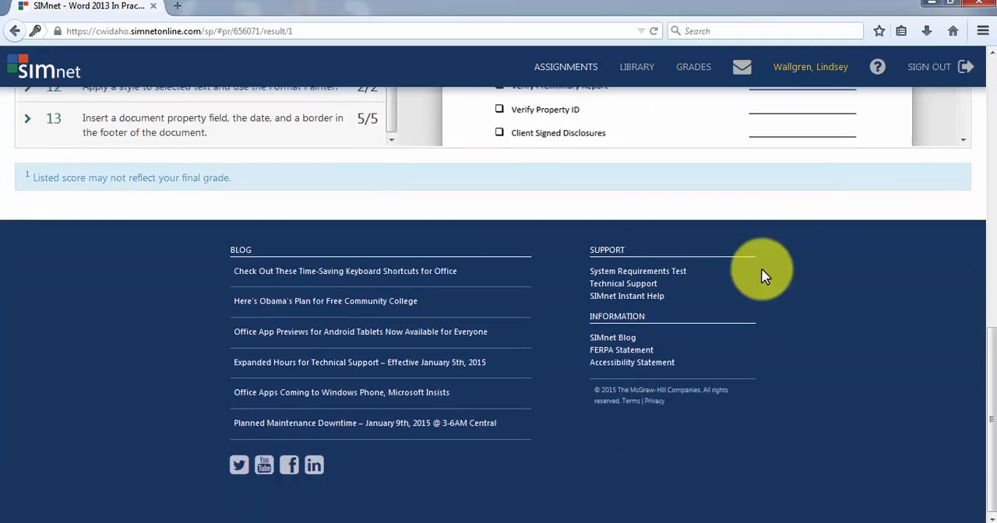
scroll(764, 274, up, 10)
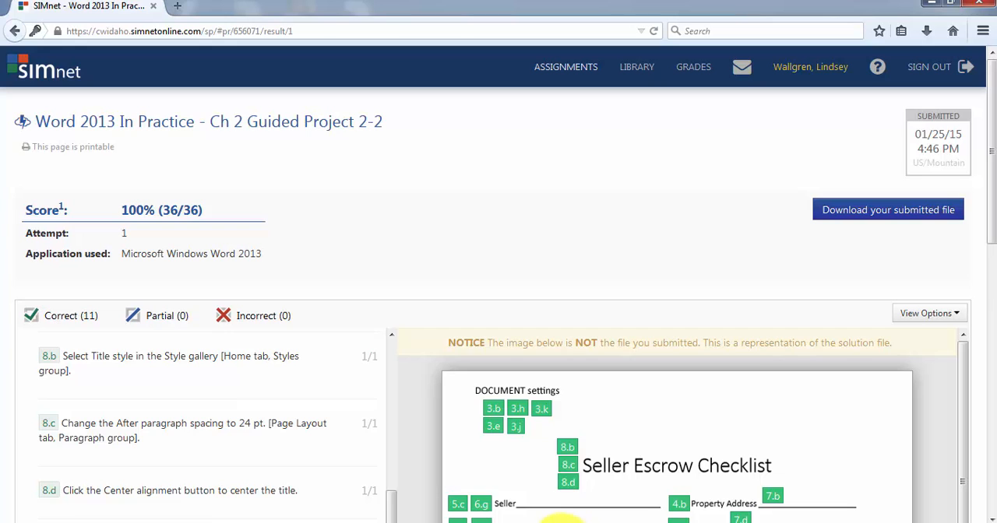
Examine the numbered markers throughout the solution image, from the document settings to the footer, alongside the graded items.
mouse_move(565, 522)
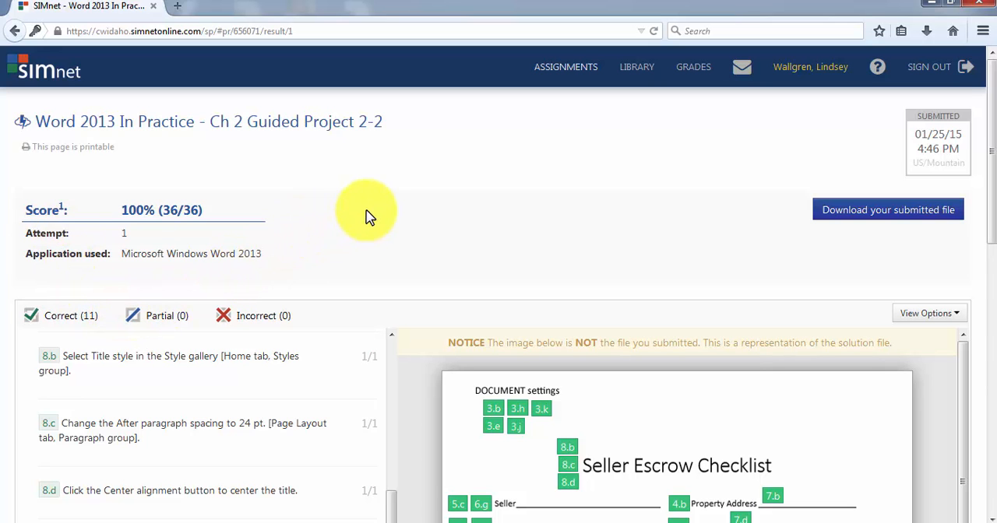
scroll(369, 217, down, 2)
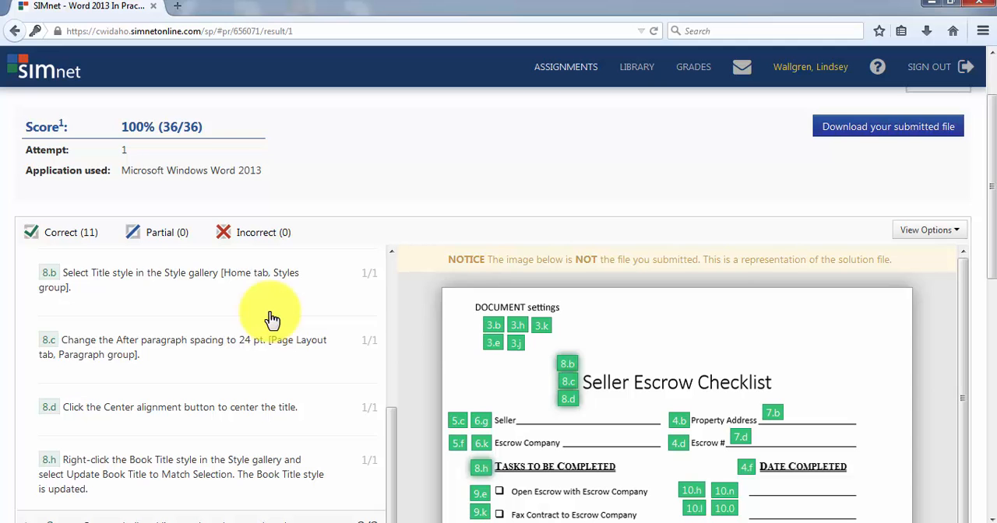
scroll(434, 338, down, 4)
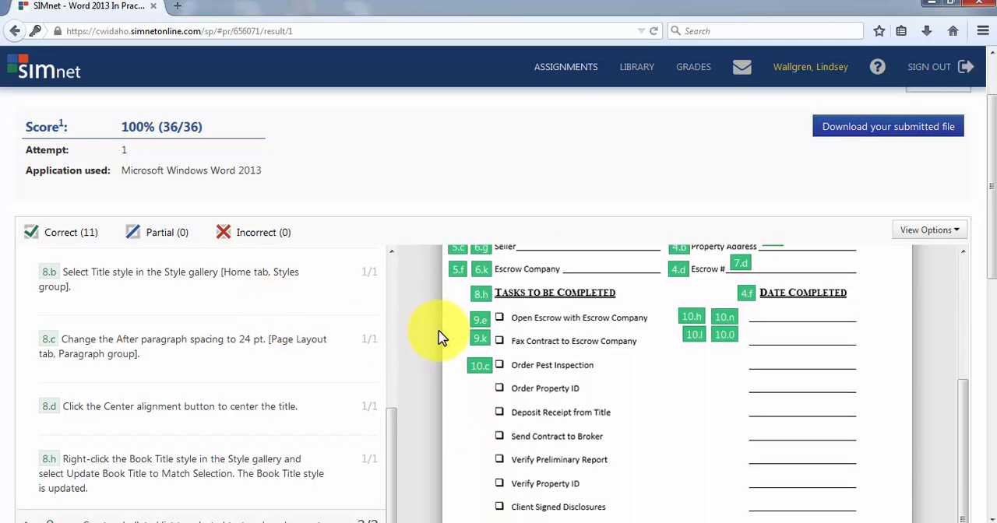
scroll(439, 337, down, 4)
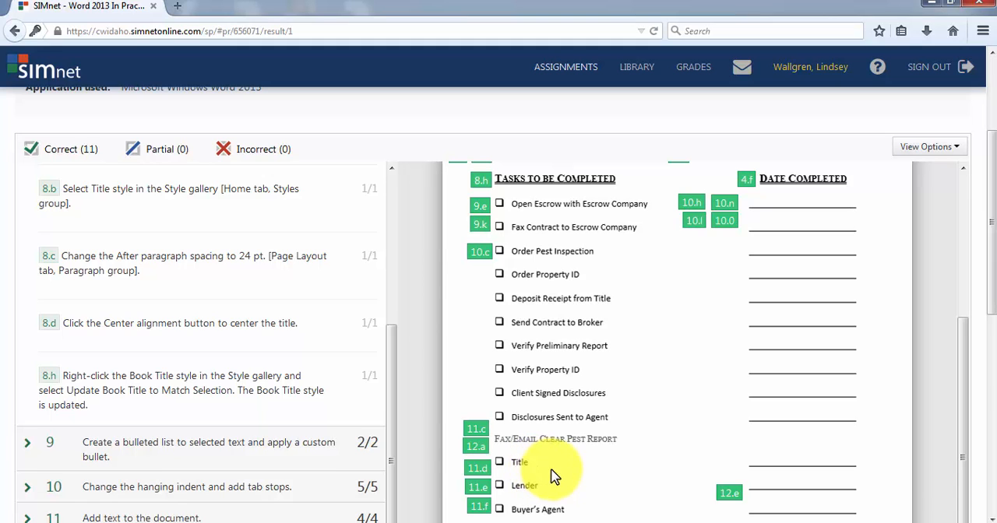
scroll(569, 474, down, 3)
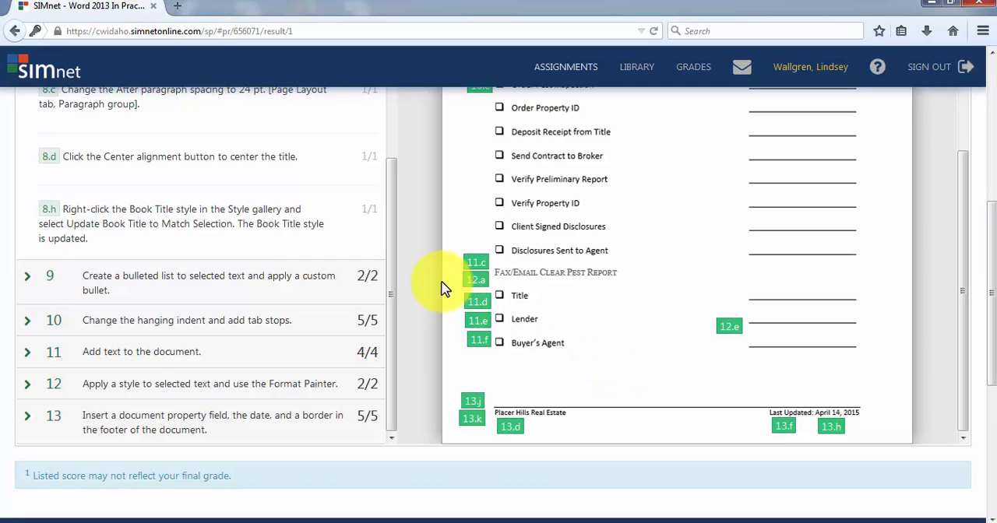
scroll(847, 240, up, 3)
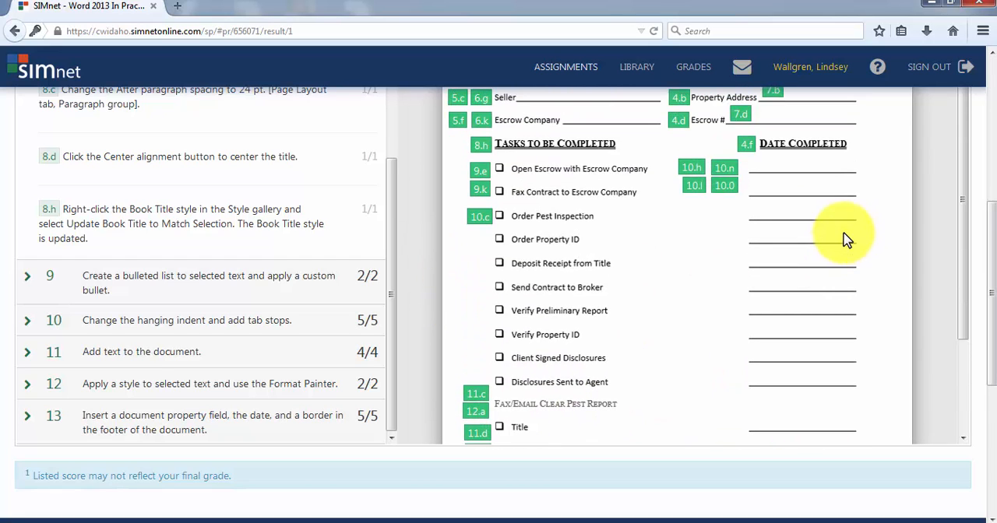
scroll(847, 240, up, 2)
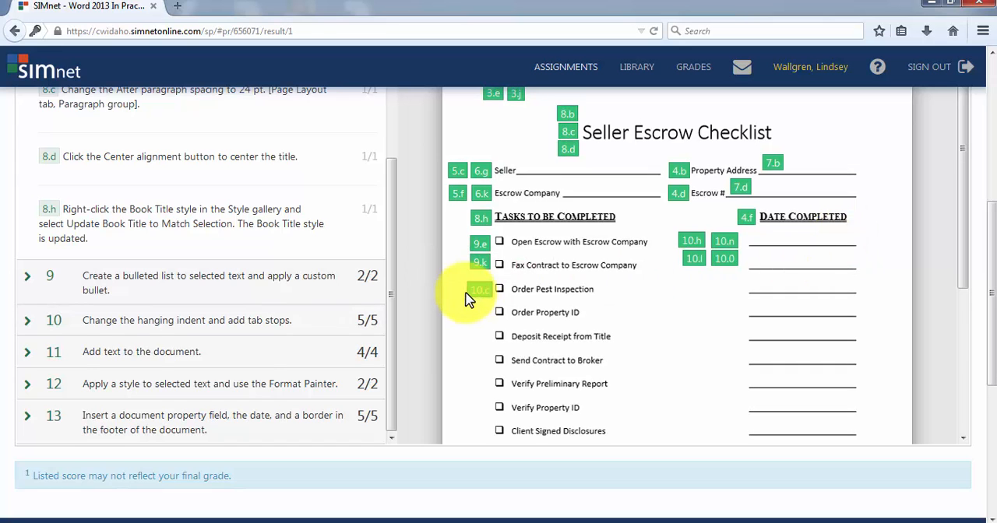
scroll(437, 304, up, 5)
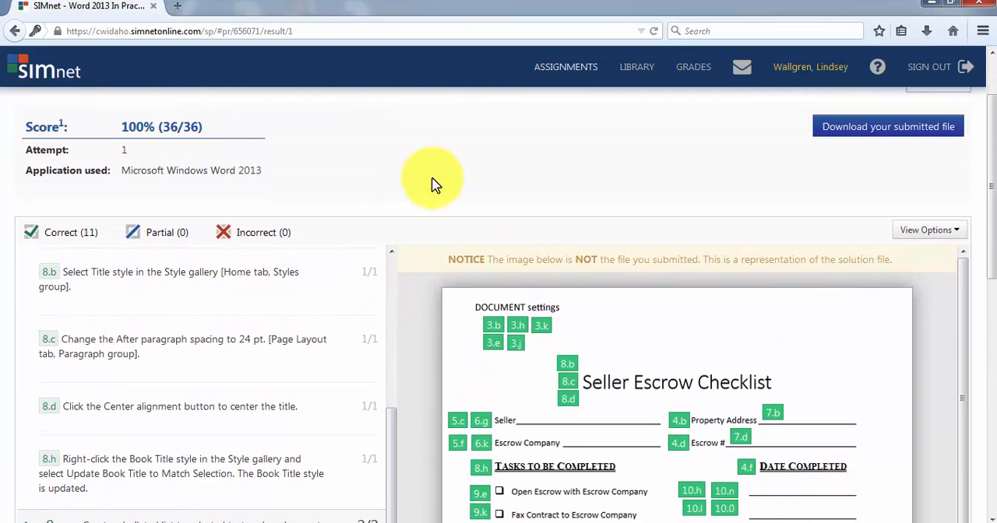
scroll(471, 180, up, 2)
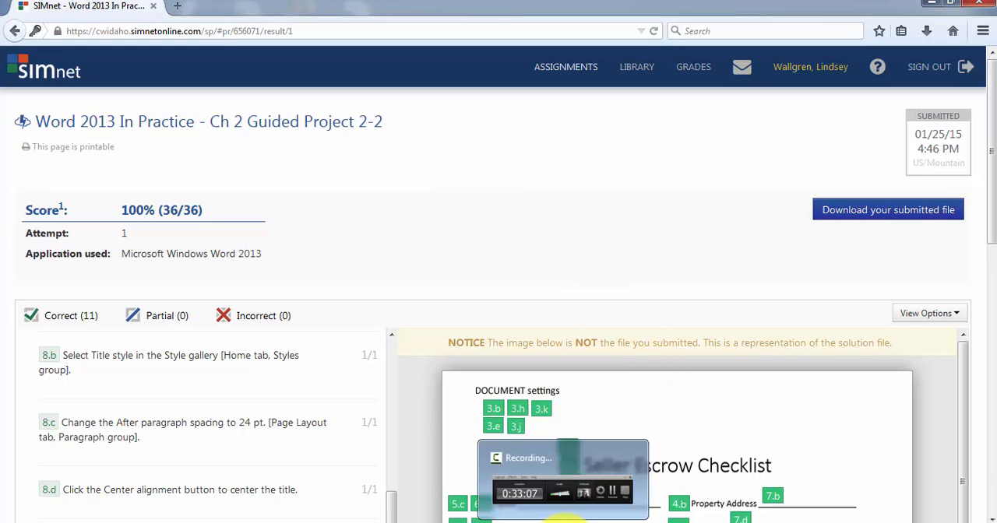
click(559, 514)
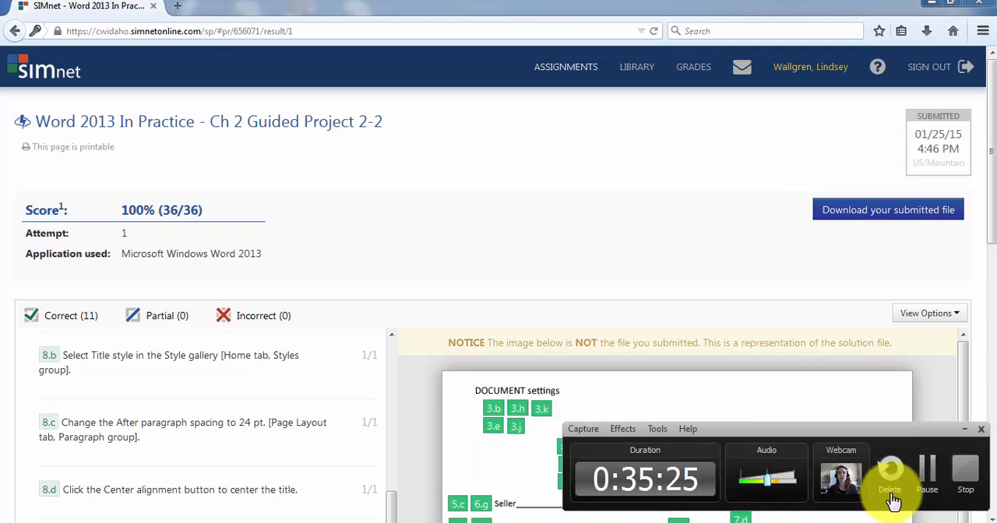